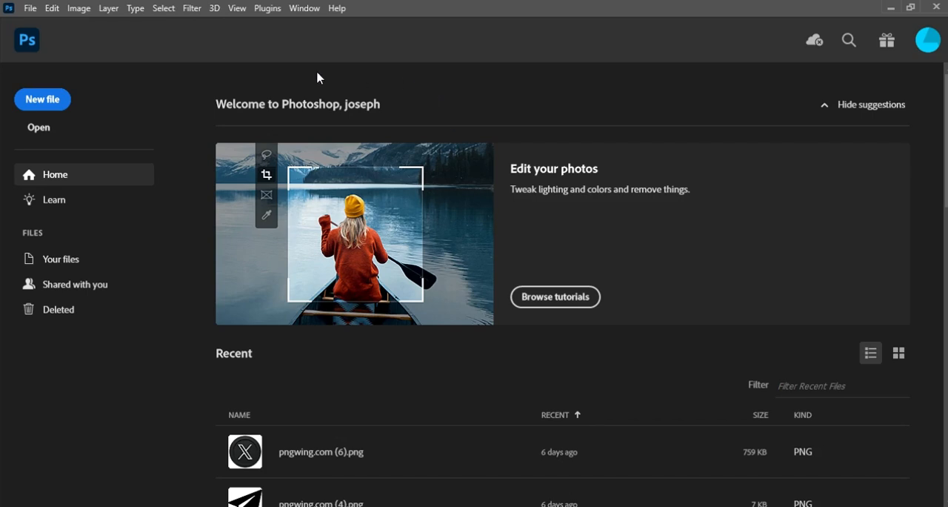
Create a 4 x 4 inch document named CROSS OVER at 300 pixels/inch, in RGB Color with a white background.
{"action": "left_click", "coordinate": [54, 97]}
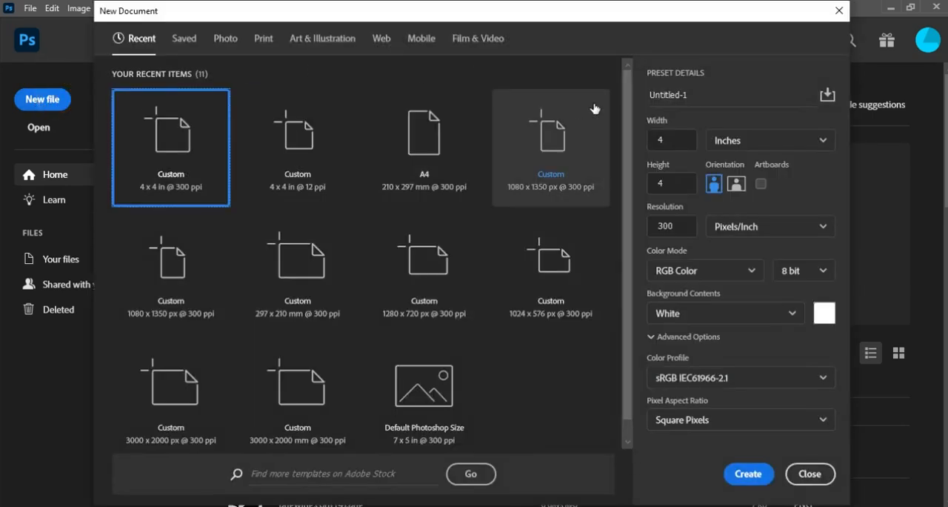
{"action": "left_click", "coordinate": [191, 173]}
{"action": "left_click", "coordinate": [810, 141]}
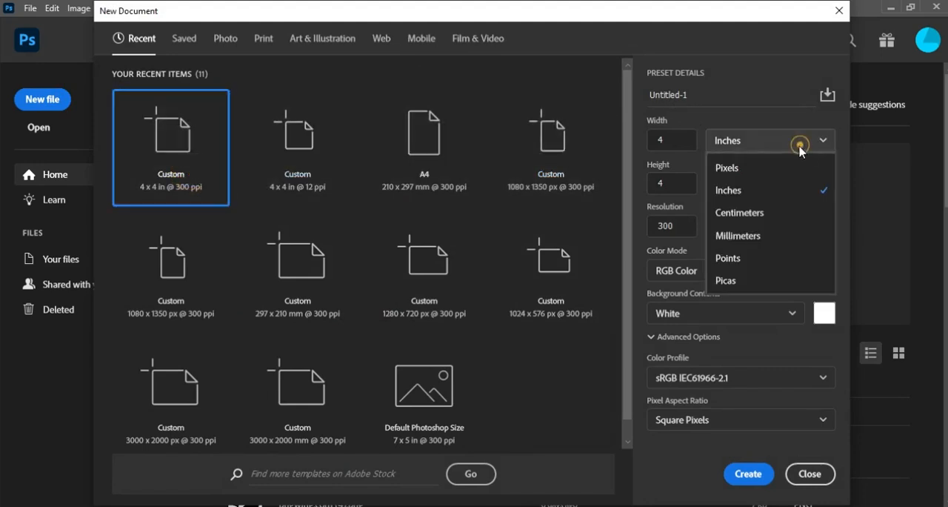
{"action": "left_click", "coordinate": [778, 189]}
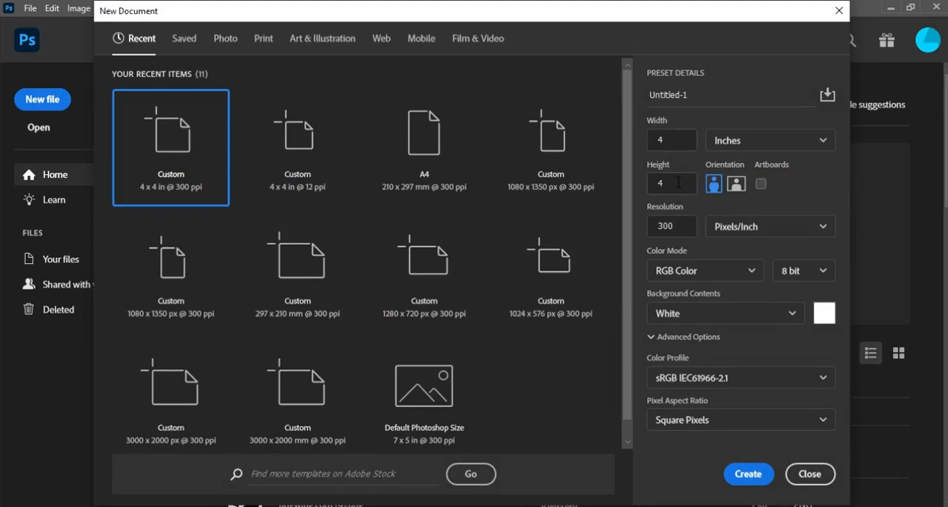
{"action": "left_click", "coordinate": [700, 101]}
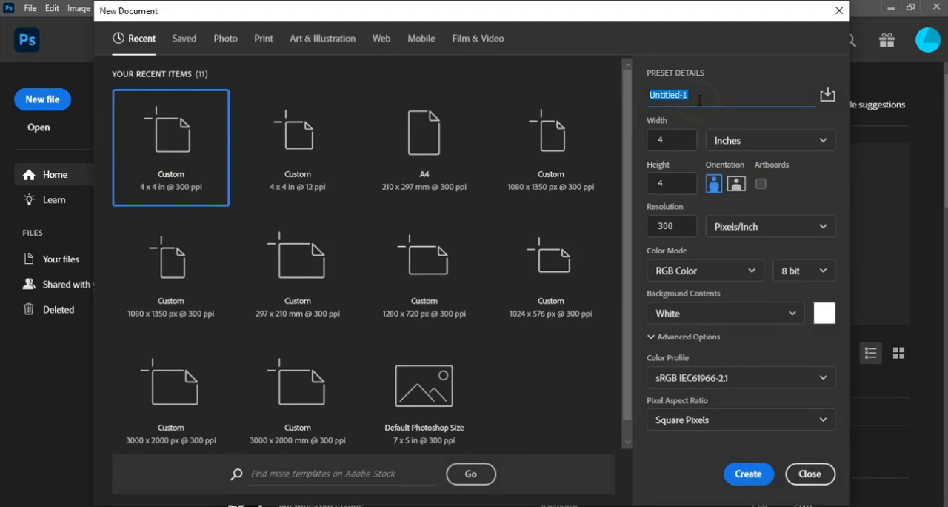
{"action": "type", "text": "CROSS OVER"}
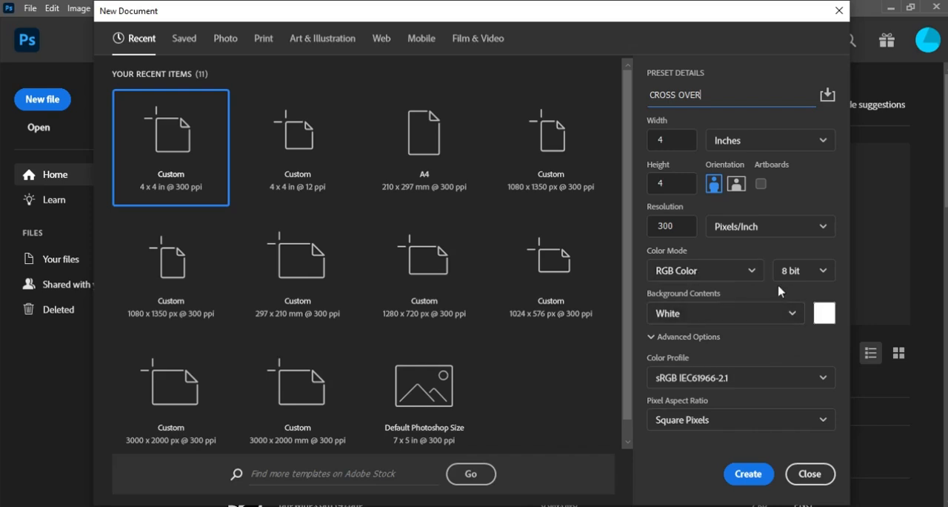
{"action": "left_click", "coordinate": [750, 472]}
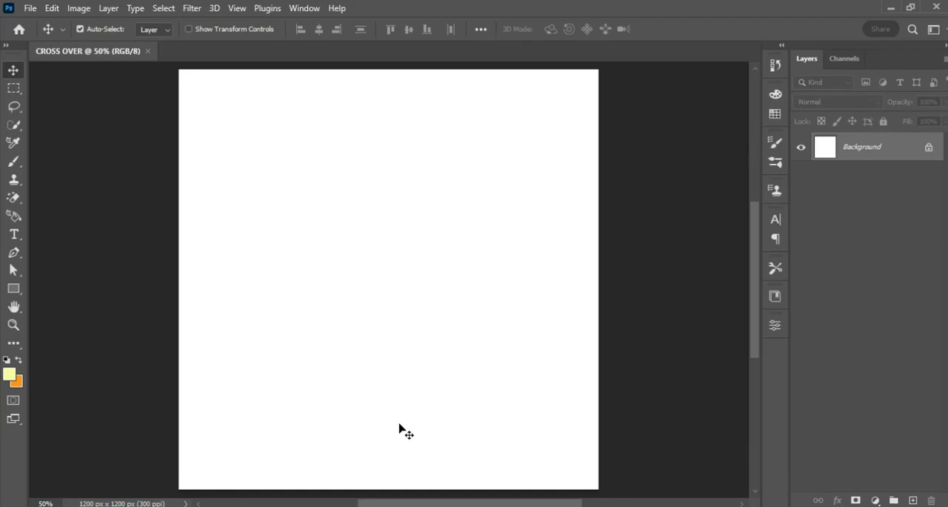
Place all six images from the CROSS OVER folder into the document as separate layers.
{"action": "key", "text": "alt+Tab"}
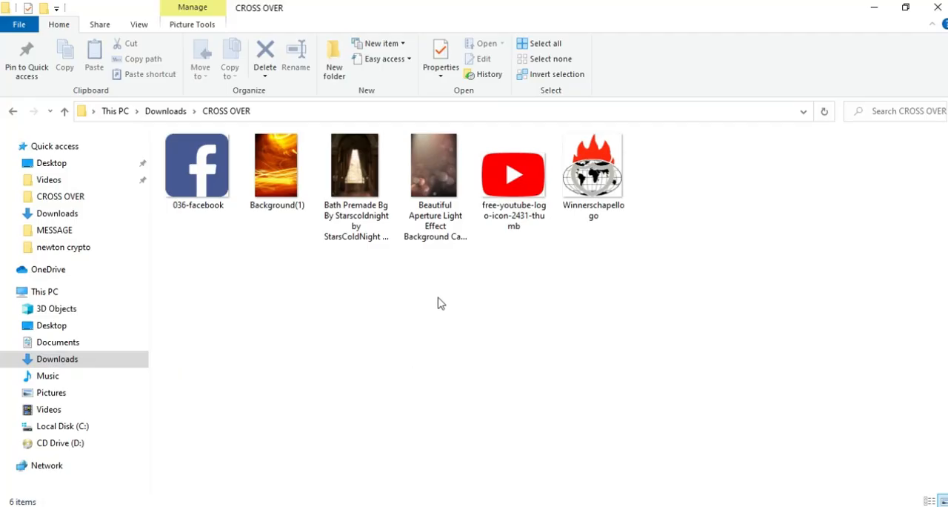
{"action": "key", "text": "ctrl+a"}
{"action": "left_click_drag", "start_coordinate": [440, 165], "coordinate": [508, 385]}
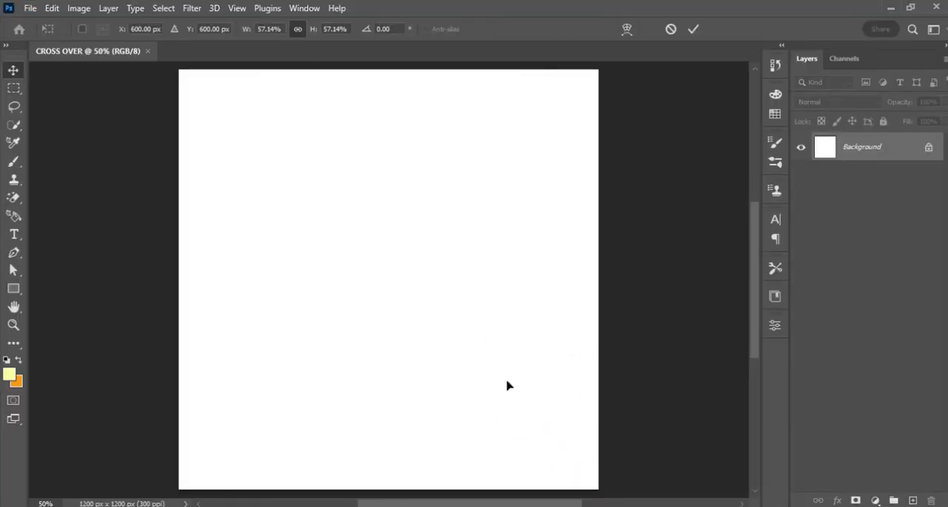
{"action": "double_click", "coordinate": [501, 360]}
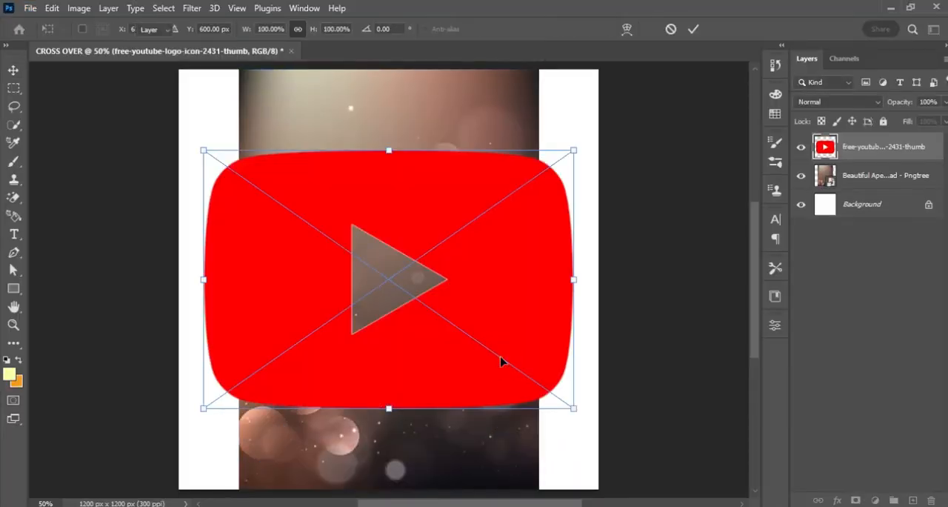
{"action": "double_click", "coordinate": [501, 360]}
{"action": "double_click", "coordinate": [508, 339]}
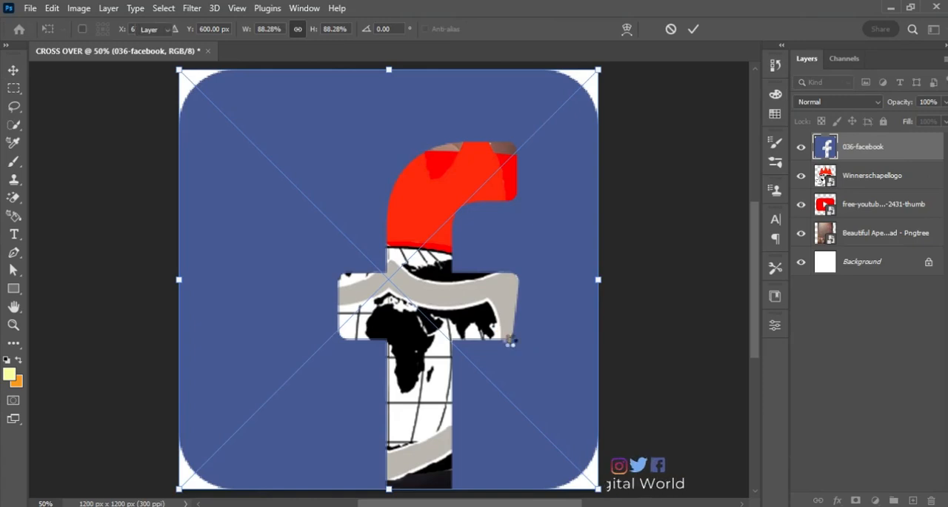
{"action": "double_click", "coordinate": [508, 339]}
{"action": "double_click", "coordinate": [509, 342]}
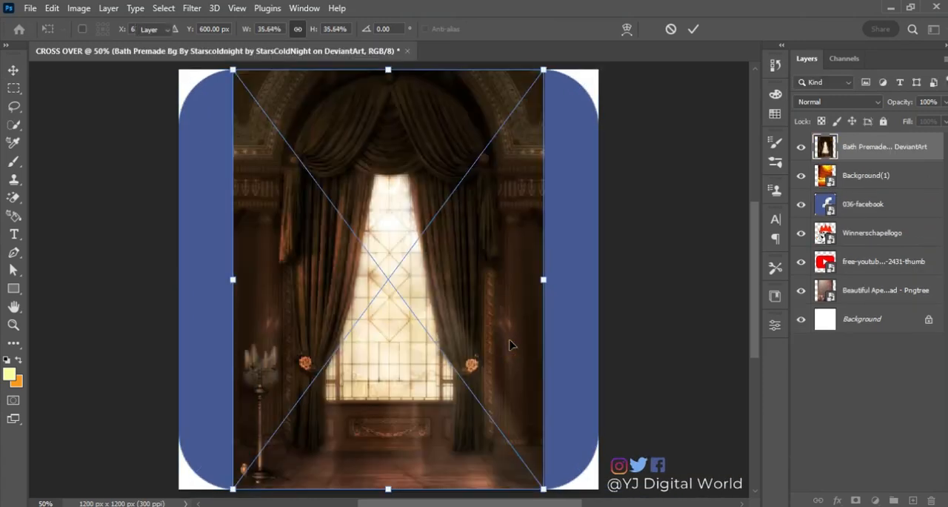
{"action": "double_click", "coordinate": [510, 342]}
Hide all placed image layers, then move Background(1) directly above the white Background layer and show it.
{"action": "left_click_drag", "start_coordinate": [801, 147], "coordinate": [805, 283]}
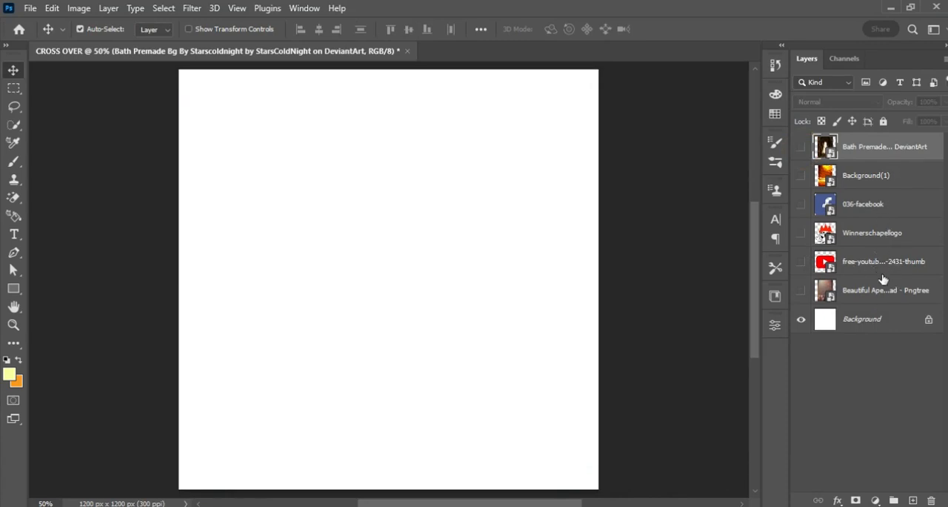
{"action": "left_click_drag", "start_coordinate": [898, 178], "coordinate": [887, 314]}
{"action": "left_click", "coordinate": [801, 291]}
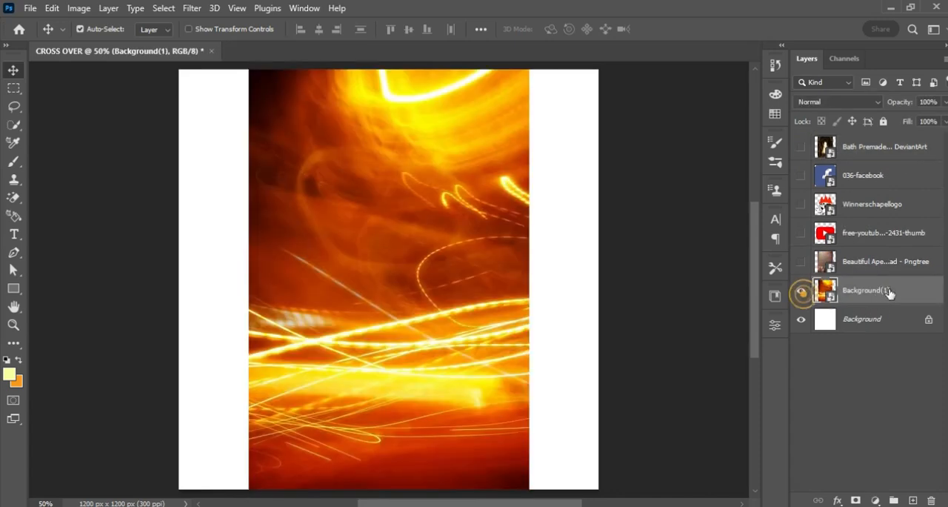
Scale the Background(1) image to about 121.5% and shift it down so its bright glow fills the upper canvas.
{"action": "key", "text": "ctrl+t"}
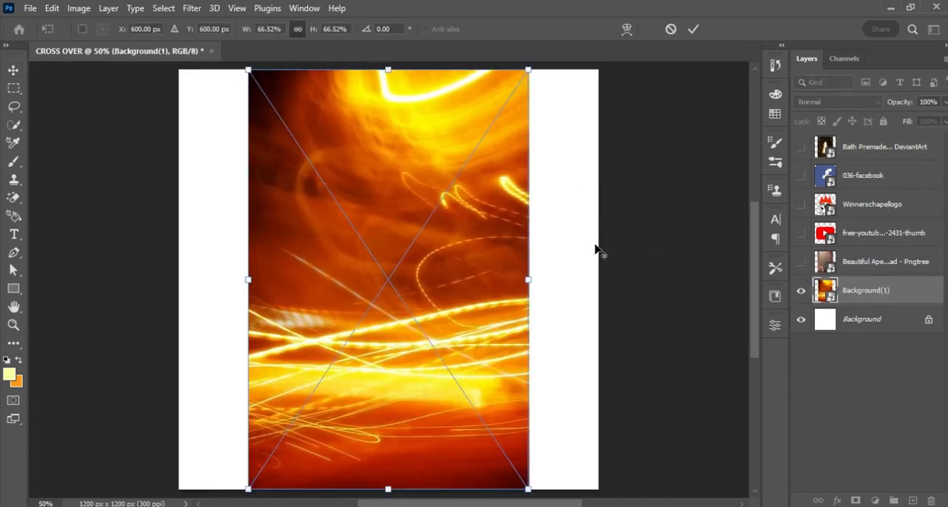
{"action": "left_click_drag", "start_coordinate": [529, 281], "coordinate": [643, 300]}
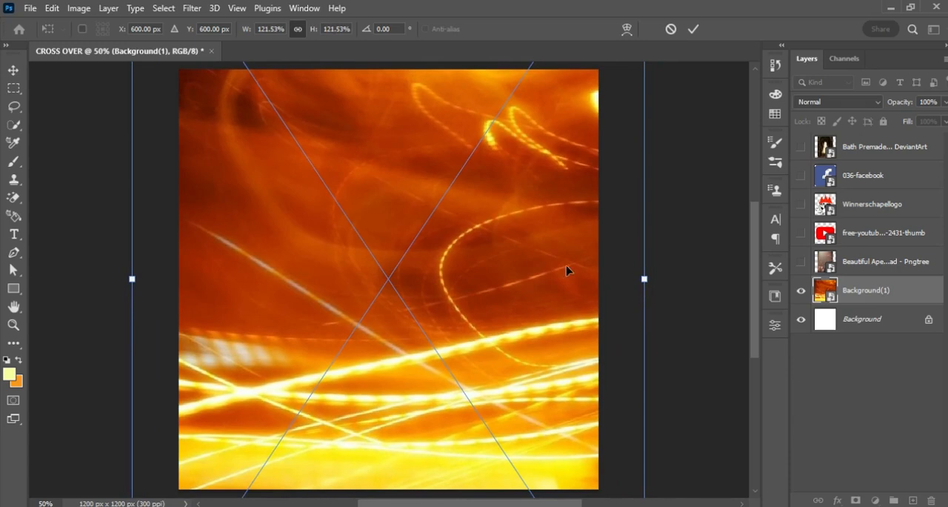
{"action": "left_click_drag", "start_coordinate": [516, 223], "coordinate": [517, 387]}
{"action": "left_click", "coordinate": [696, 26]}
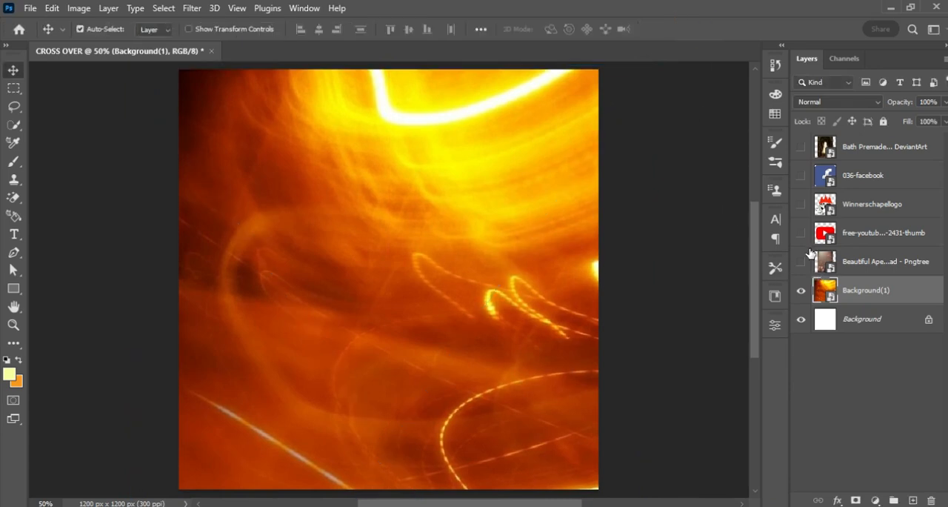
Apply a Gaussian Blur with a radius of 8.2 pixels to Background(1) and collapse its smart filter list.
{"action": "left_click", "coordinate": [197, 9]}
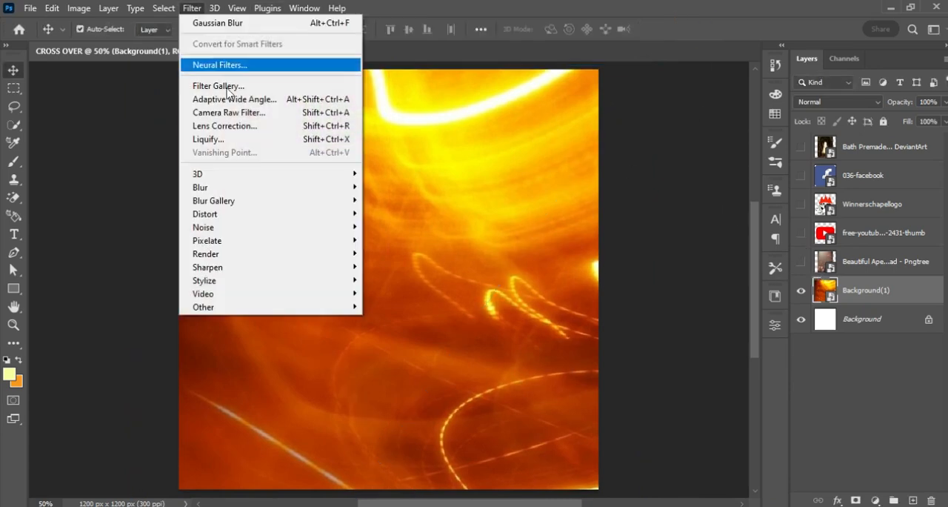
{"action": "mouse_move", "coordinate": [310, 196]}
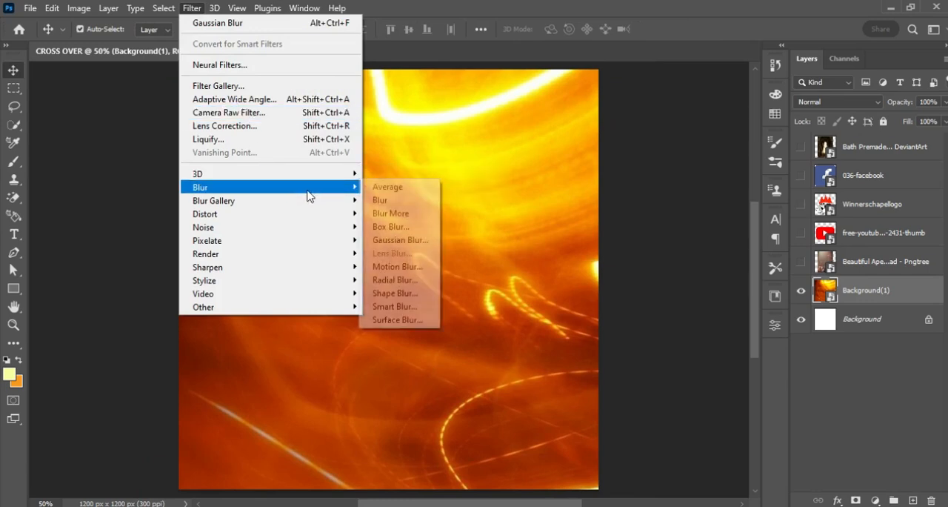
{"action": "left_click", "coordinate": [393, 240]}
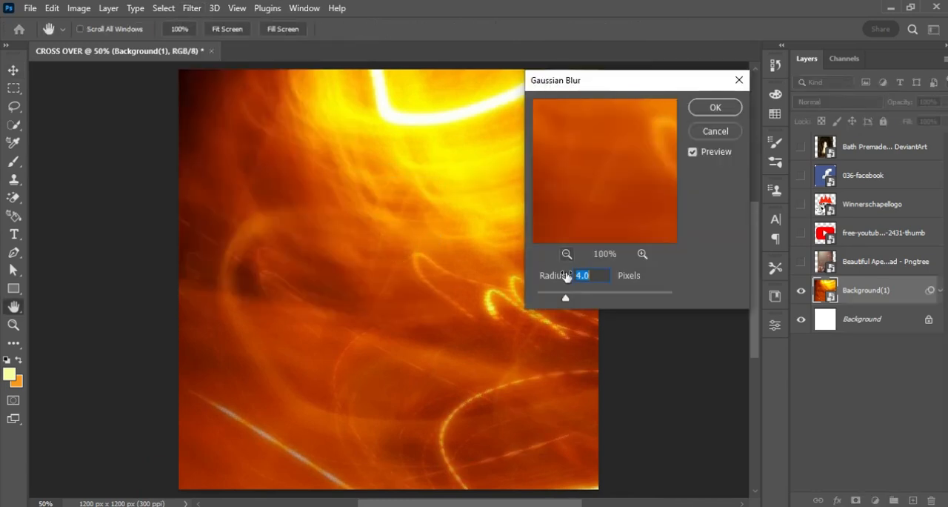
{"action": "left_click_drag", "start_coordinate": [566, 299], "coordinate": [587, 300]}
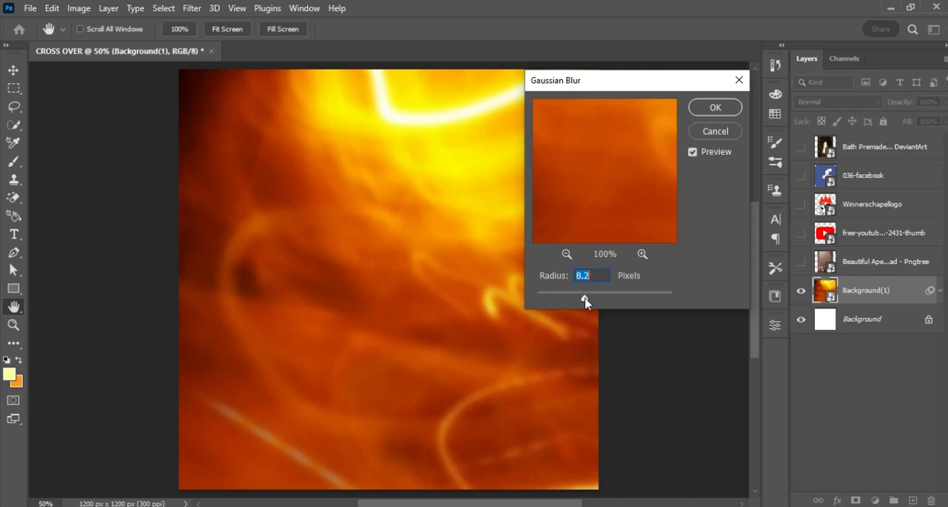
{"action": "left_click", "coordinate": [720, 111]}
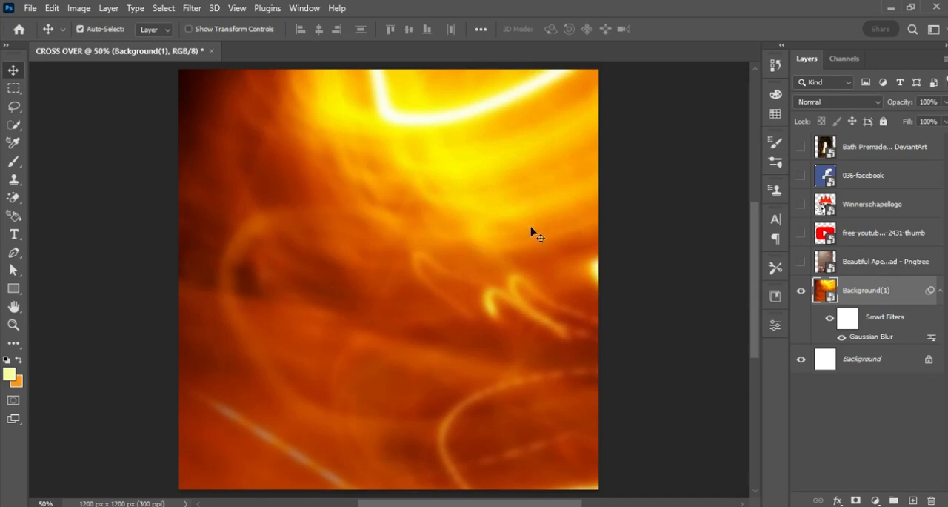
{"action": "left_click", "coordinate": [941, 292]}
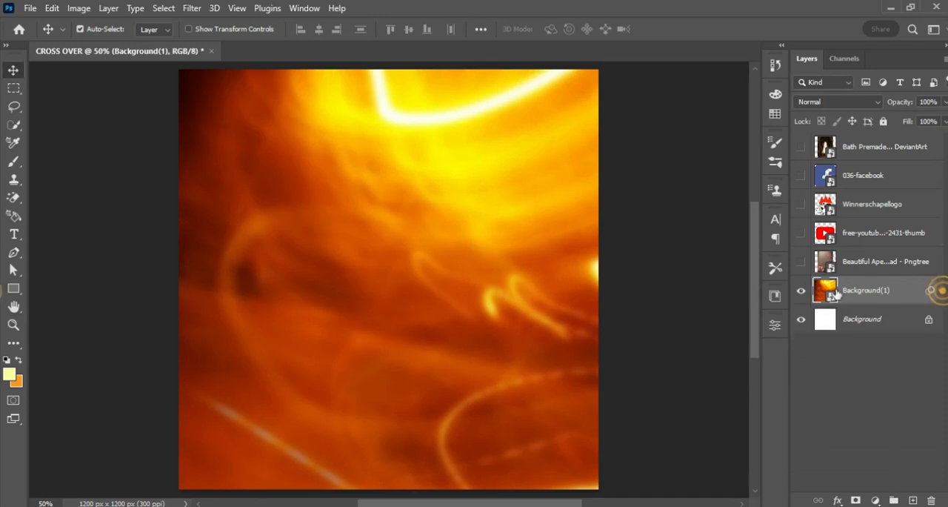
Show the Beautiful Aperture light effect layer and scale it to about 81% so it covers the canvas width.
{"action": "left_click", "coordinate": [801, 261]}
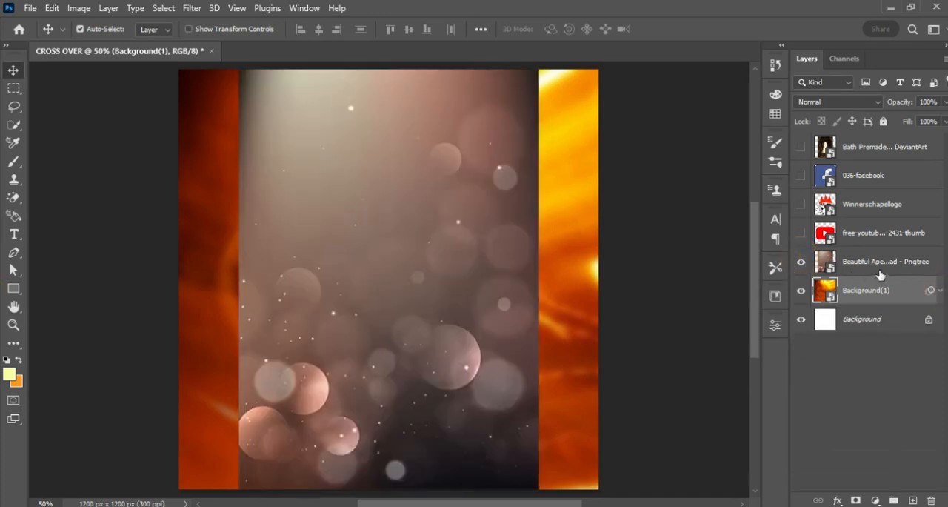
{"action": "left_click", "coordinate": [867, 271]}
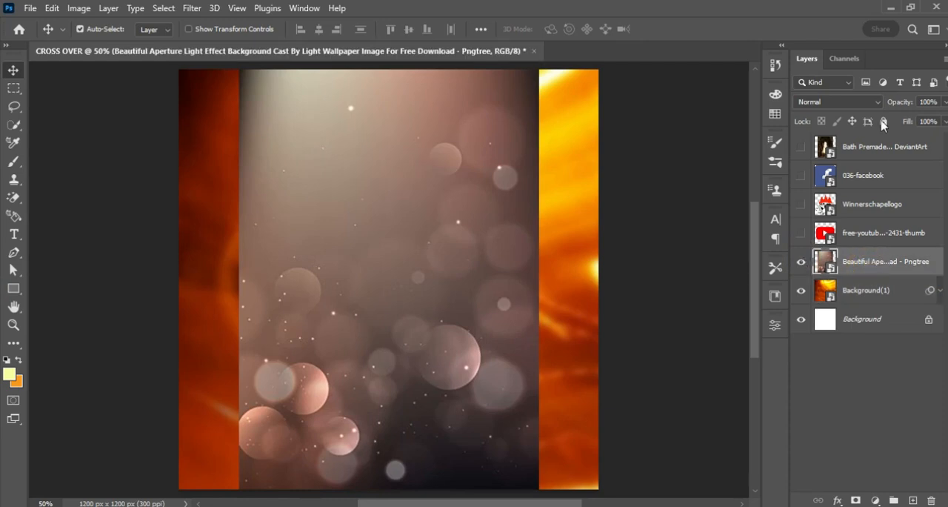
{"action": "key", "text": "ctrl+t"}
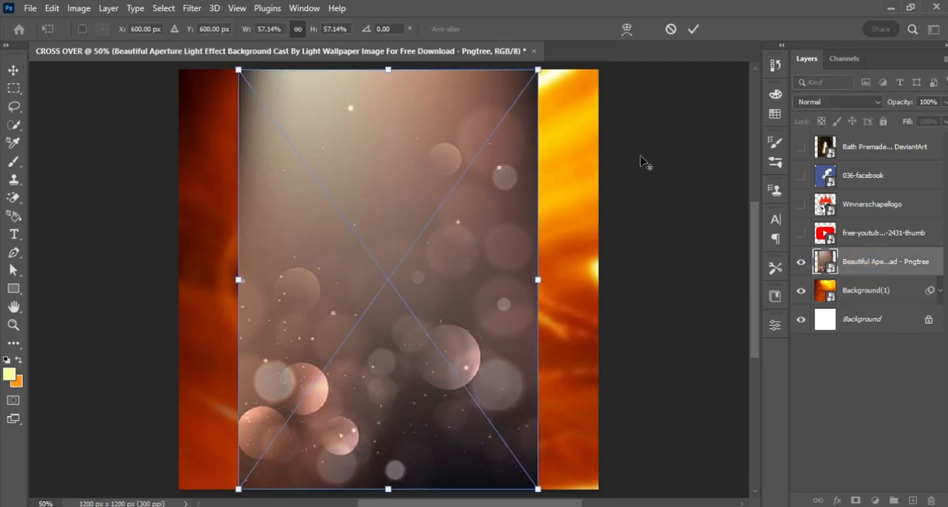
{"action": "left_click_drag", "start_coordinate": [540, 281], "coordinate": [604, 291]}
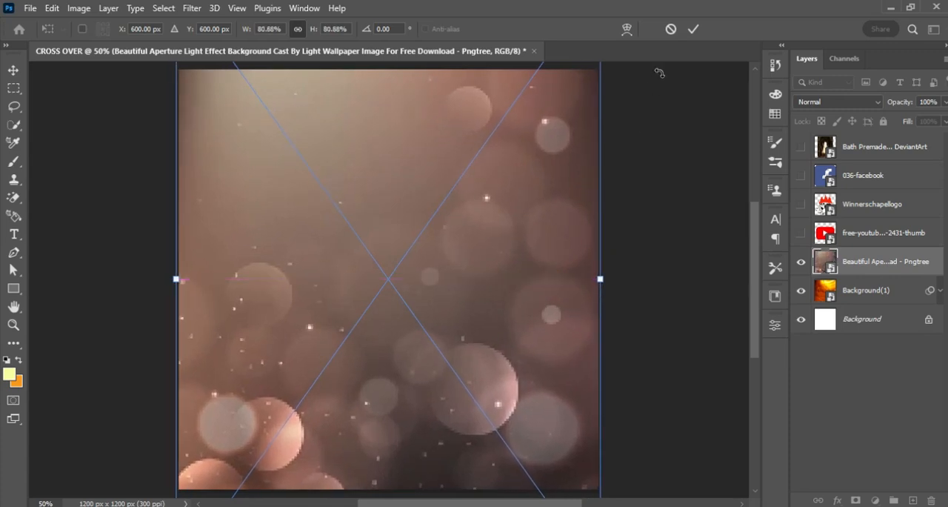
{"action": "left_click", "coordinate": [687, 29]}
Set the Beautiful Aperture layer's blend mode to Soft Light and apply a Gaussian Blur to it.
{"action": "left_click", "coordinate": [864, 102]}
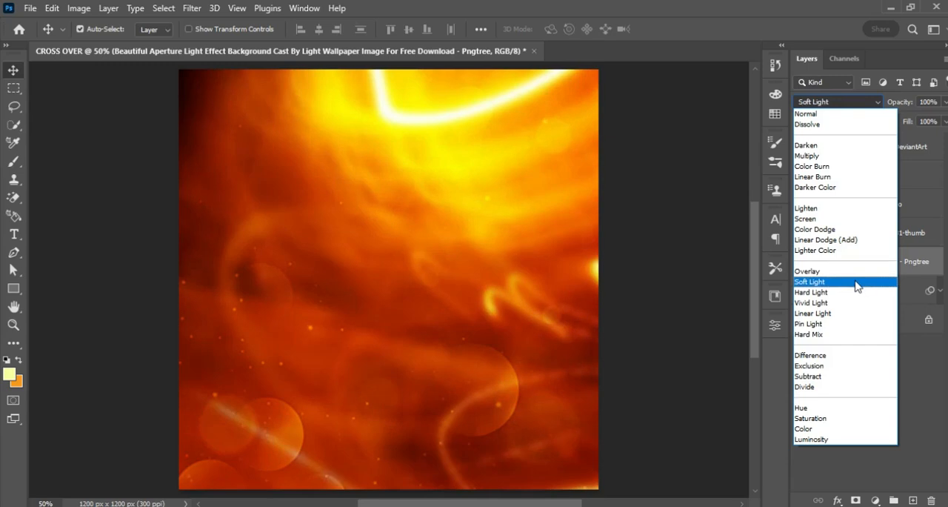
{"action": "left_click", "coordinate": [857, 282]}
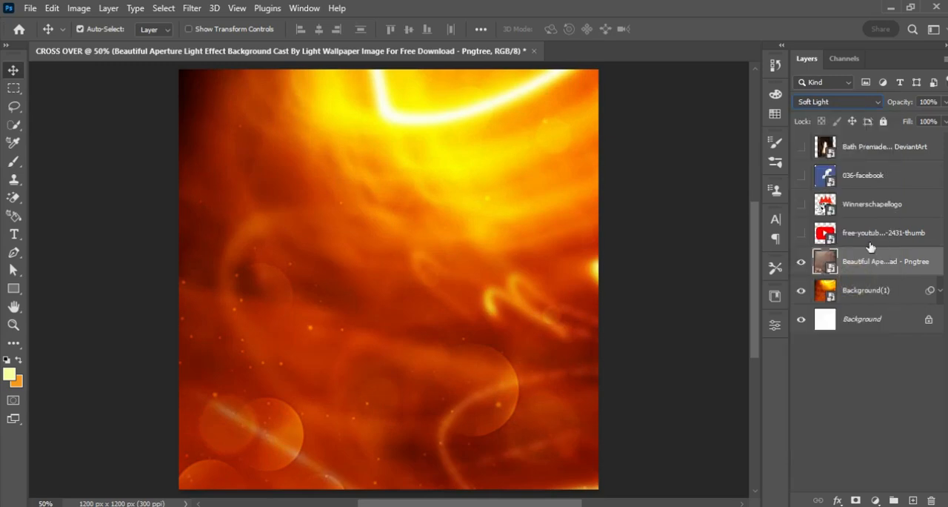
{"action": "left_click", "coordinate": [192, 8]}
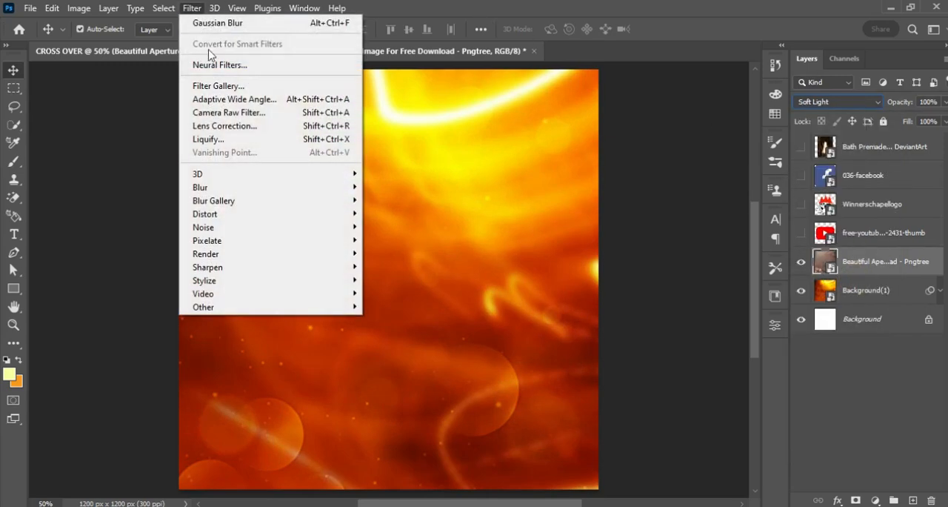
{"action": "mouse_move", "coordinate": [328, 194]}
{"action": "left_click", "coordinate": [428, 239]}
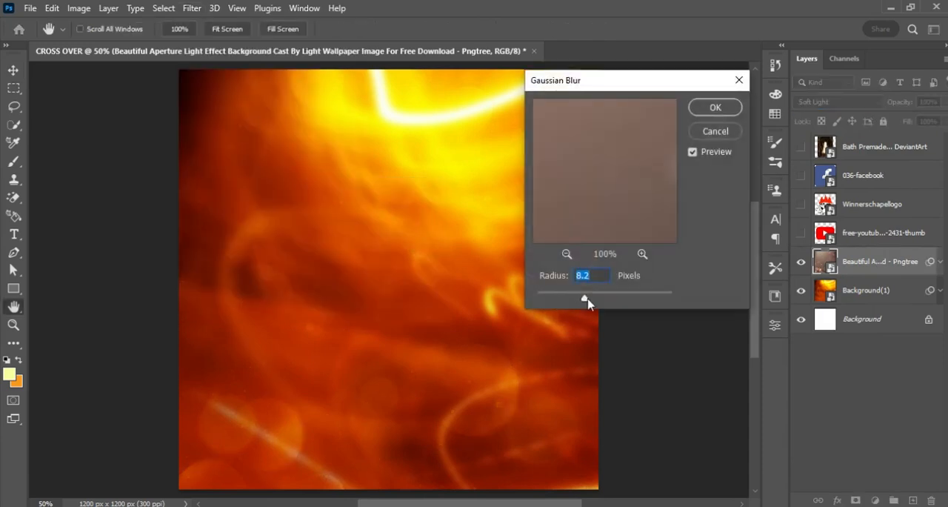
{"action": "left_click_drag", "start_coordinate": [591, 300], "coordinate": [590, 300]}
{"action": "left_click", "coordinate": [730, 110]}
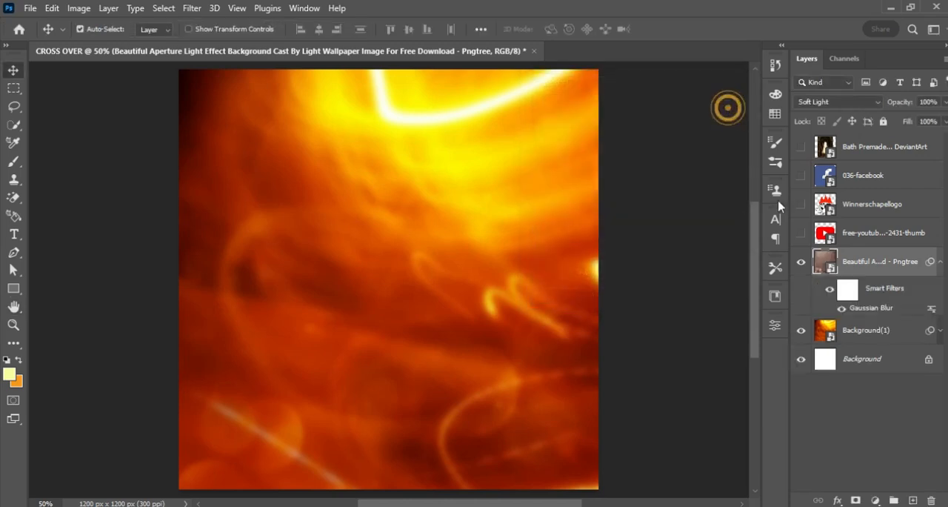
Compare the design with the Beautiful Aperture layer hidden and shown, and collapse its smart filter list.
{"action": "left_click", "coordinate": [801, 261]}
{"action": "left_click", "coordinate": [800, 261]}
{"action": "left_click", "coordinate": [800, 262]}
{"action": "left_click", "coordinate": [801, 262]}
{"action": "left_click", "coordinate": [800, 261]}
{"action": "left_click", "coordinate": [800, 262]}
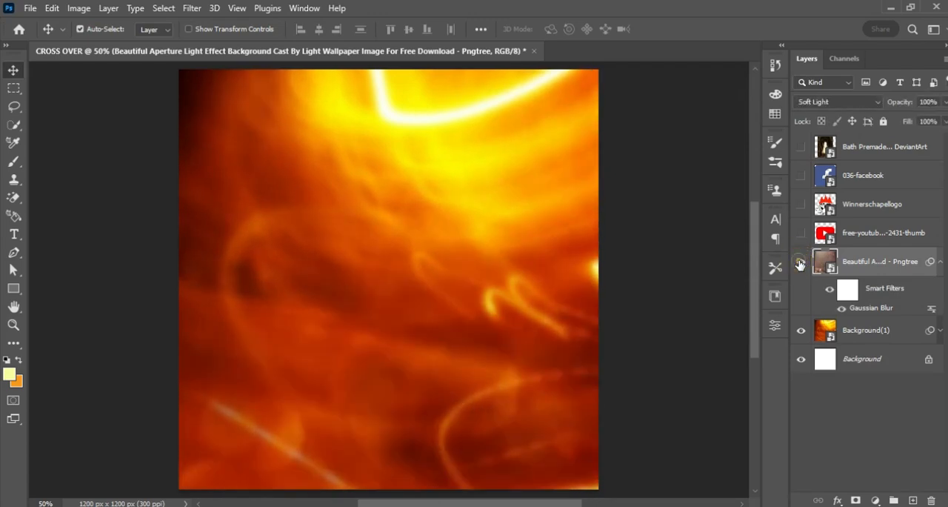
{"action": "left_click", "coordinate": [940, 261]}
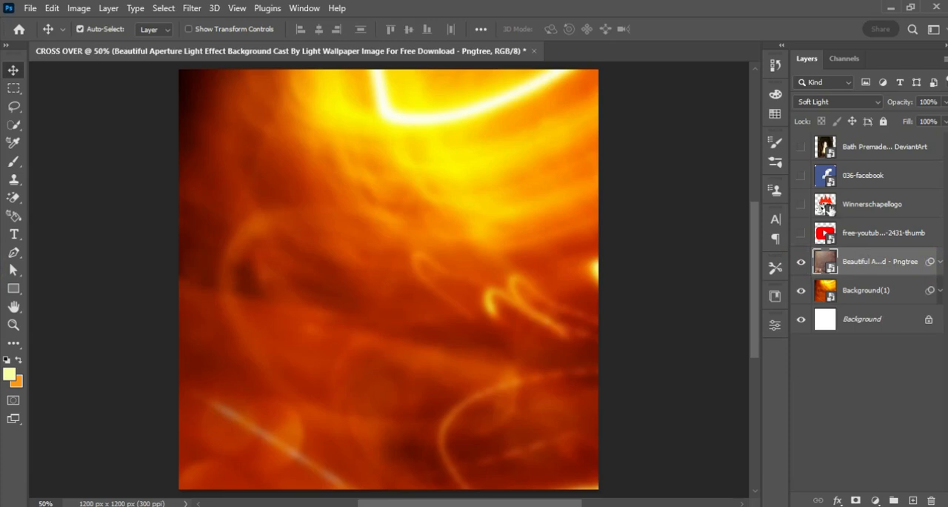
Move the Bath Premade curtain image directly above the Beautiful Aperture layer, show it and enlarge it to fill the canvas.
{"action": "left_click_drag", "start_coordinate": [886, 148], "coordinate": [881, 237]}
{"action": "left_click", "coordinate": [801, 233]}
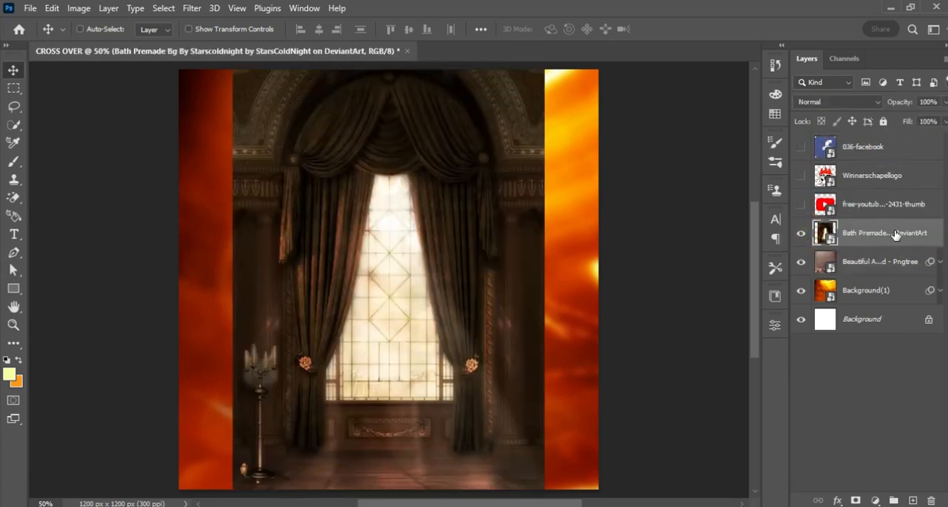
{"action": "key", "text": "ctrl+t"}
{"action": "left_click_drag", "start_coordinate": [540, 280], "coordinate": [601, 305]}
{"action": "left_click", "coordinate": [695, 29]}
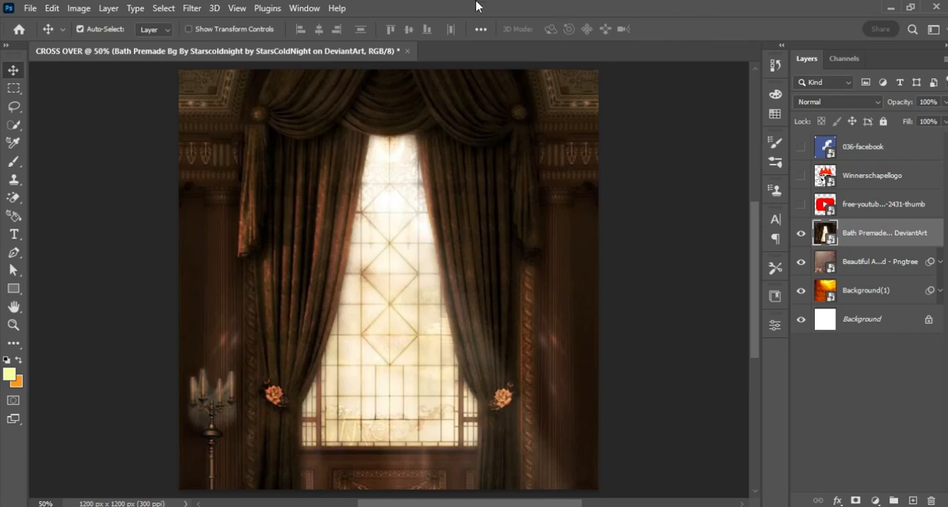
Apply a Gaussian Blur with a 2.3-pixel radius to the Bath Premade curtain layer.
{"action": "left_click", "coordinate": [197, 8]}
{"action": "mouse_move", "coordinate": [332, 192]}
{"action": "left_click", "coordinate": [398, 239]}
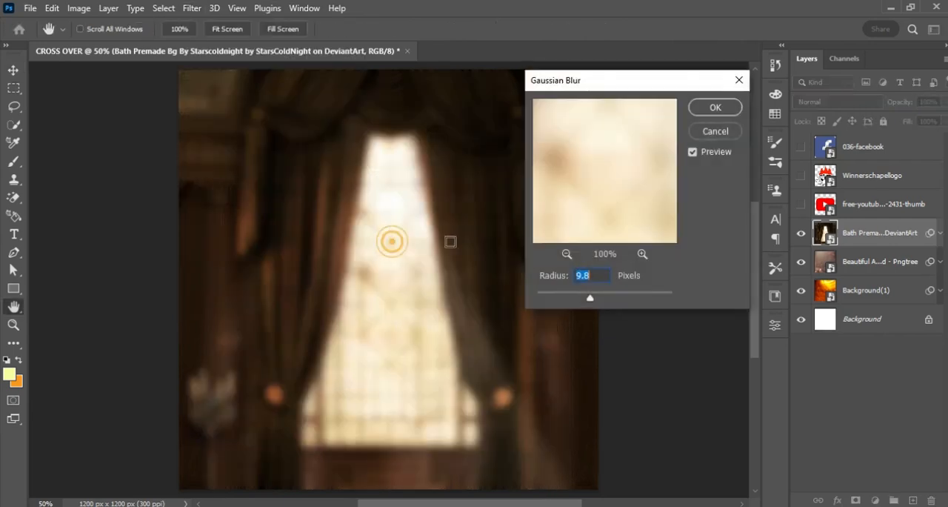
{"action": "left_click_drag", "start_coordinate": [591, 299], "coordinate": [553, 297]}
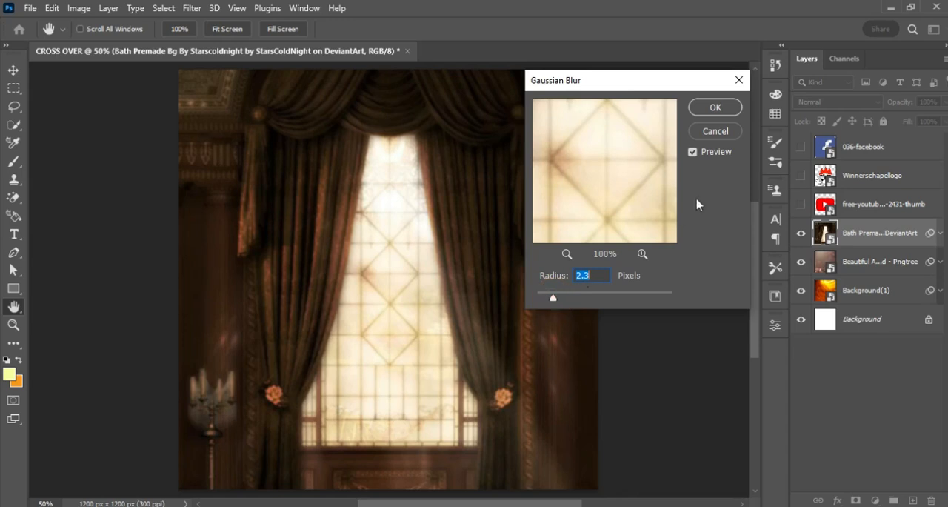
{"action": "left_click", "coordinate": [734, 111]}
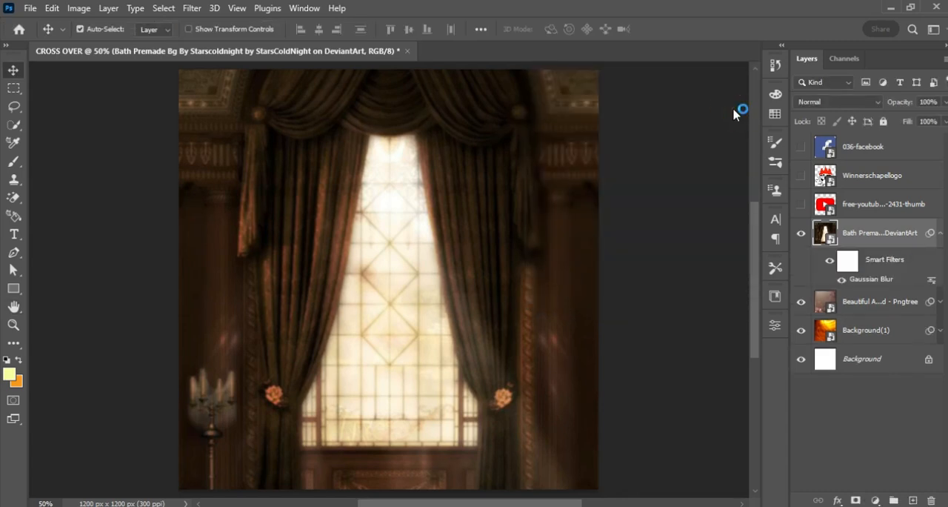
Set the curtain layer's blend mode to Overlay and collapse its smart filter list.
{"action": "left_click", "coordinate": [850, 104]}
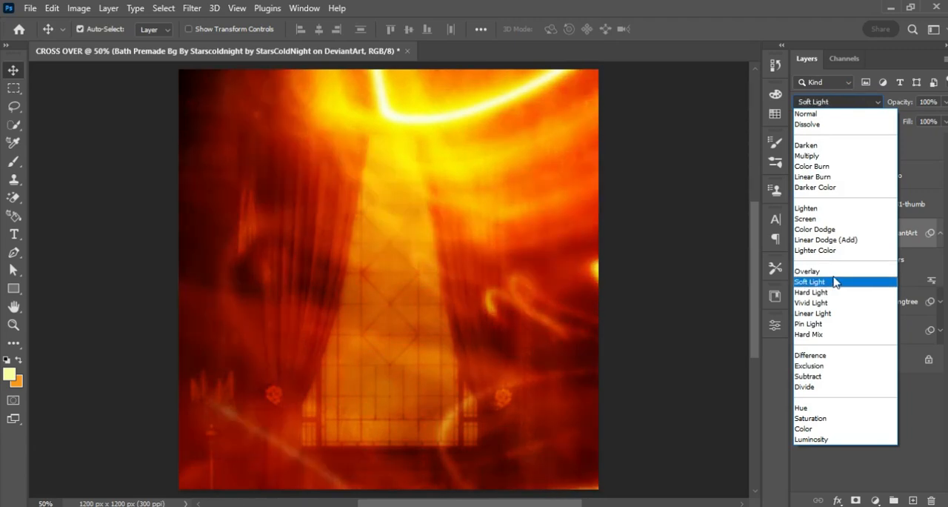
{"action": "left_click", "coordinate": [839, 274]}
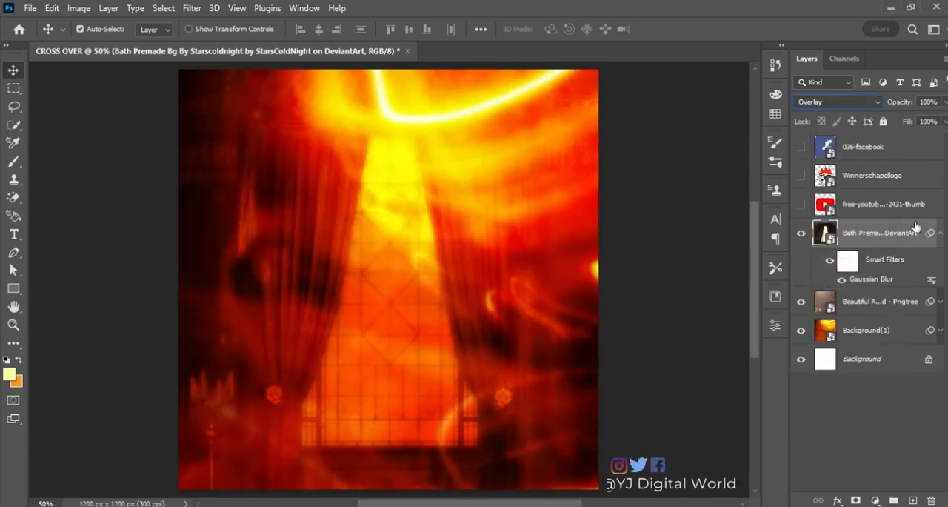
{"action": "left_click", "coordinate": [941, 233]}
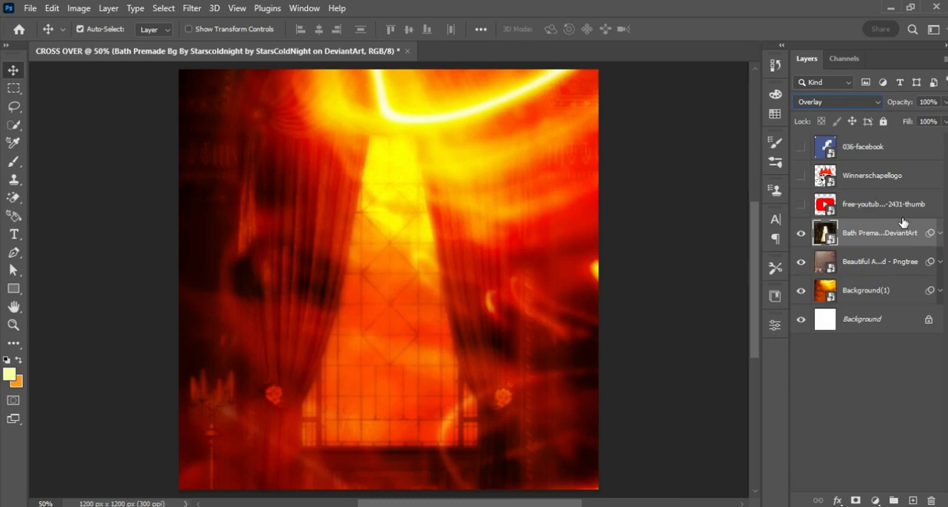
Add a Curves adjustment above the curtain layer, pull the shadows and midtones slightly down, and compare the design without and with it.
{"action": "left_click", "coordinate": [875, 500]}
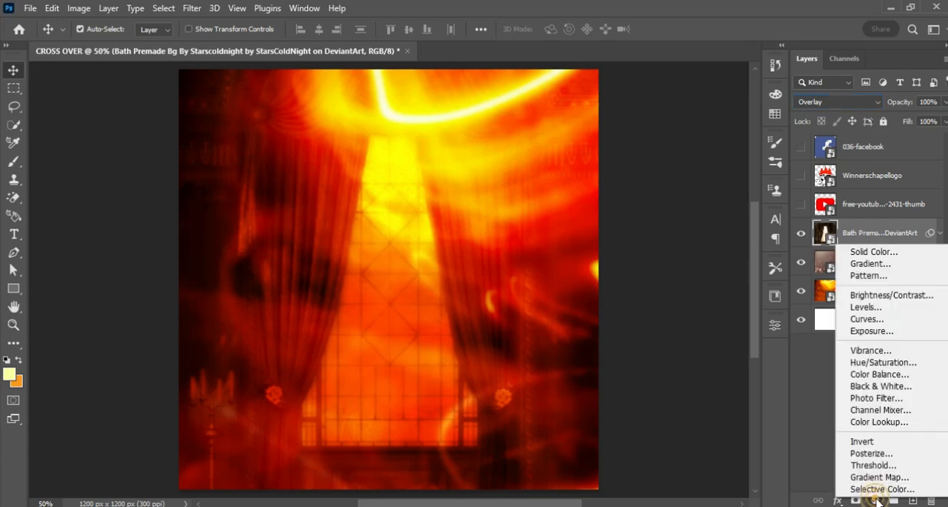
{"action": "left_click", "coordinate": [899, 320]}
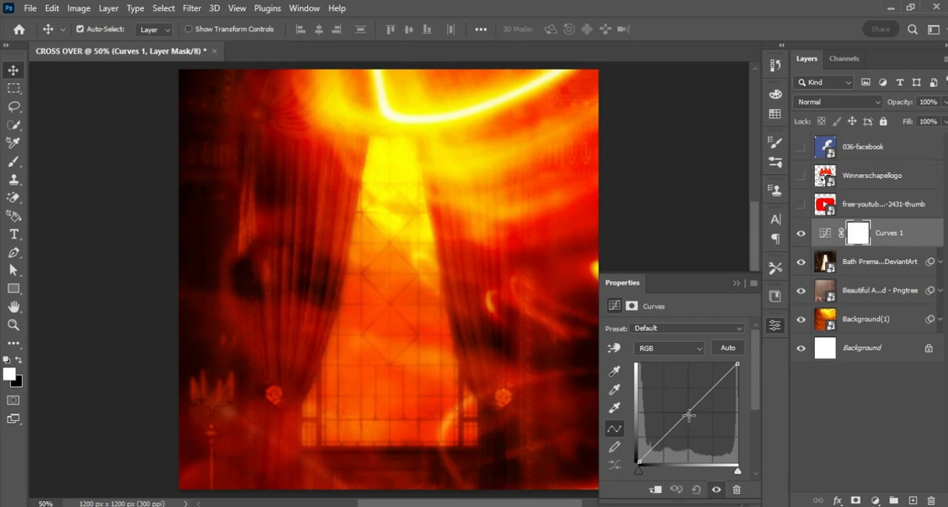
{"action": "left_click", "coordinate": [656, 444]}
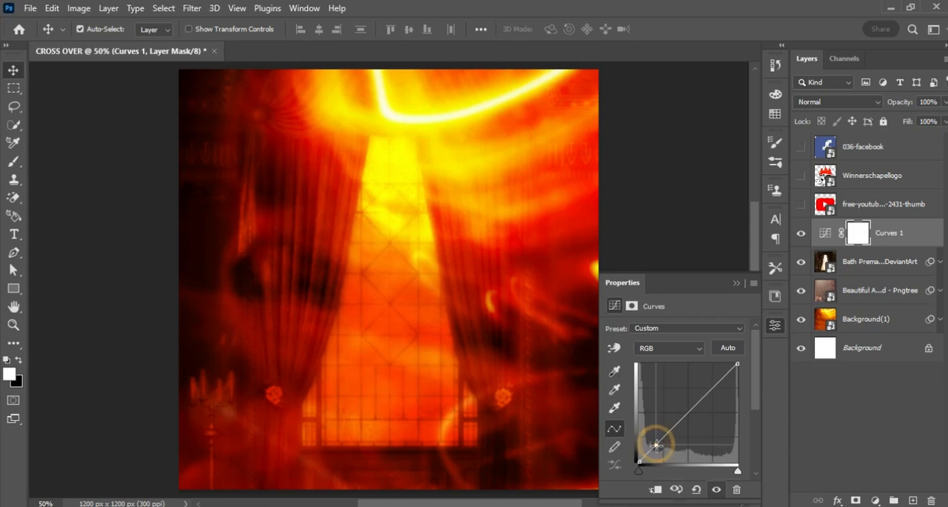
{"action": "left_click", "coordinate": [700, 408]}
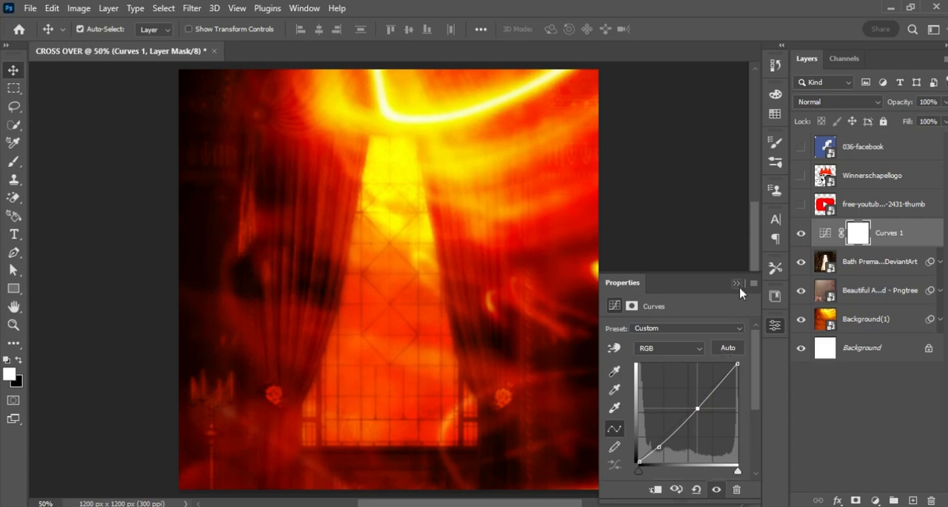
{"action": "left_click", "coordinate": [801, 234]}
{"action": "left_click", "coordinate": [801, 234]}
Add a Gradient Map adjustment above the Curves layer and open its gradient for editing beside the CROSS OVER color swatches.
{"action": "left_click", "coordinate": [877, 501]}
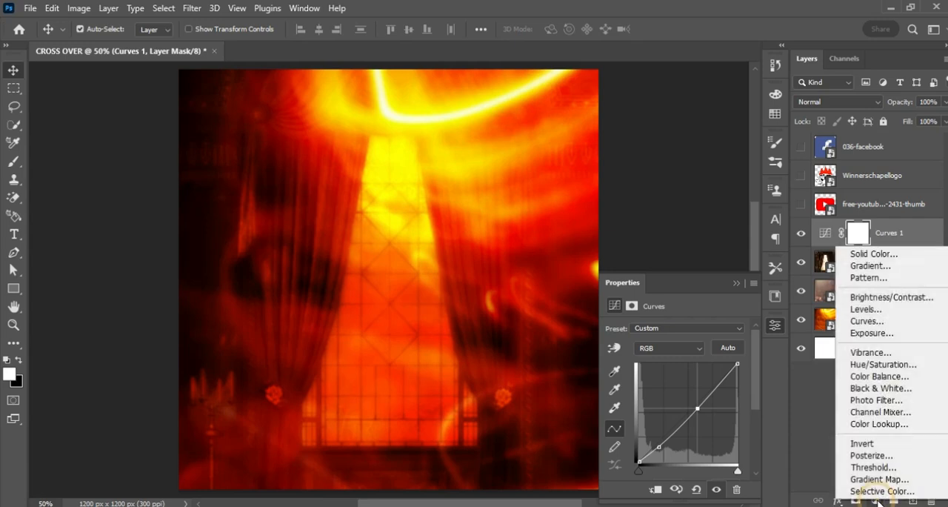
{"action": "left_click", "coordinate": [880, 479]}
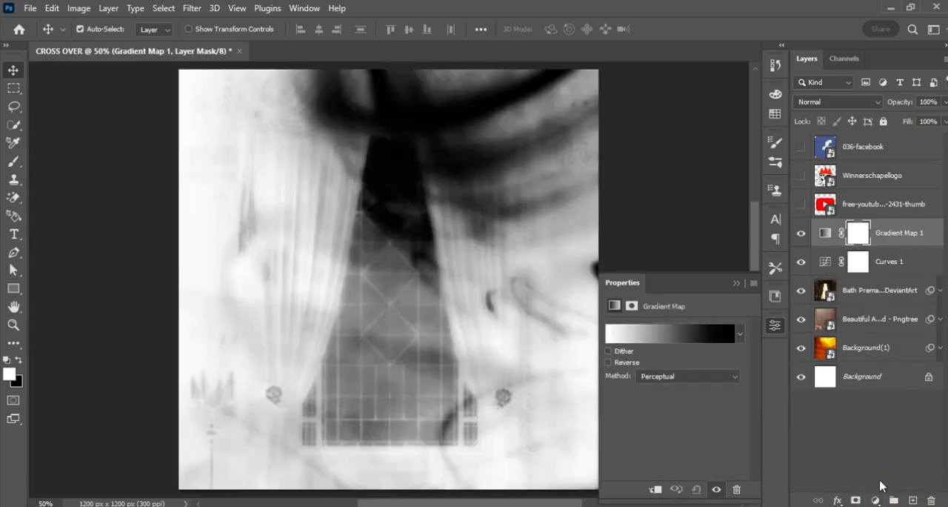
{"action": "left_click", "coordinate": [824, 234]}
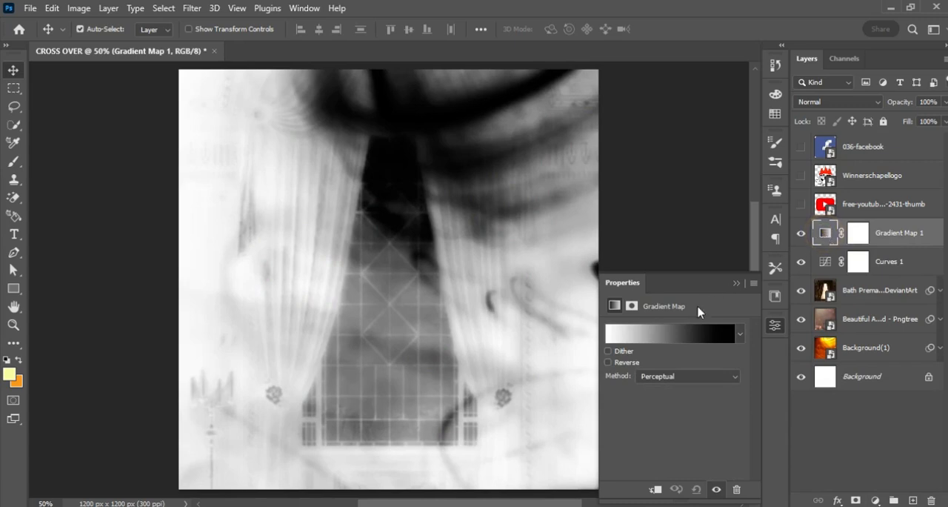
{"action": "left_click", "coordinate": [653, 335]}
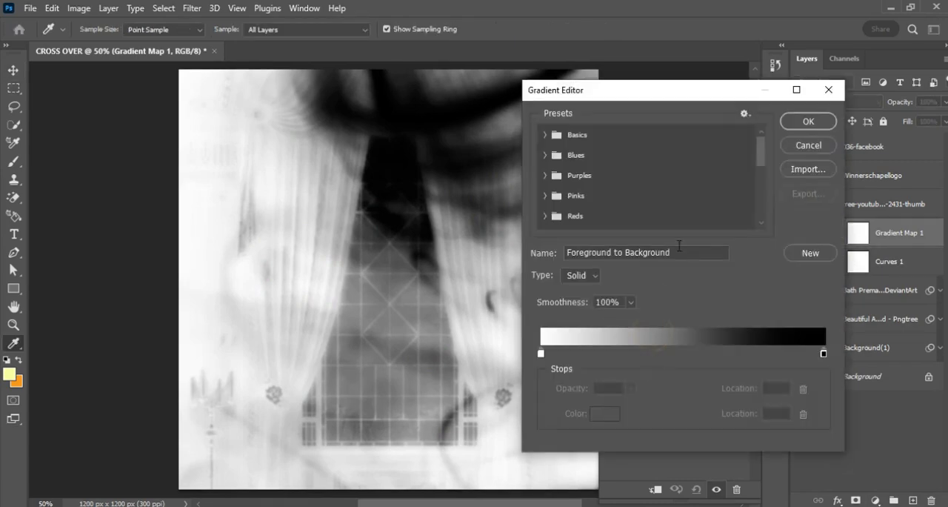
{"action": "scroll", "coordinate": [760, 149], "scroll_direction": "down", "scroll_amount": 5}
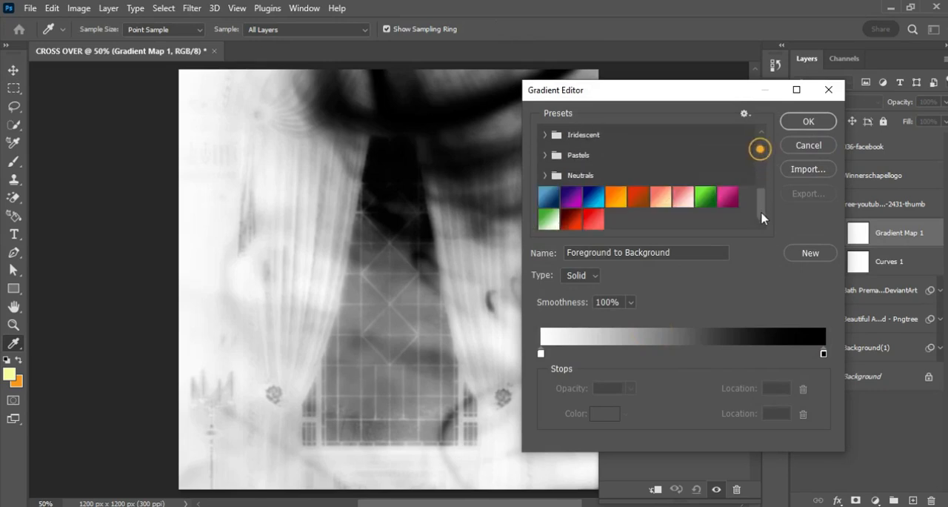
{"action": "left_click_drag", "start_coordinate": [729, 93], "coordinate": [583, 207]}
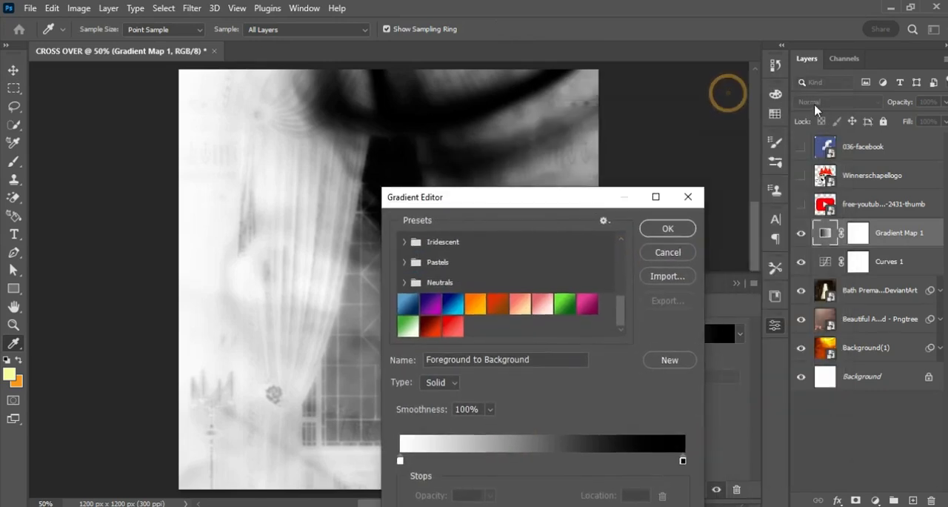
{"action": "left_click", "coordinate": [775, 114]}
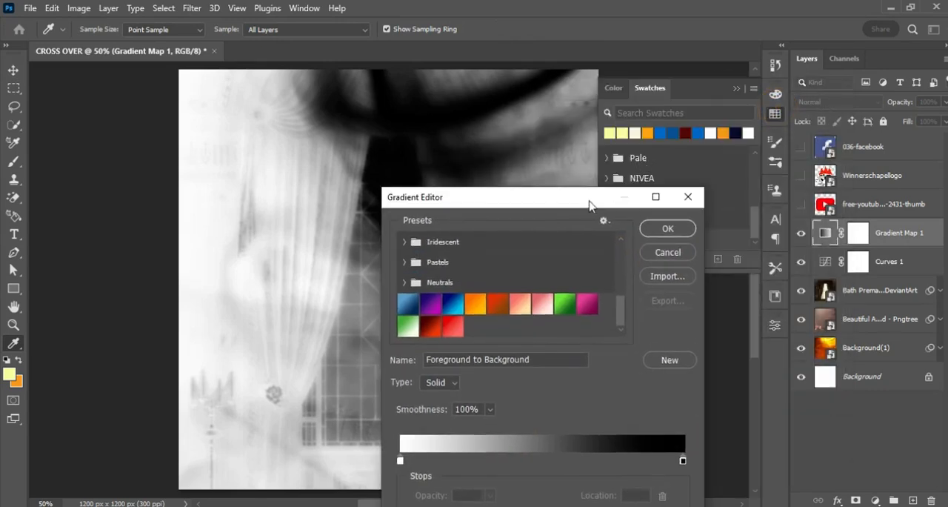
{"action": "left_click_drag", "start_coordinate": [585, 198], "coordinate": [445, 145]}
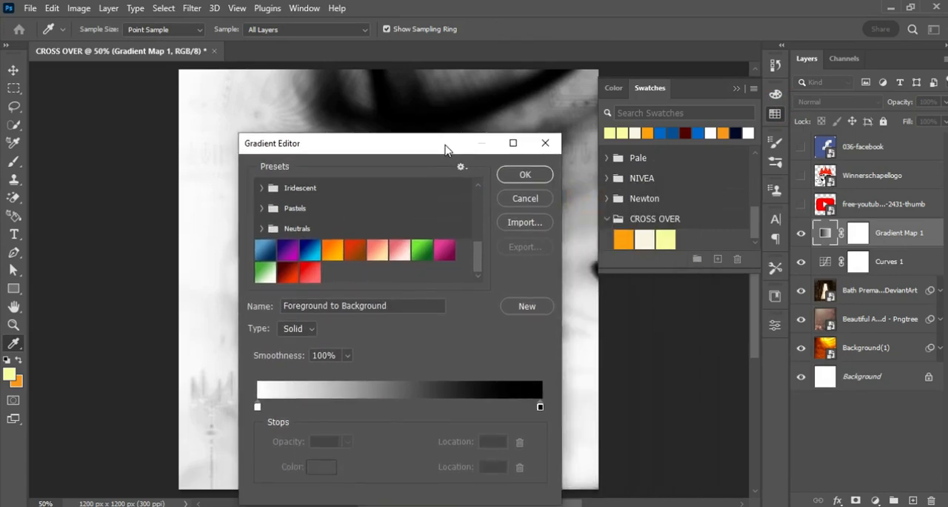
Set the gradient's starting color stop to the orange CROSS OVER swatch, #fda10f.
{"action": "left_click", "coordinate": [258, 408]}
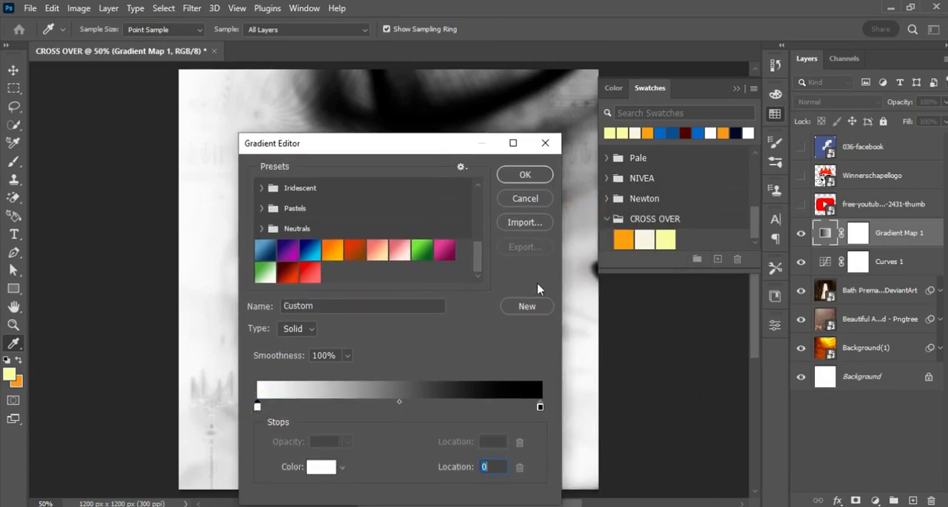
{"action": "left_click", "coordinate": [624, 239]}
{"action": "left_click", "coordinate": [321, 466]}
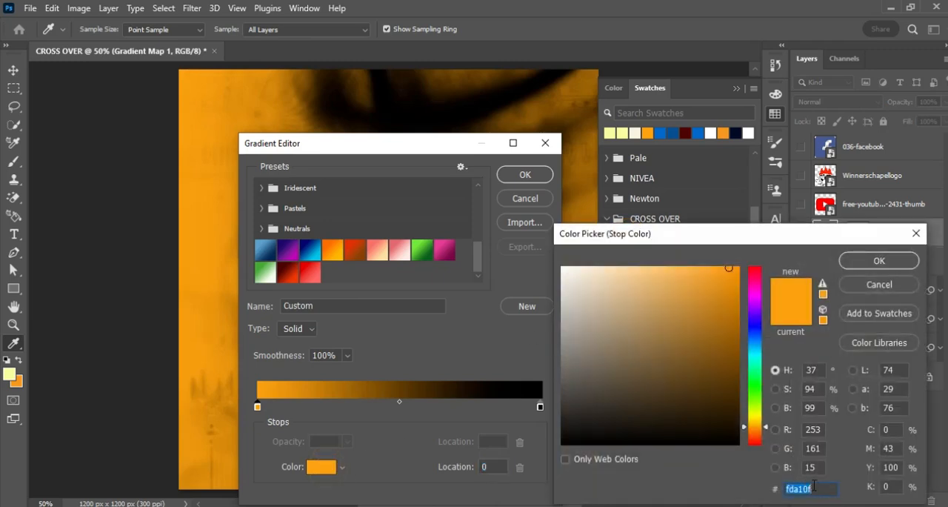
{"action": "left_click", "coordinate": [880, 261]}
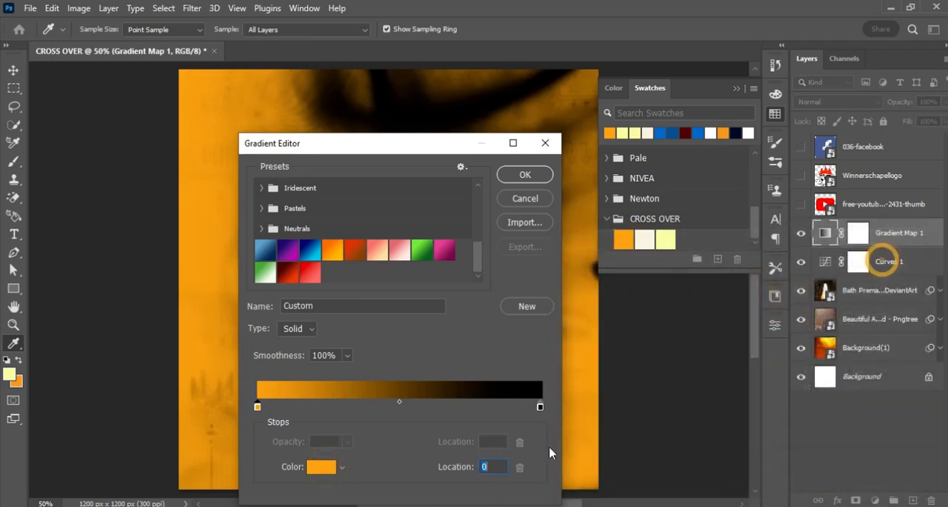
Set the gradient's end color stop to the cream CROSS OVER swatch, #fbf4e3.
{"action": "left_click", "coordinate": [542, 409]}
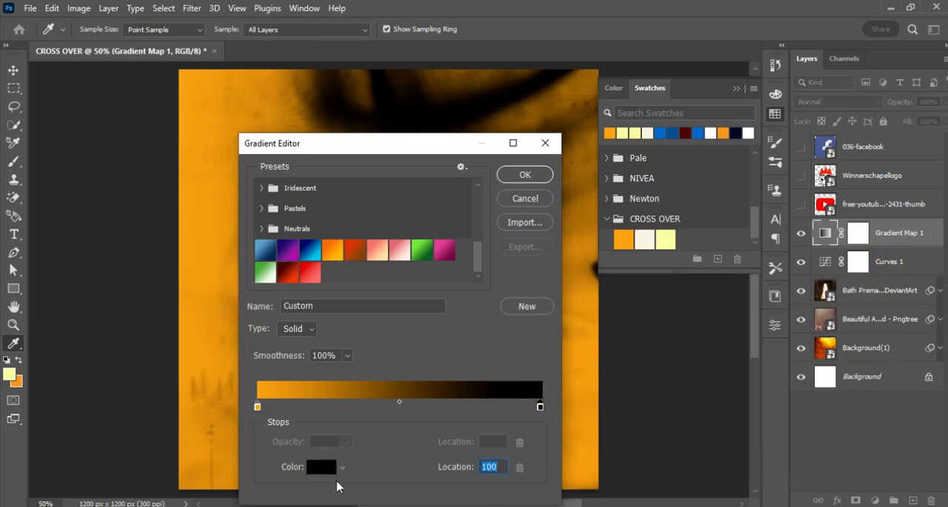
{"action": "left_click", "coordinate": [323, 467]}
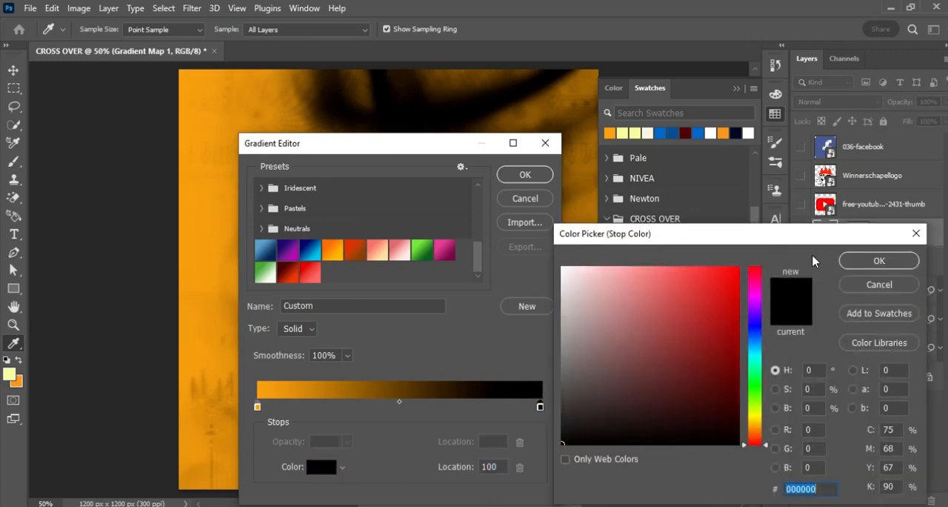
{"action": "left_click", "coordinate": [892, 289]}
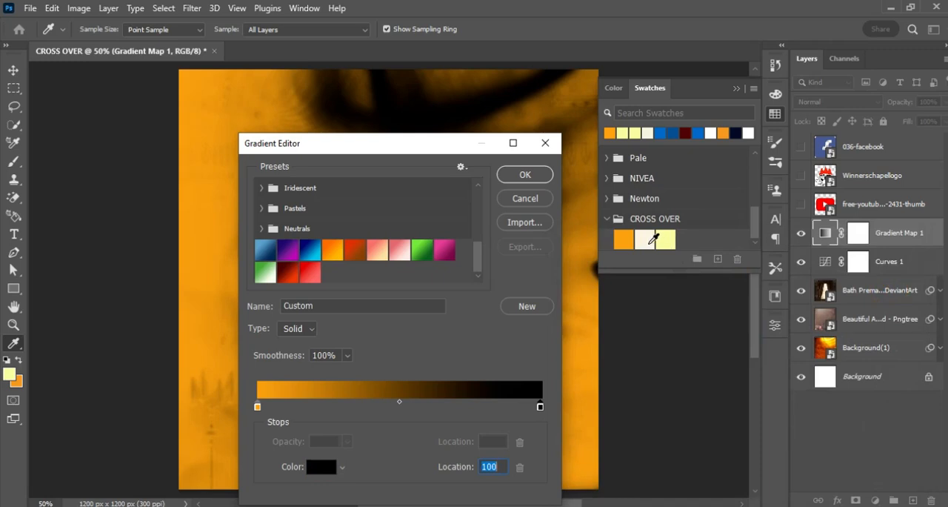
{"action": "left_click", "coordinate": [654, 239]}
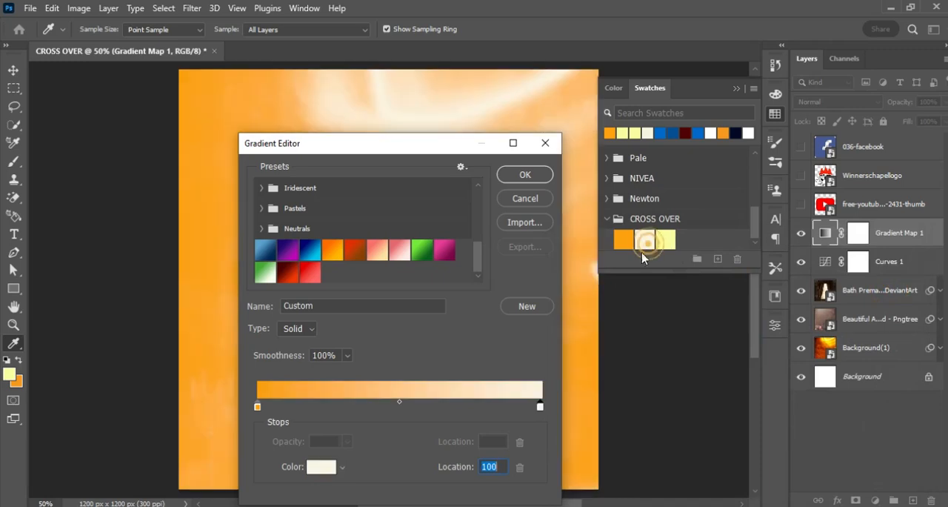
{"action": "left_click", "coordinate": [324, 466]}
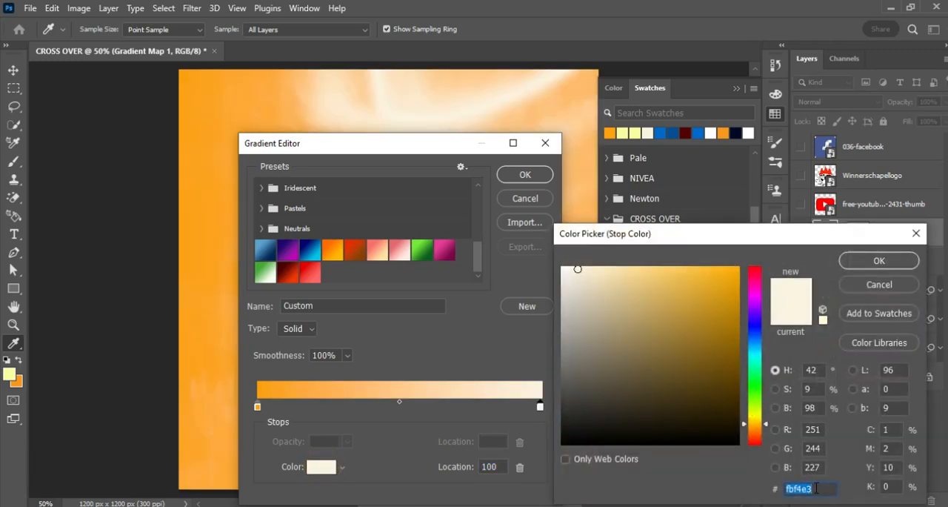
{"action": "left_click", "coordinate": [879, 261]}
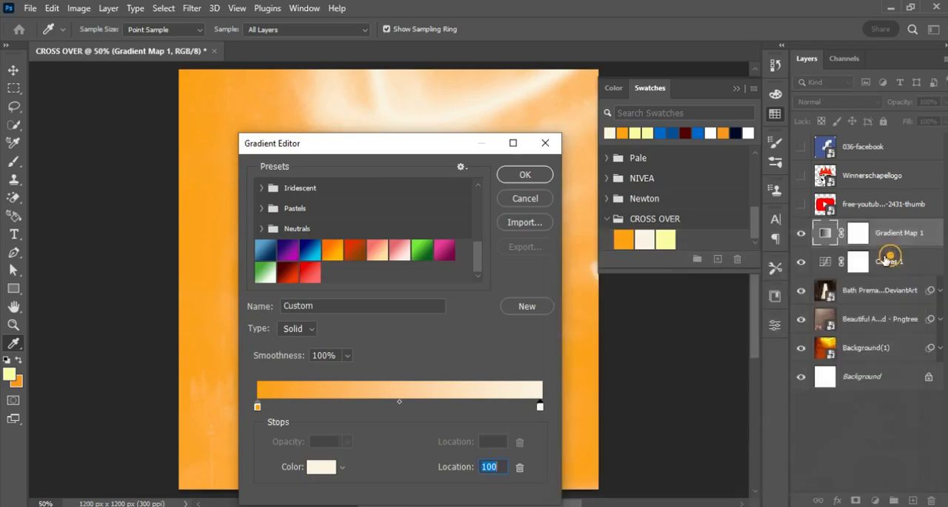
Accept the edited gradient and set the Gradient Map layer's blend mode to Color Burn.
{"action": "left_click", "coordinate": [524, 176]}
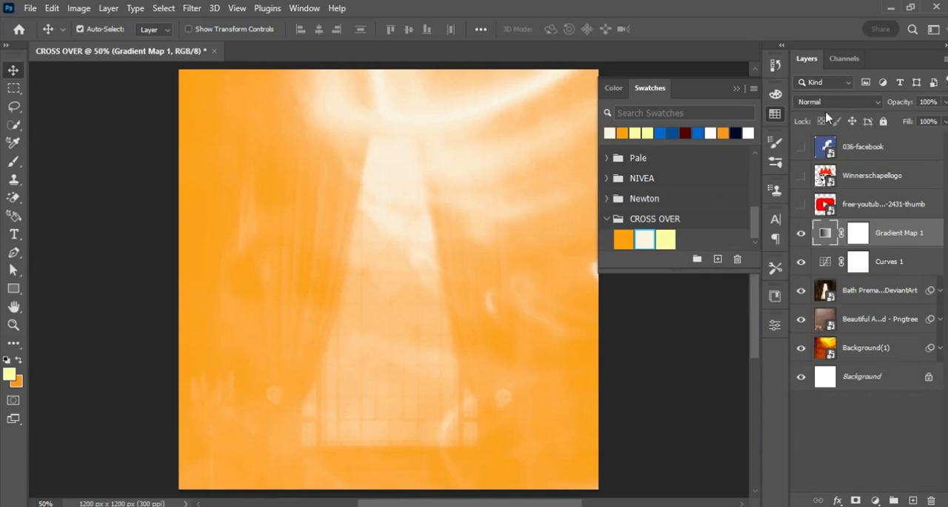
{"action": "left_click", "coordinate": [858, 108]}
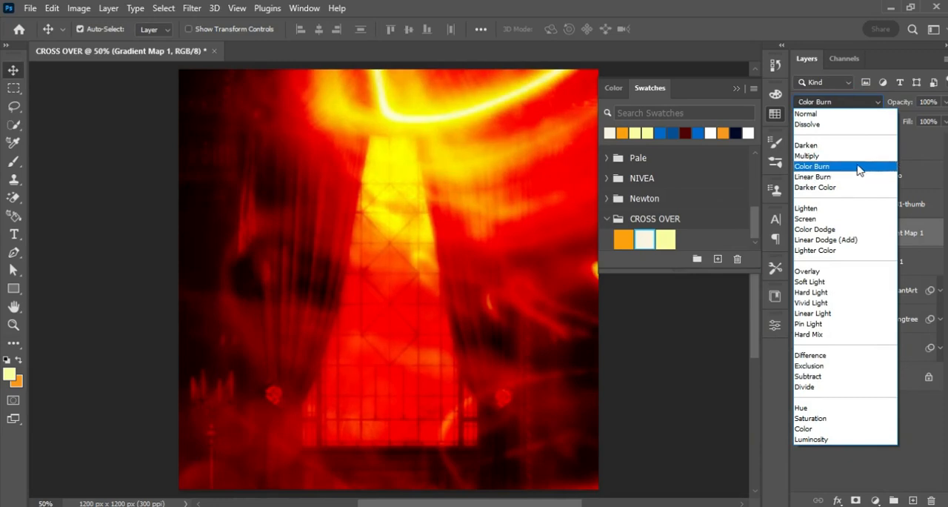
{"action": "left_click", "coordinate": [858, 166]}
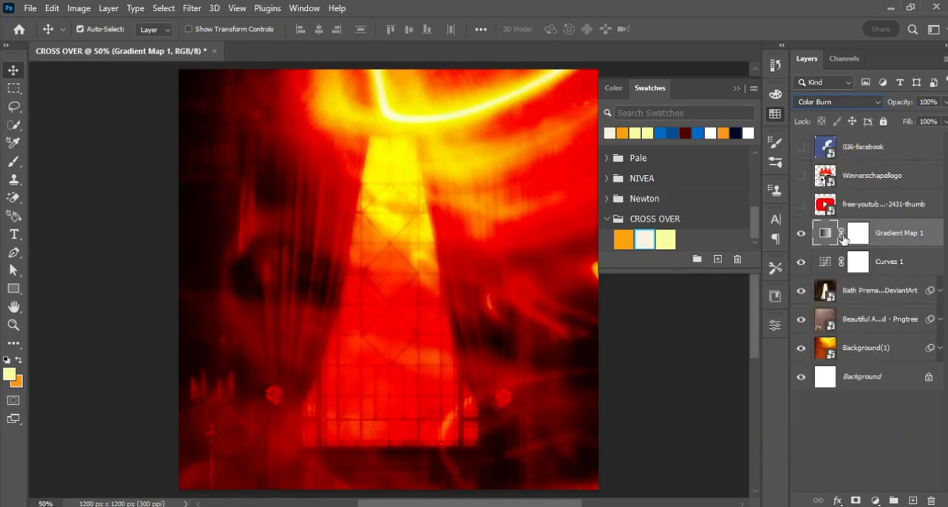
Target the Curves 1 layer mask and choose the Soft Round brush with 0% hardness for painting on it.
{"action": "left_click", "coordinate": [860, 265]}
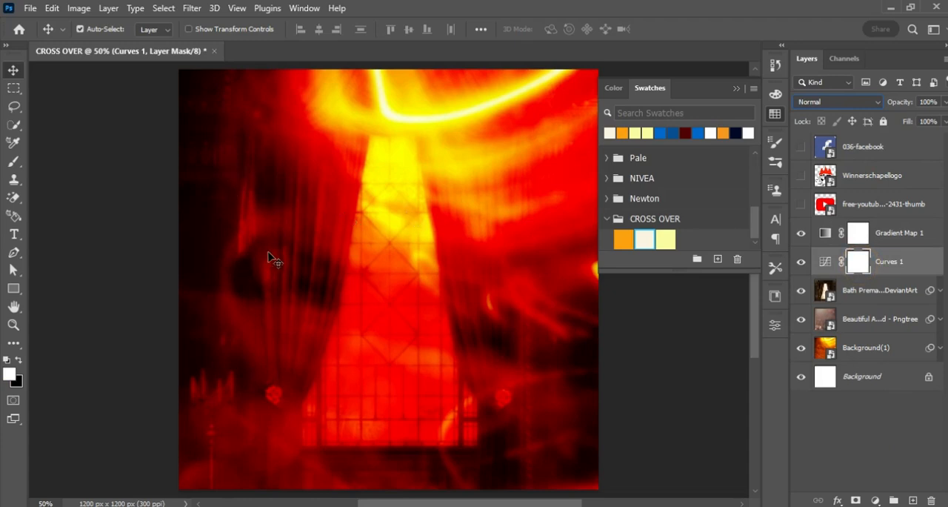
{"action": "left_click", "coordinate": [804, 264]}
{"action": "left_click", "coordinate": [804, 264]}
{"action": "left_click", "coordinate": [13, 162]}
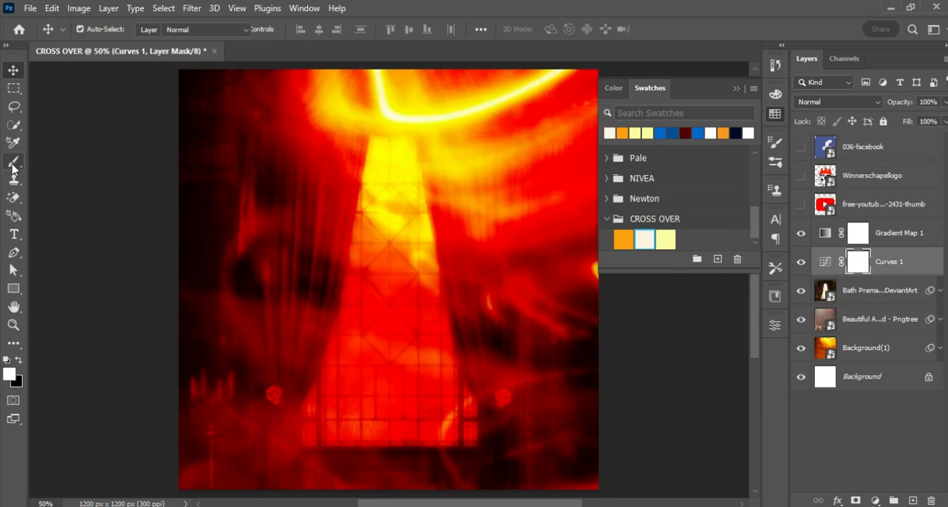
{"action": "right_click", "coordinate": [320, 244]}
{"action": "left_click", "coordinate": [371, 379]}
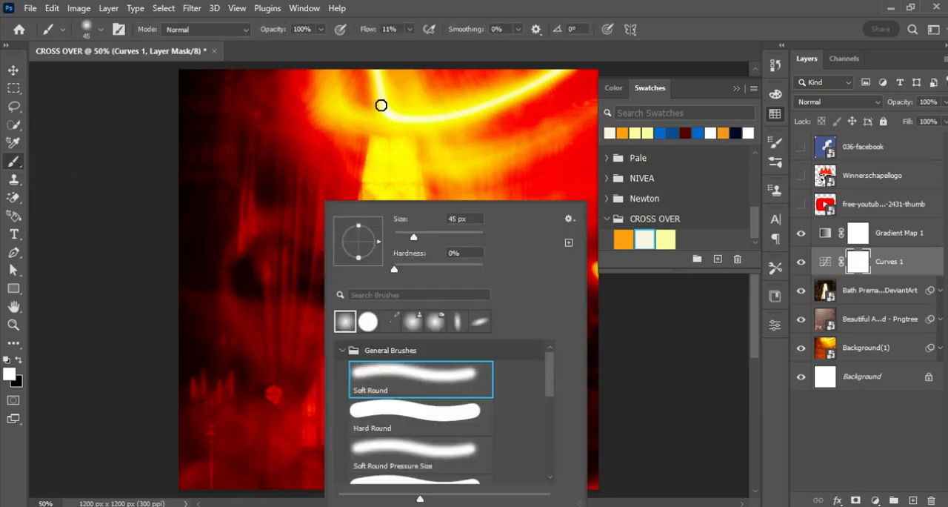
{"action": "left_click", "coordinate": [366, 31]}
{"action": "left_click_drag", "start_coordinate": [366, 31], "coordinate": [369, 33]}
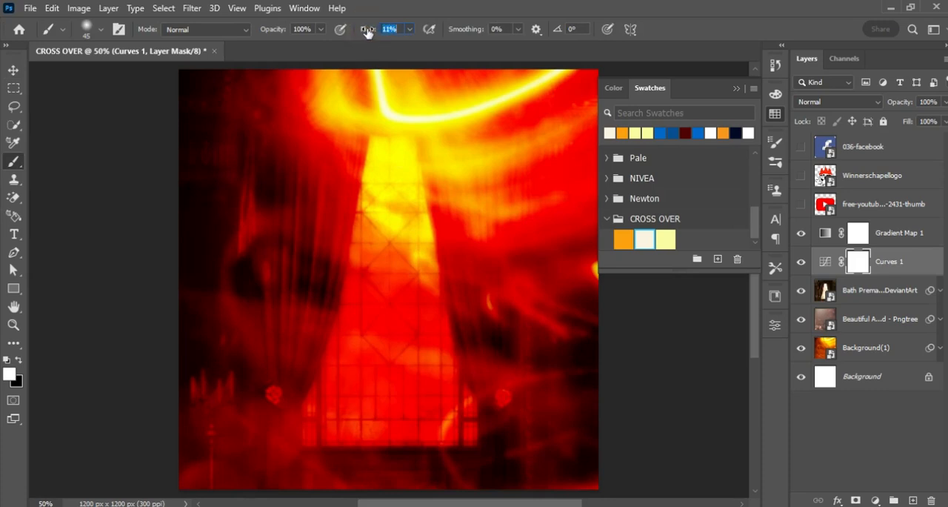
Enlarge the brush to 175 px and make black the painting color.
{"action": "key", "text": "bracketright"}
{"action": "key", "text": "bracketright"}
{"action": "key", "text": "bracketright"}
{"action": "key", "text": "bracketright"}
{"action": "key", "text": "bracketright"}
{"action": "key", "text": "bracketright"}
{"action": "key", "text": "bracketright"}
{"action": "key", "text": "bracketright"}
{"action": "key", "text": "bracketright"}
{"action": "key", "text": "bracketright"}
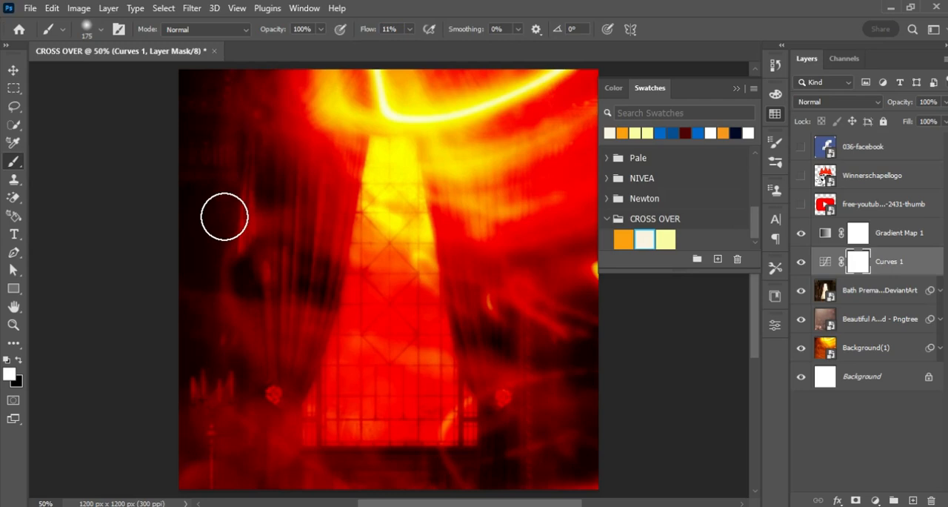
{"action": "left_click", "coordinate": [19, 361]}
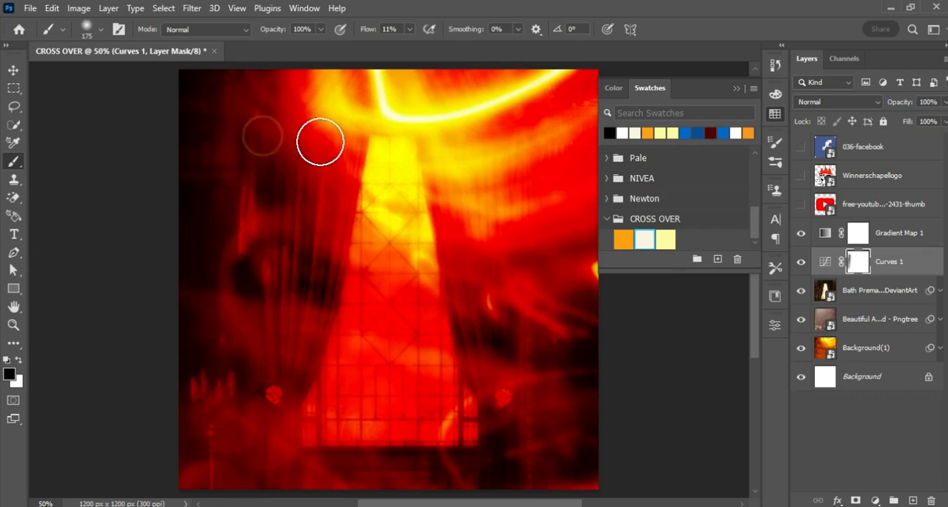
Set the brush flow to 16% and mask out the Curves 1 effect over the dark curtain areas on both sides of the window.
{"action": "left_click_drag", "start_coordinate": [362, 29], "coordinate": [368, 30]}
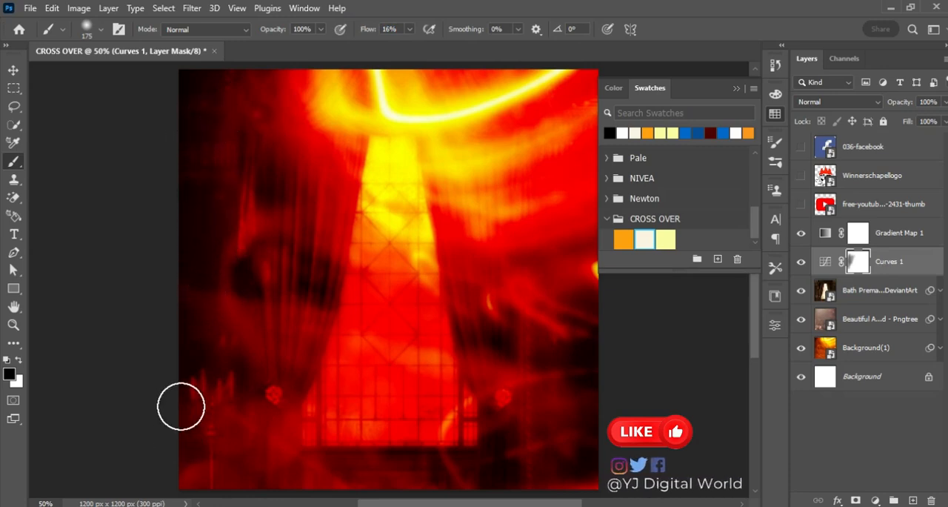
{"action": "mouse_move", "coordinate": [326, 211]}
{"action": "left_mouse_down"}
{"action": "mouse_move", "coordinate": [320, 290]}
{"action": "mouse_move", "coordinate": [318, 282]}
{"action": "mouse_move", "coordinate": [497, 318]}
{"action": "mouse_move", "coordinate": [485, 327]}
{"action": "left_mouse_up"}
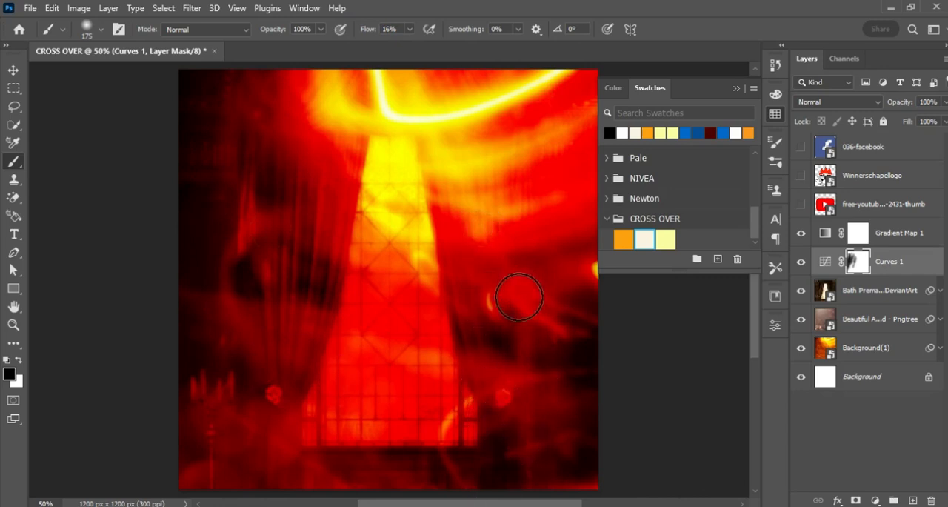
{"action": "left_click", "coordinate": [507, 333]}
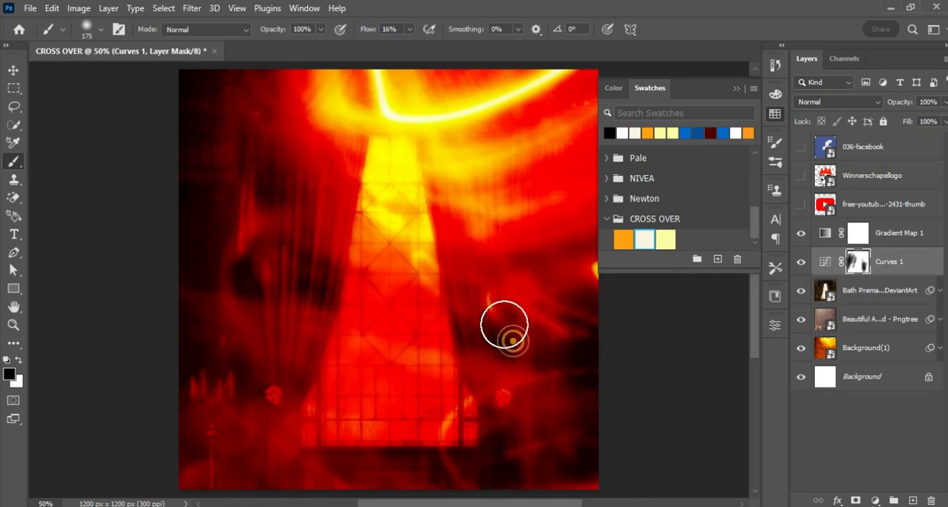
{"action": "left_click", "coordinate": [508, 443]}
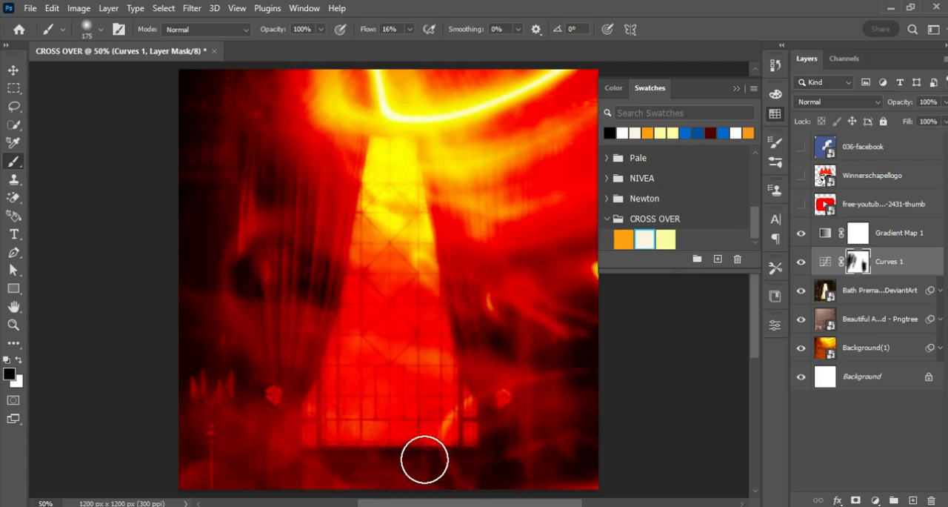
{"action": "mouse_move", "coordinate": [273, 150]}
{"action": "left_mouse_down"}
{"action": "mouse_move", "coordinate": [263, 171]}
{"action": "mouse_move", "coordinate": [264, 197]}
{"action": "left_mouse_up"}
{"action": "left_click", "coordinate": [250, 260]}
{"action": "left_click", "coordinate": [335, 276]}
{"action": "left_click", "coordinate": [185, 302]}
{"action": "mouse_move", "coordinate": [199, 386]}
{"action": "left_mouse_down"}
{"action": "mouse_move", "coordinate": [254, 373]}
{"action": "mouse_move", "coordinate": [309, 305]}
{"action": "left_mouse_up"}
{"action": "left_click_drag", "start_coordinate": [272, 249], "coordinate": [271, 405]}
{"action": "left_click", "coordinate": [491, 328]}
Add a darkening Curves adjustment above Gradient Map 1, pulling its shadows down slightly, and invert its mask to black.
{"action": "left_click", "coordinate": [930, 244]}
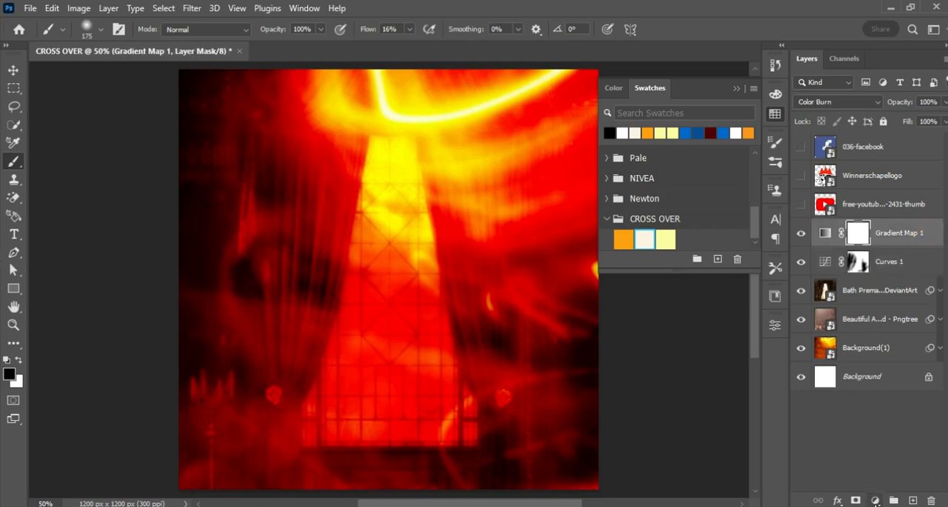
{"action": "left_click", "coordinate": [876, 501]}
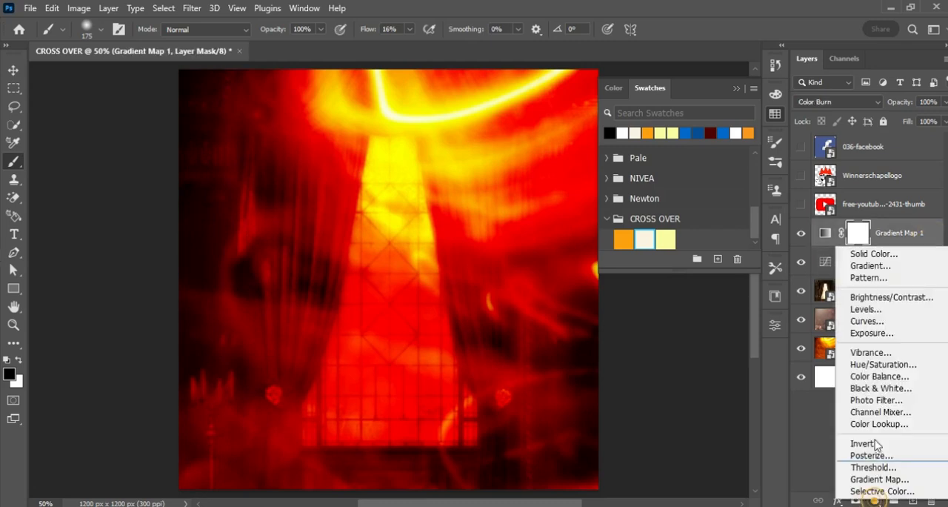
{"action": "left_click", "coordinate": [876, 324]}
{"action": "left_click_drag", "start_coordinate": [673, 433], "coordinate": [664, 445]}
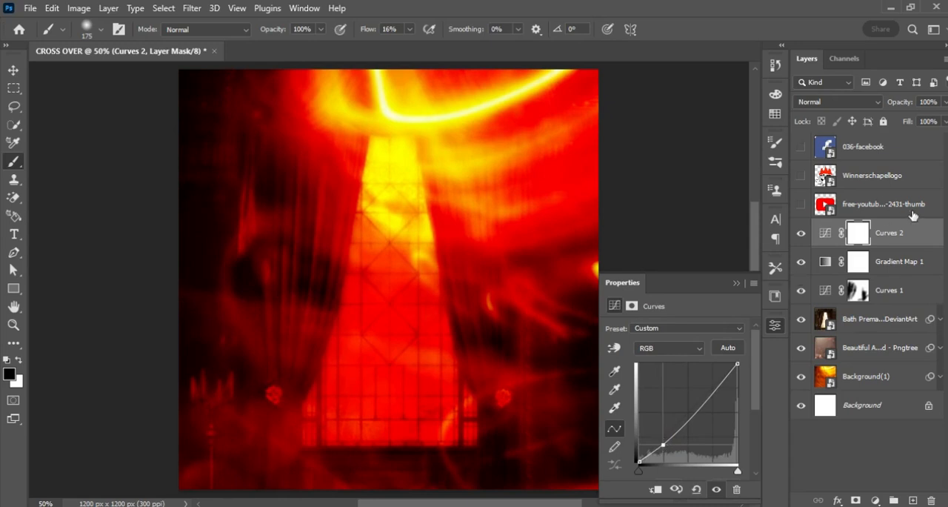
{"action": "key", "text": "ctrl+i"}
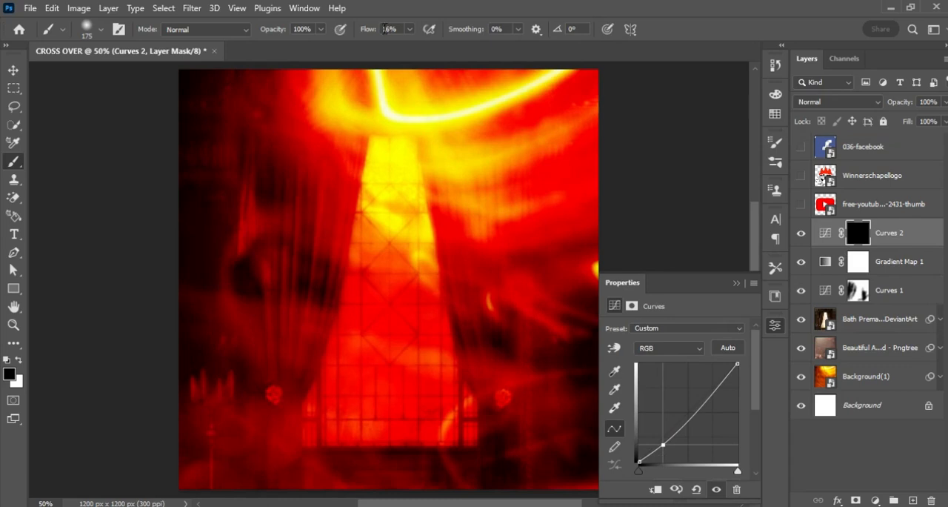
Set the brush to 12% flow and 500 px, with white as the painting color.
{"action": "left_click_drag", "start_coordinate": [365, 33], "coordinate": [365, 37]}
{"action": "left_click", "coordinate": [20, 361]}
{"action": "left_click", "coordinate": [736, 284]}
{"action": "key", "text": "bracketright"}
{"action": "key", "text": "bracketright"}
{"action": "key", "text": "bracketright"}
{"action": "key", "text": "bracketright"}
{"action": "key", "text": "bracketright"}
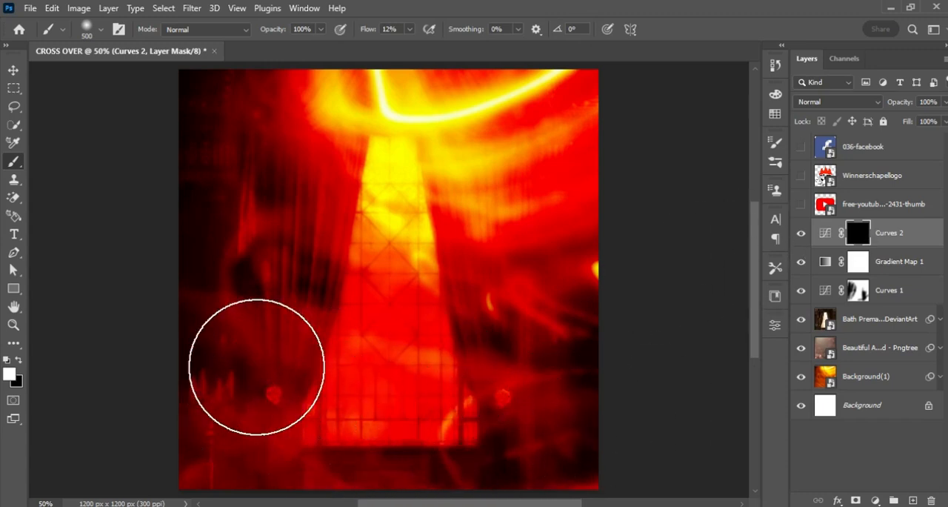
Paint white on the Curves 2 mask across the lower part of the flyer to darken it, comparing with the layer hidden.
{"action": "mouse_move", "coordinate": [211, 398]}
{"action": "left_mouse_down"}
{"action": "mouse_move", "coordinate": [336, 396]}
{"action": "mouse_move", "coordinate": [289, 406]}
{"action": "mouse_move", "coordinate": [271, 364]}
{"action": "left_mouse_up"}
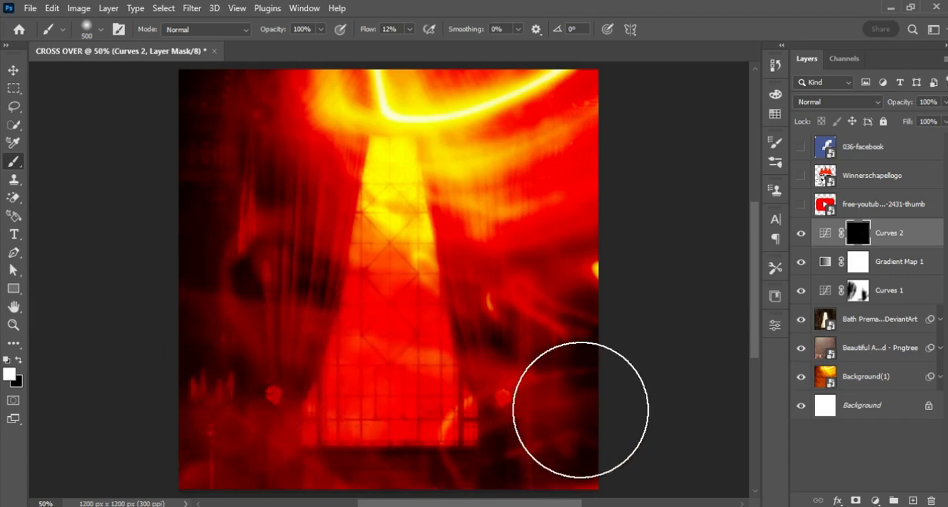
{"action": "mouse_move", "coordinate": [565, 392]}
{"action": "left_mouse_down"}
{"action": "mouse_move", "coordinate": [628, 344]}
{"action": "mouse_move", "coordinate": [561, 404]}
{"action": "mouse_move", "coordinate": [604, 404]}
{"action": "left_mouse_up"}
{"action": "mouse_move", "coordinate": [483, 417]}
{"action": "left_mouse_down"}
{"action": "mouse_move", "coordinate": [525, 451]}
{"action": "mouse_move", "coordinate": [180, 428]}
{"action": "left_mouse_up"}
{"action": "mouse_move", "coordinate": [242, 420]}
{"action": "left_mouse_down"}
{"action": "mouse_move", "coordinate": [291, 347]}
{"action": "mouse_move", "coordinate": [202, 346]}
{"action": "left_mouse_up"}
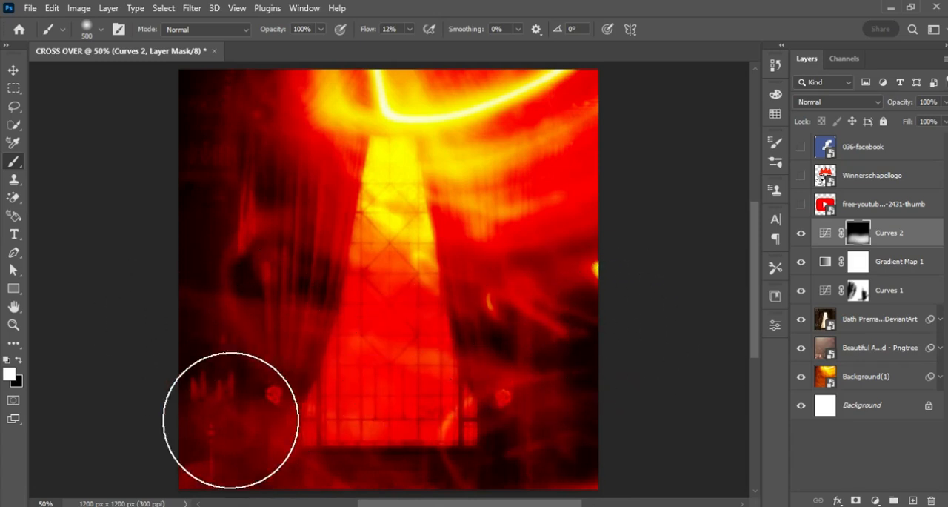
{"action": "left_click_drag", "start_coordinate": [331, 417], "coordinate": [581, 443]}
{"action": "mouse_move", "coordinate": [214, 340]}
{"action": "left_mouse_down"}
{"action": "mouse_move", "coordinate": [451, 423]}
{"action": "mouse_move", "coordinate": [642, 455]}
{"action": "mouse_move", "coordinate": [559, 441]}
{"action": "mouse_move", "coordinate": [437, 459]}
{"action": "mouse_move", "coordinate": [607, 446]}
{"action": "left_mouse_up"}
{"action": "mouse_move", "coordinate": [442, 461]}
{"action": "left_mouse_down"}
{"action": "mouse_move", "coordinate": [208, 456]}
{"action": "mouse_move", "coordinate": [197, 383]}
{"action": "left_mouse_up"}
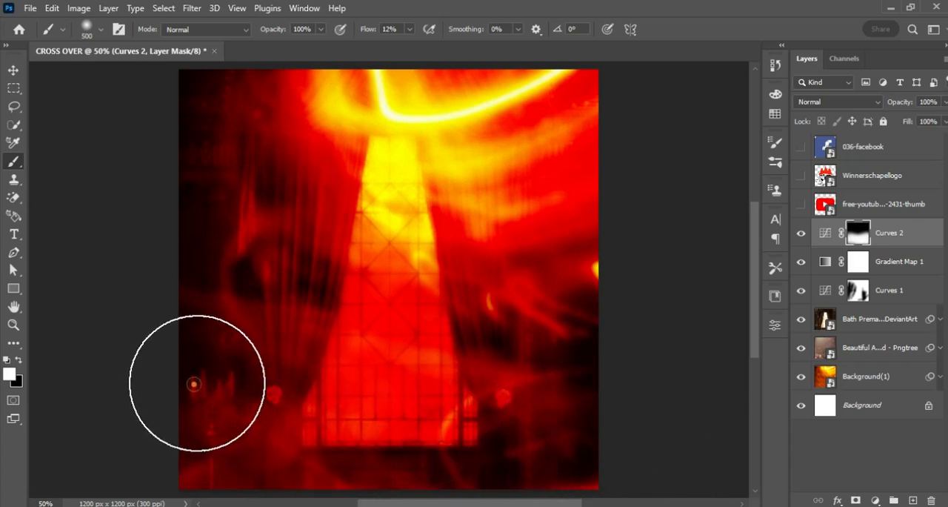
{"action": "left_click", "coordinate": [802, 233]}
{"action": "left_click", "coordinate": [802, 232]}
{"action": "left_click", "coordinate": [803, 232]}
{"action": "left_click", "coordinate": [803, 233]}
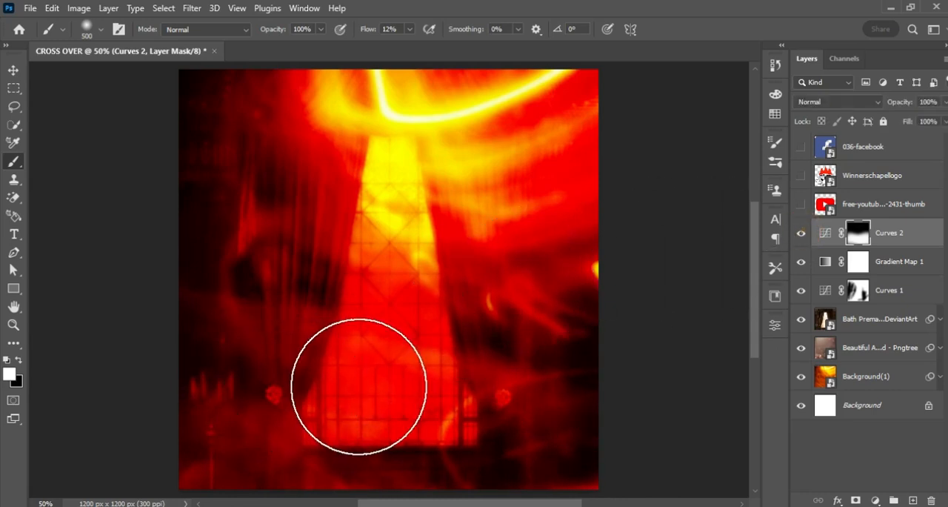
{"action": "mouse_move", "coordinate": [336, 383]}
{"action": "left_mouse_down"}
{"action": "mouse_move", "coordinate": [472, 381]}
{"action": "mouse_move", "coordinate": [334, 391]}
{"action": "mouse_move", "coordinate": [467, 376]}
{"action": "mouse_move", "coordinate": [367, 387]}
{"action": "mouse_move", "coordinate": [312, 368]}
{"action": "mouse_move", "coordinate": [348, 364]}
{"action": "mouse_move", "coordinate": [315, 353]}
{"action": "mouse_move", "coordinate": [385, 368]}
{"action": "mouse_move", "coordinate": [327, 363]}
{"action": "mouse_move", "coordinate": [472, 378]}
{"action": "mouse_move", "coordinate": [286, 360]}
{"action": "mouse_move", "coordinate": [483, 372]}
{"action": "mouse_move", "coordinate": [279, 346]}
{"action": "mouse_move", "coordinate": [463, 389]}
{"action": "left_mouse_up"}
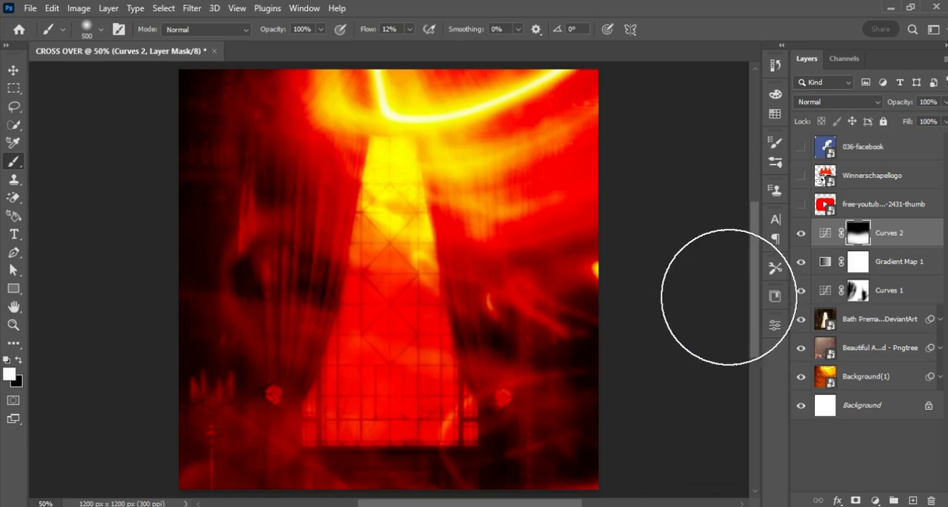
Compare the flyer with the Curves 2 layer hidden and shown.
{"action": "left_click", "coordinate": [802, 235]}
{"action": "left_click", "coordinate": [802, 235]}
{"action": "left_click", "coordinate": [803, 234]}
{"action": "left_click", "coordinate": [802, 234]}
{"action": "left_click", "coordinate": [802, 234]}
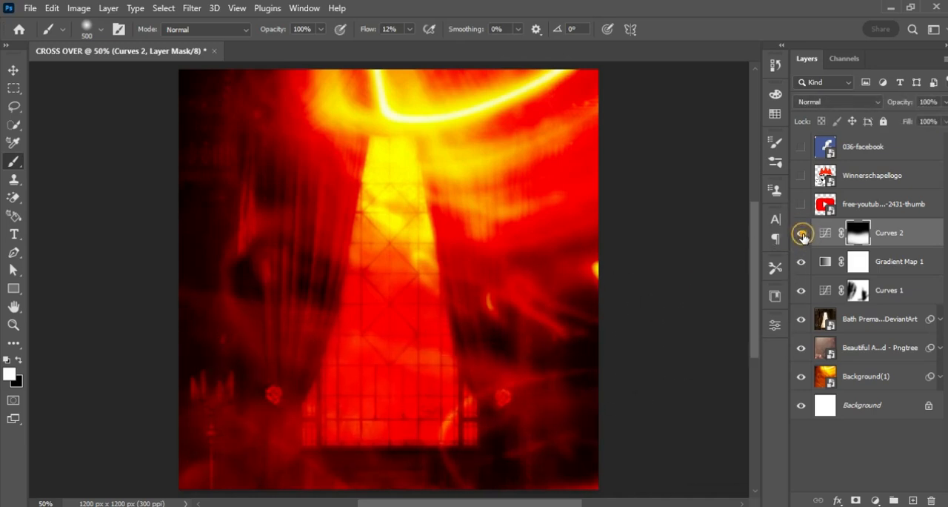
{"action": "left_click", "coordinate": [802, 234]}
{"action": "left_click", "coordinate": [803, 234]}
{"action": "left_click", "coordinate": [802, 234]}
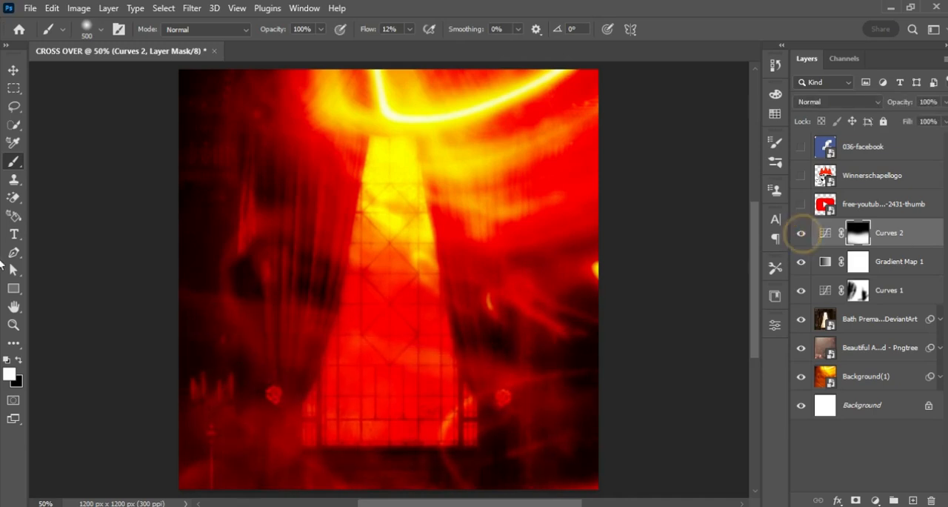
Group the layers from Curves 2 down to Background(1) and name the group BG.
{"action": "left_click", "coordinate": [921, 237]}
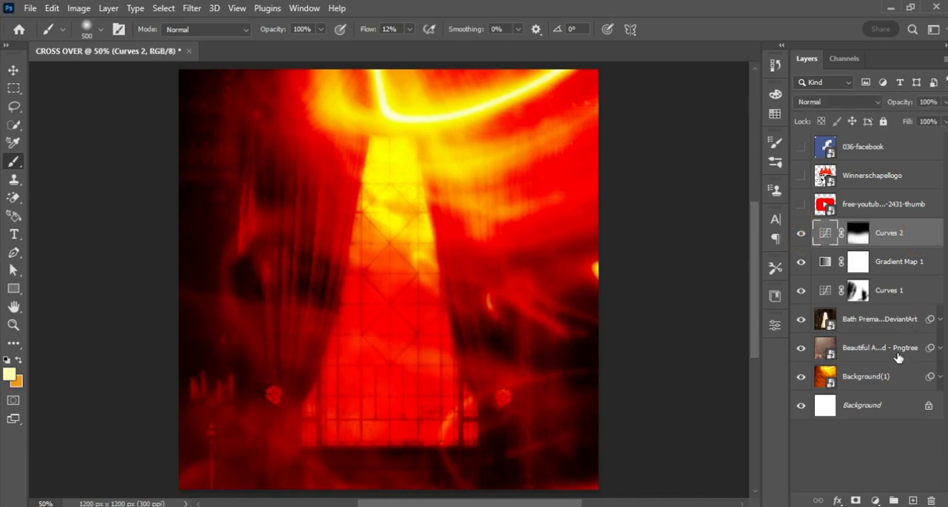
{"action": "left_click", "coordinate": [895, 384], "text": "shift"}
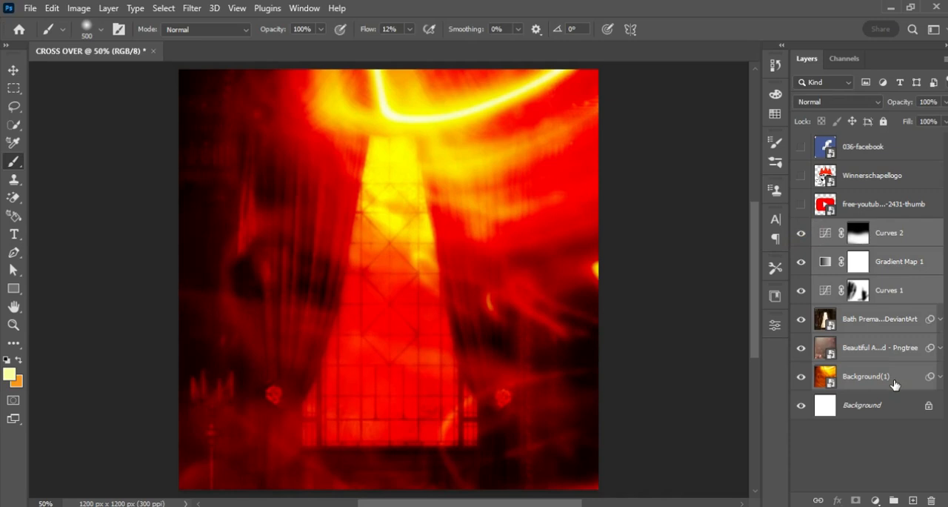
{"action": "key", "text": "ctrl+g"}
{"action": "double_click", "coordinate": [853, 228]}
{"action": "type", "text": "BG"}
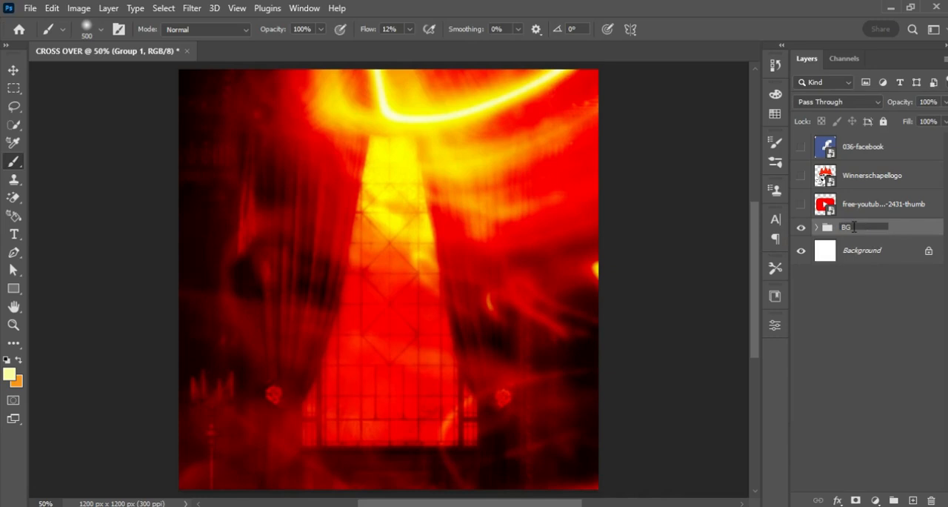
{"action": "key", "text": "Return"}
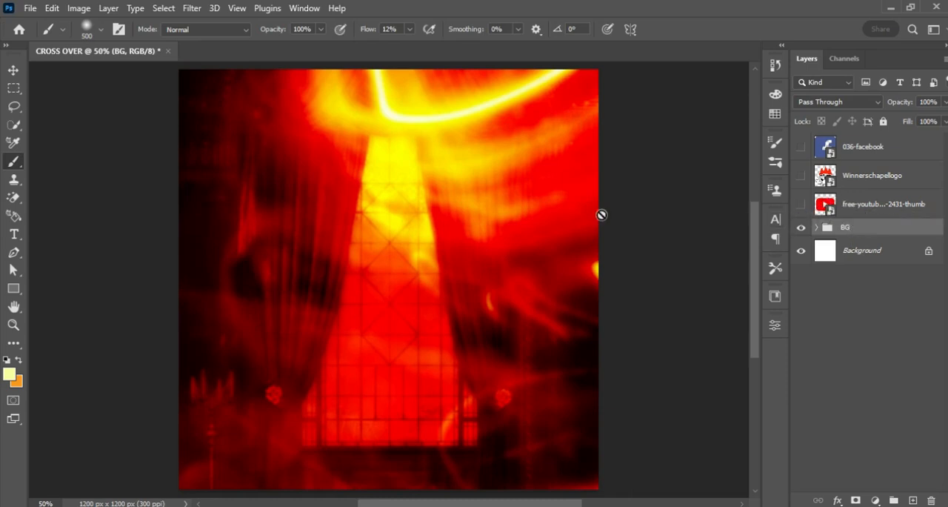
Switch to Notepad, copy the word "cross" from the flyer text, and return to Photoshop.
{"action": "key", "text": "alt+Tab"}
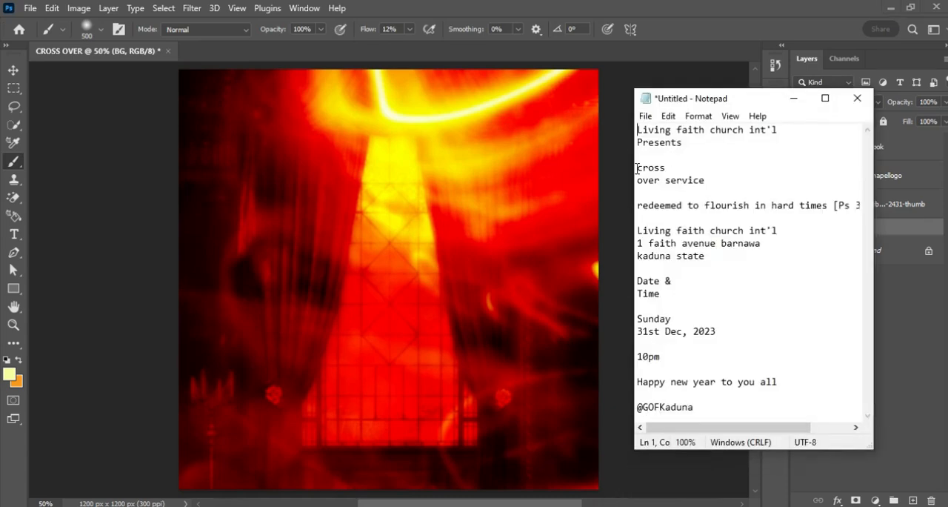
{"action": "left_click_drag", "start_coordinate": [636, 169], "coordinate": [719, 185]}
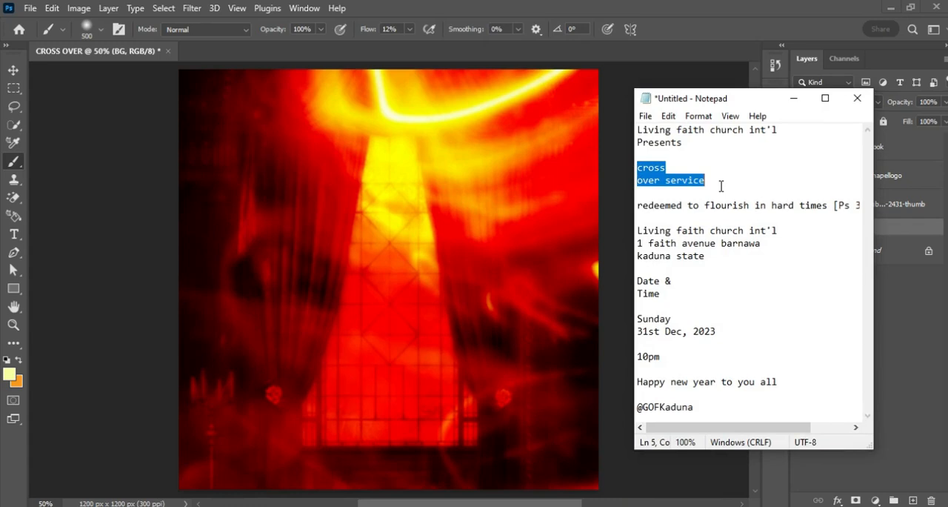
{"action": "left_click_drag", "start_coordinate": [638, 168], "coordinate": [674, 166]}
{"action": "key", "text": "ctrl+c"}
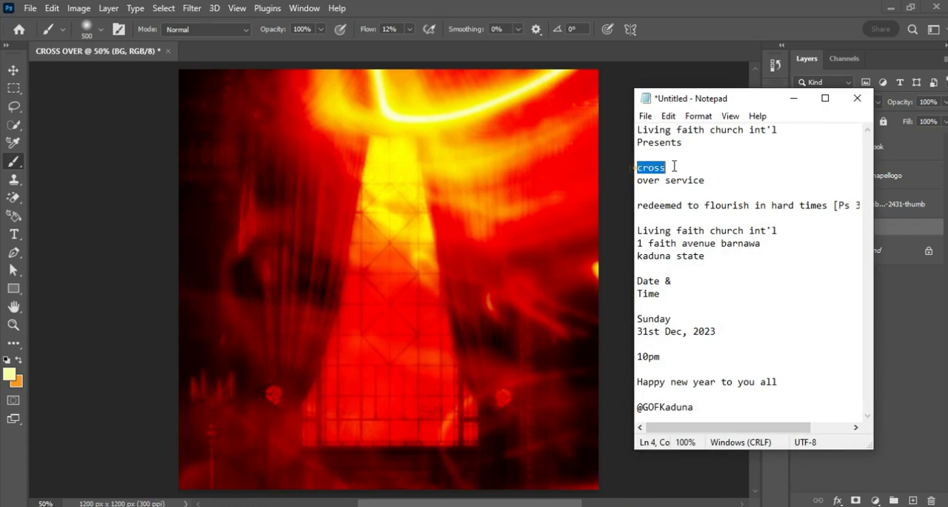
{"action": "left_click", "coordinate": [795, 98]}
Paste "cross" as a text layer over the curtain left of the window and set its font to Wimberley Regular.
{"action": "key", "text": "t"}
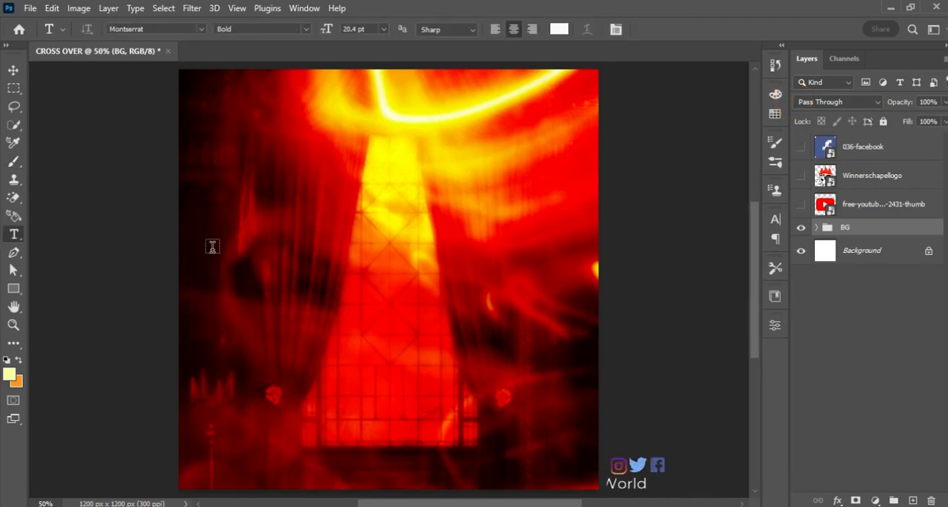
{"action": "left_click", "coordinate": [302, 272]}
{"action": "key", "text": "ctrl+v"}
{"action": "key", "text": "ctrl+Return"}
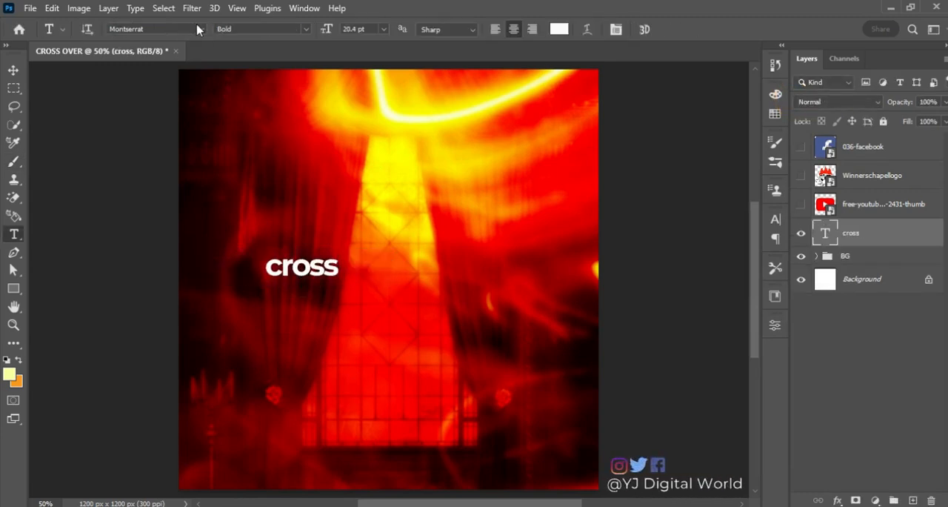
{"action": "left_click", "coordinate": [178, 28]}
{"action": "type", "text": "Wimberley"}
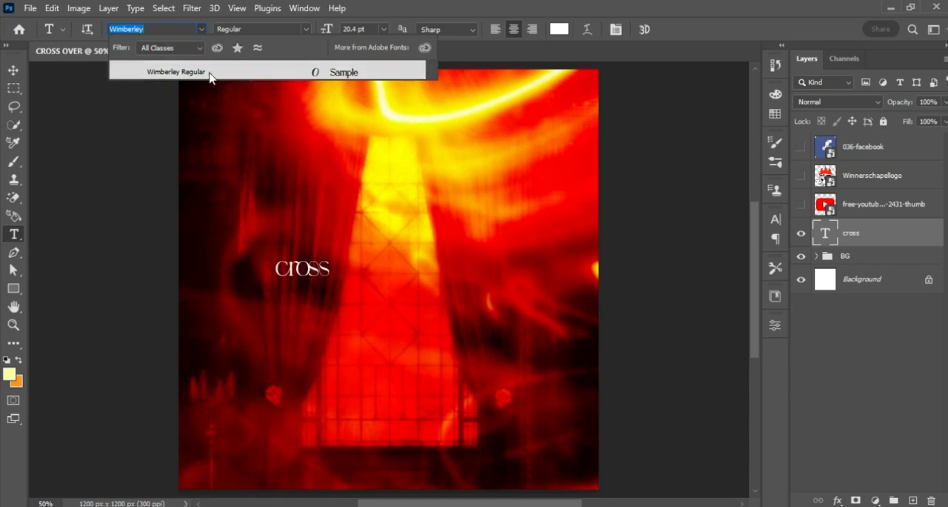
{"action": "left_click", "coordinate": [215, 75]}
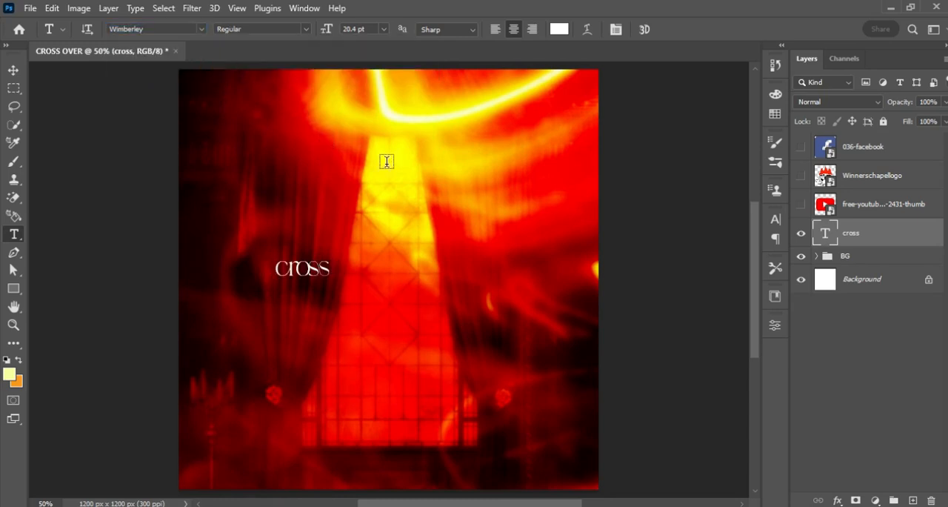
Enlarge the "cross" text to about 107 pt and position it across the middle of the flyer.
{"action": "key", "text": "ctrl+t"}
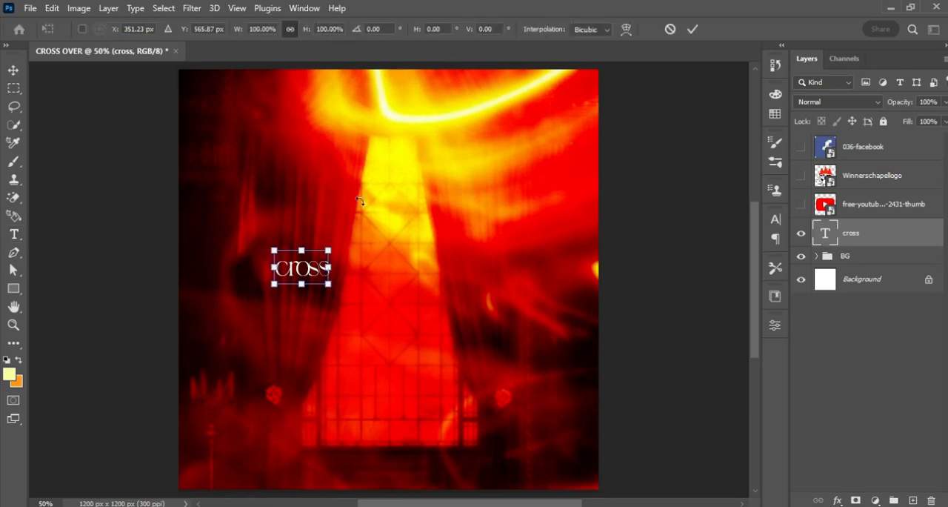
{"action": "left_click_drag", "start_coordinate": [329, 250], "coordinate": [546, 186]}
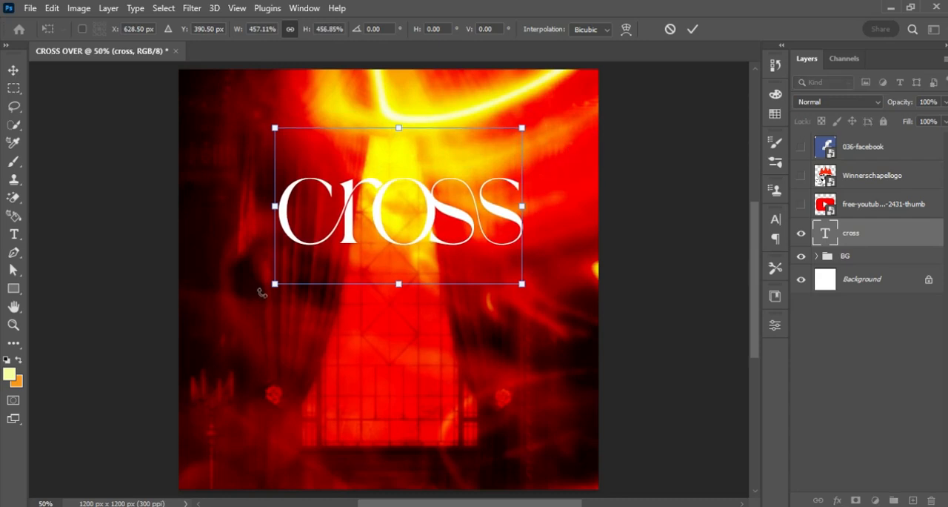
{"action": "left_click_drag", "start_coordinate": [276, 282], "coordinate": [240, 307]}
{"action": "left_click_drag", "start_coordinate": [377, 242], "coordinate": [373, 297]}
{"action": "key", "text": "Return"}
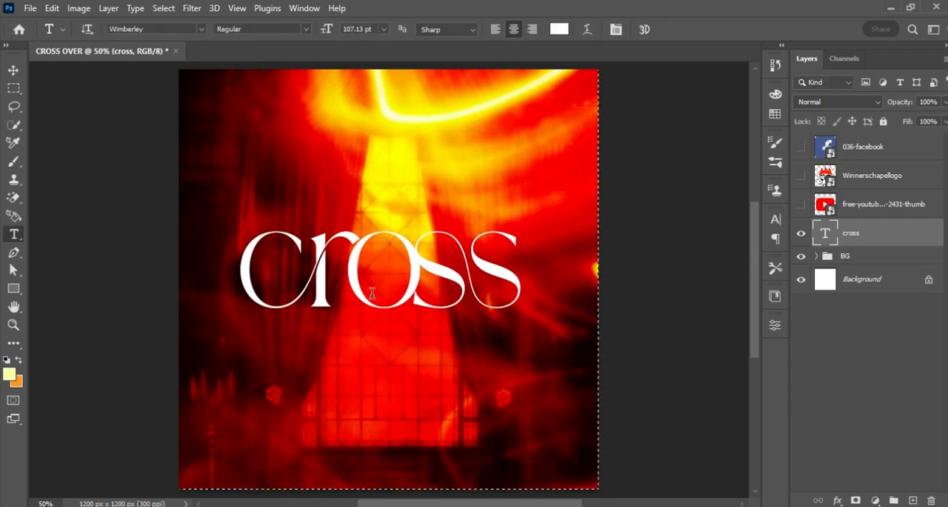
Center the "cross" text horizontally on the canvas and clear the selection.
{"action": "key", "text": "v"}
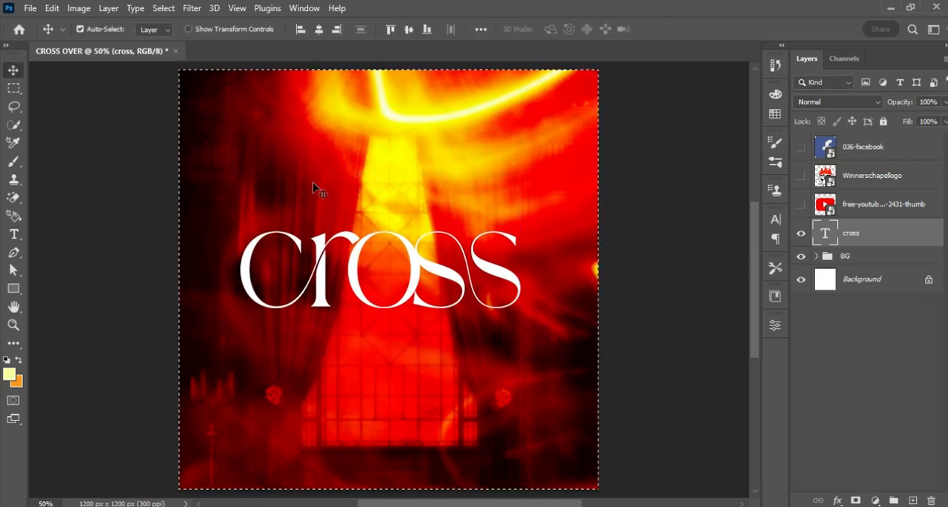
{"action": "left_click", "coordinate": [320, 29]}
{"action": "left_click", "coordinate": [320, 29]}
{"action": "key", "text": "ctrl+d"}
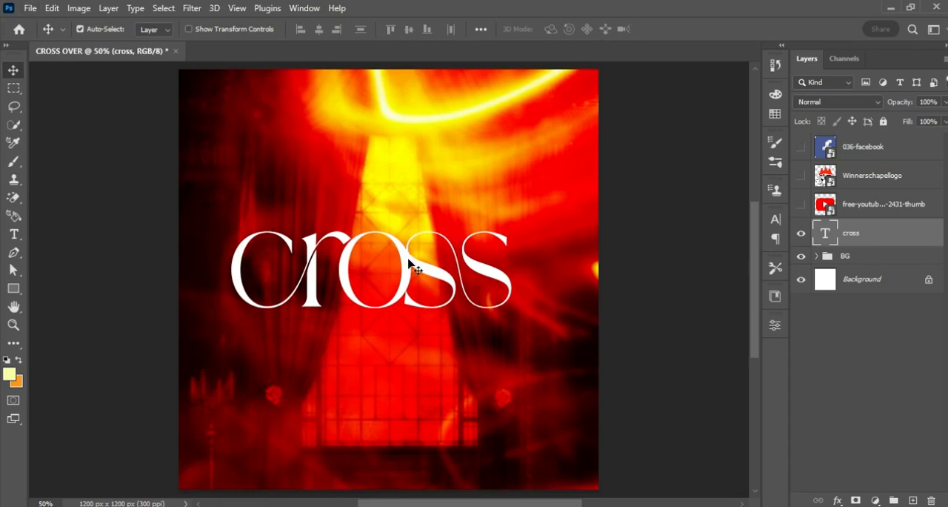
Duplicate the "cross" text directly below the original and change the copy's wording to "OVER SERVICE".
{"action": "left_click_drag", "start_coordinate": [408, 261], "coordinate": [408, 359]}
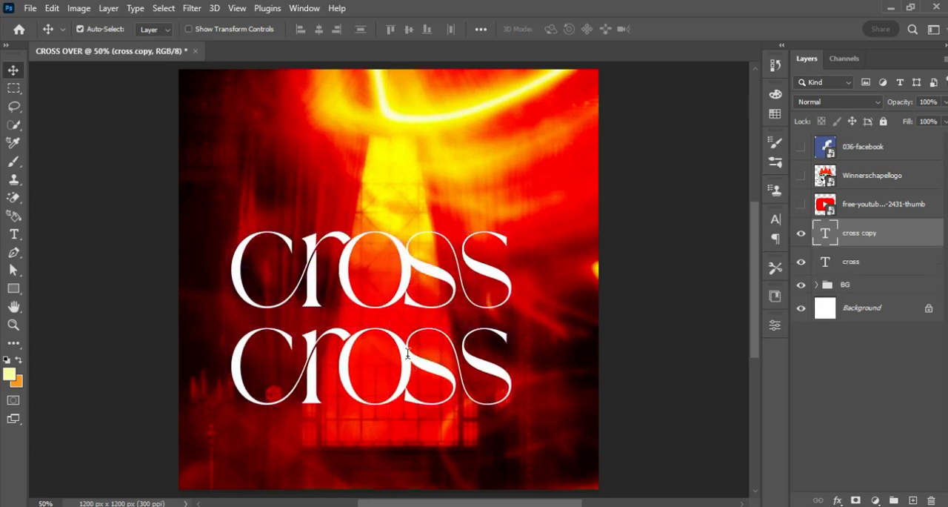
{"action": "key", "text": "t"}
{"action": "left_click", "coordinate": [347, 368]}
{"action": "key", "text": "ctrl+a"}
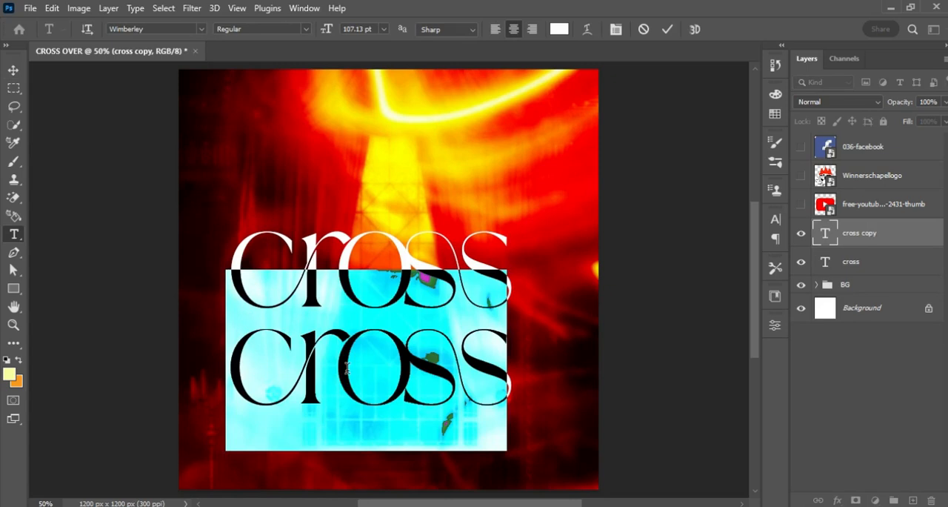
{"action": "type", "text": "OVER"}
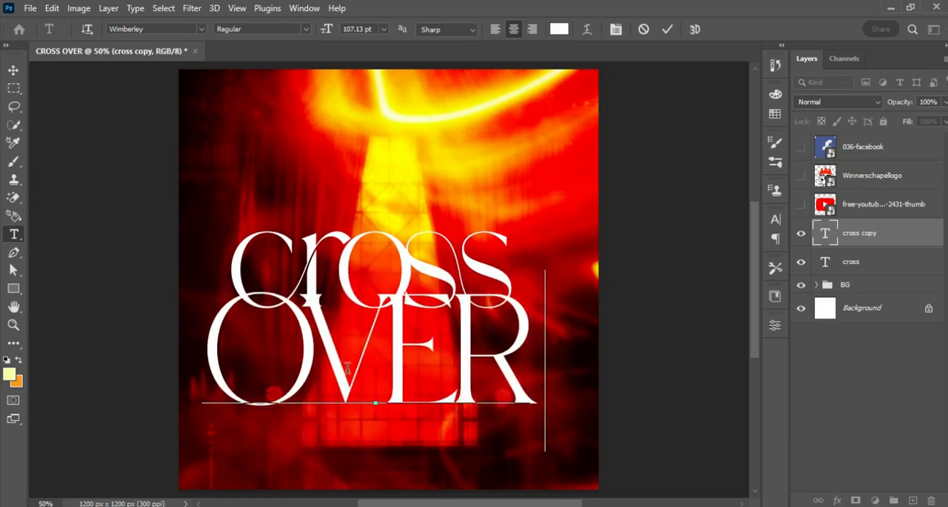
{"action": "type", "text": " SERVI"}
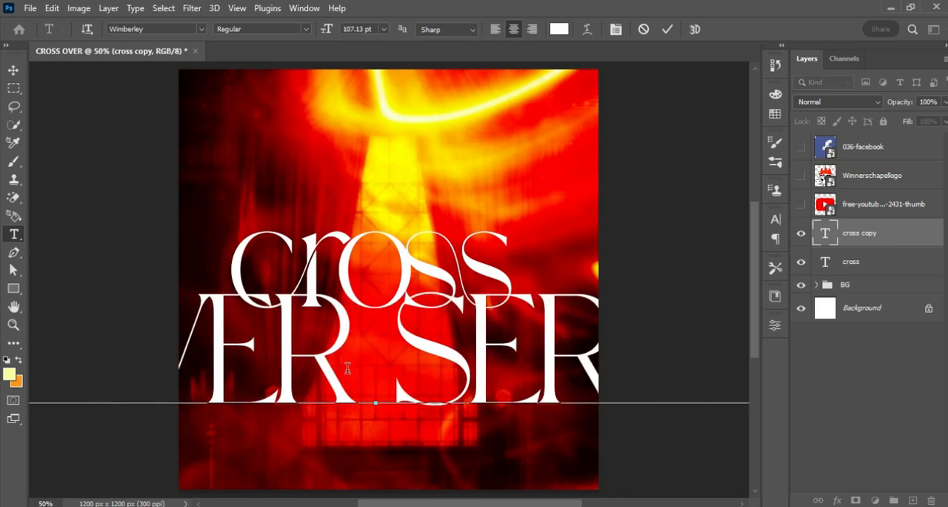
{"action": "type", "text": "CE"}
{"action": "key", "text": "ctrl+Return"}
Shrink the "OVER SERVICE" text to roughly the width of "cross" and move it up close beneath that word.
{"action": "key", "text": "ctrl+t"}
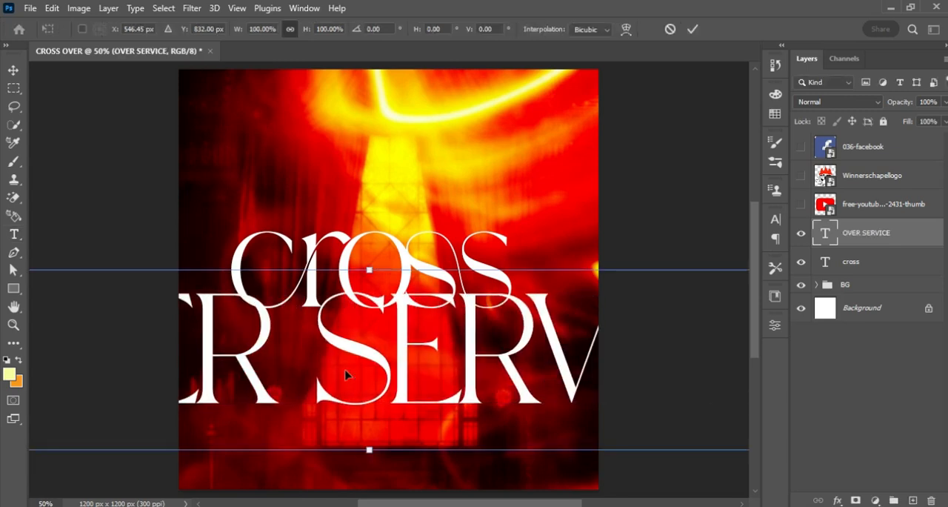
{"action": "left_click_drag", "start_coordinate": [369, 272], "coordinate": [354, 332]}
{"action": "key", "text": "Return"}
{"action": "key", "text": "v"}
{"action": "key", "text": "shift+Up"}
{"action": "key", "text": "shift+Up"}
{"action": "key", "text": "shift+Up"}
{"action": "key", "text": "shift+Up"}
{"action": "key", "text": "shift+Up"}
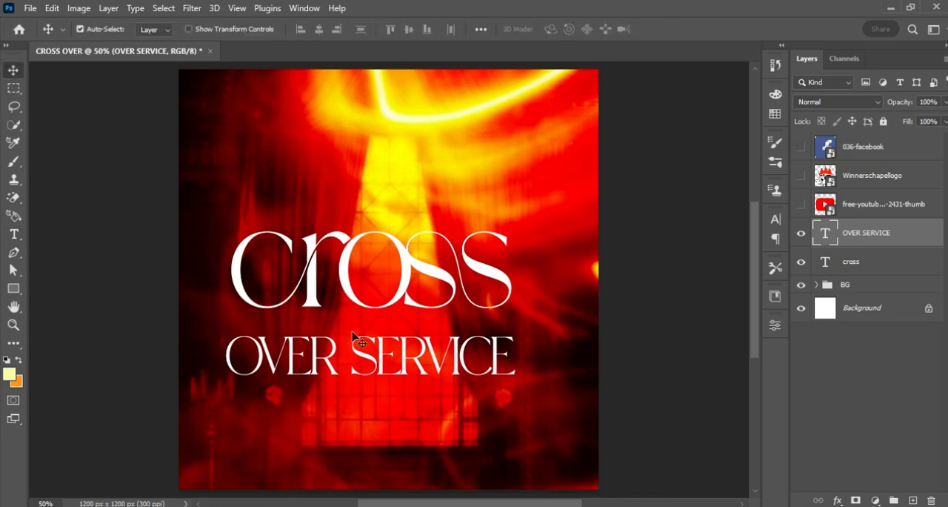
{"action": "key", "text": "shift+Up"}
{"action": "key", "text": "shift+Up"}
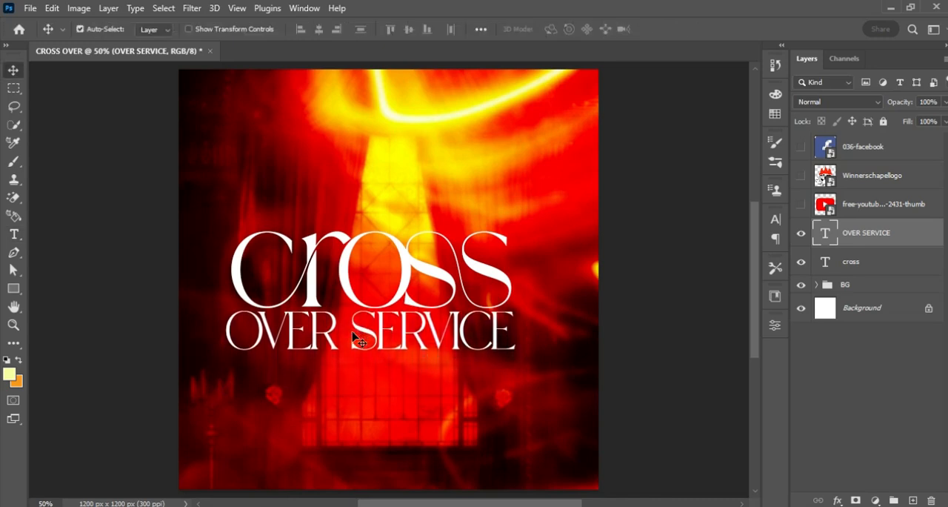
Scale "OVER SERVICE" down slightly to about 36 pt to match the width of "cross", and nudge it down a few pixels.
{"action": "key", "text": "ctrl+t"}
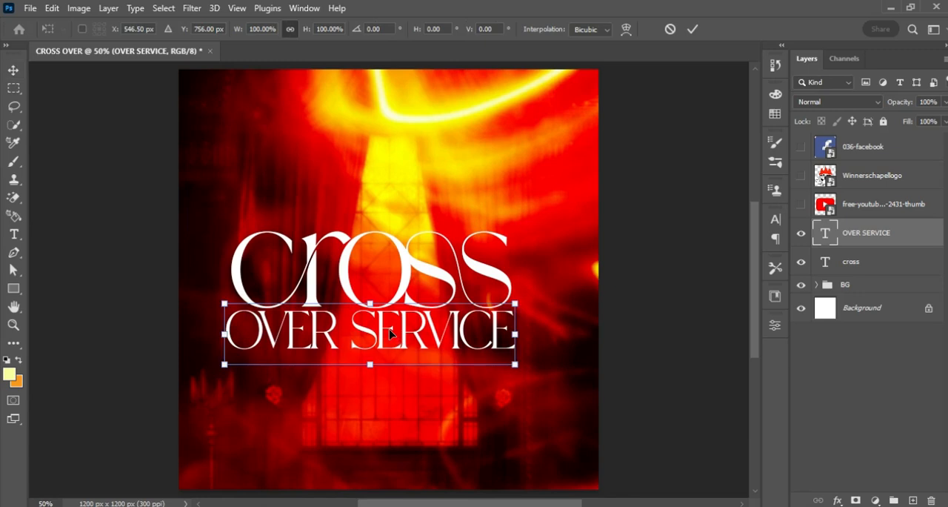
{"action": "left_click_drag", "start_coordinate": [515, 366], "coordinate": [511, 364]}
{"action": "key", "text": "Return"}
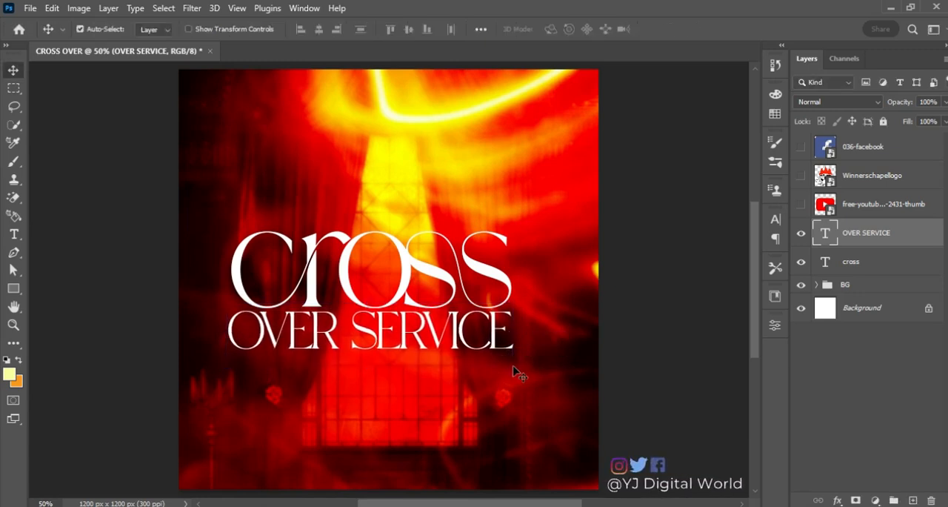
{"action": "key", "text": "Down"}
{"action": "key", "text": "Down"}
{"action": "key", "text": "Down"}
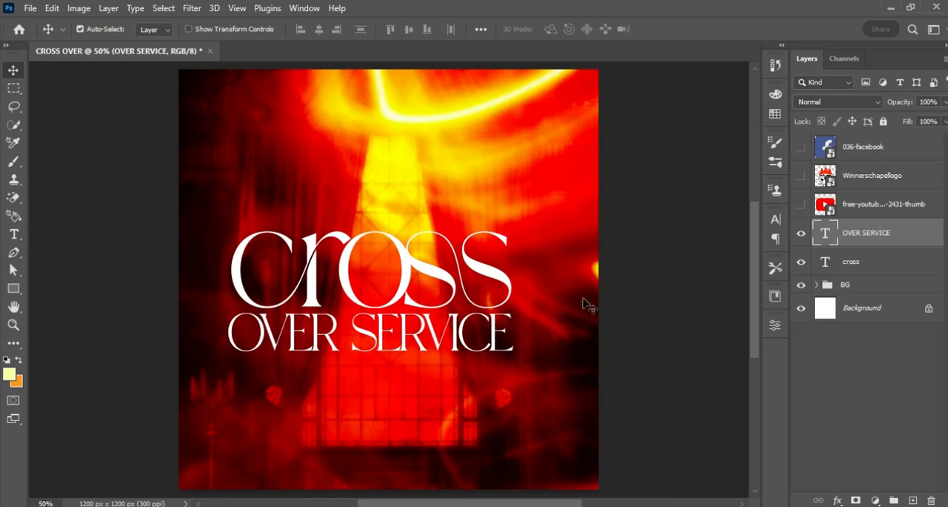
Group the "OVER SERVICE" and "cross" text layers and name the group THEME.
{"action": "key", "text": "alt+bracketleft"}
{"action": "left_click", "coordinate": [898, 234]}
{"action": "left_click", "coordinate": [891, 265], "text": "shift"}
{"action": "key", "text": "ctrl+g"}
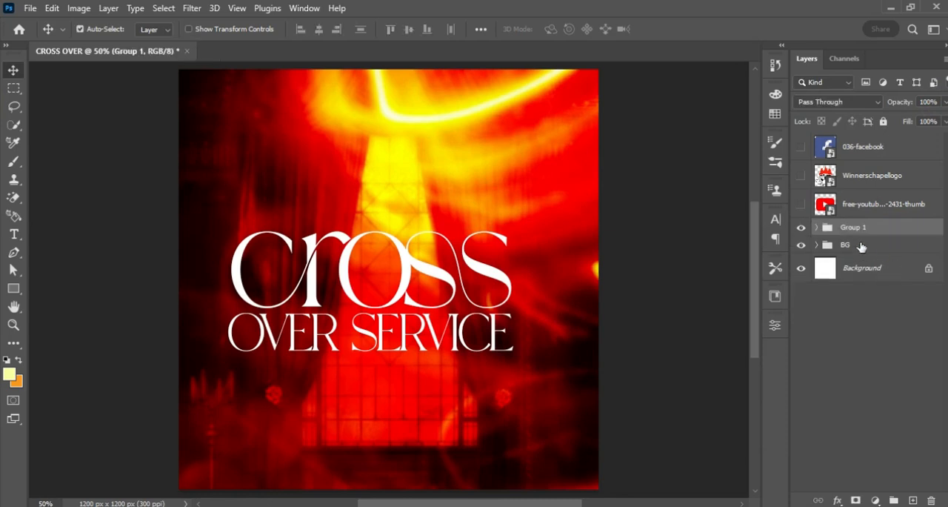
{"action": "double_click", "coordinate": [859, 227]}
{"action": "type", "text": "THEME"}
{"action": "key", "text": "Return"}
Add a 2 px inside Stroke in orange f58e1f at 100% opacity to the THEME group.
{"action": "left_click", "coordinate": [894, 230]}
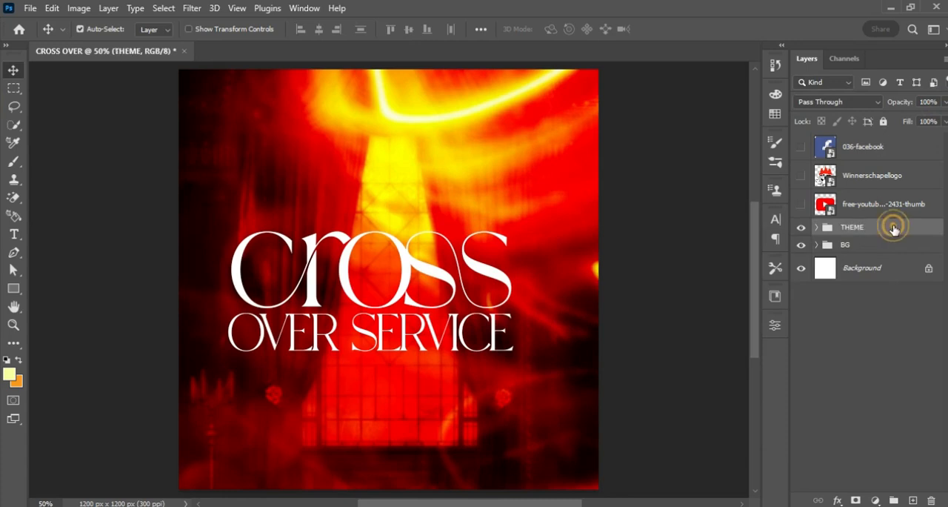
{"action": "double_click", "coordinate": [895, 230]}
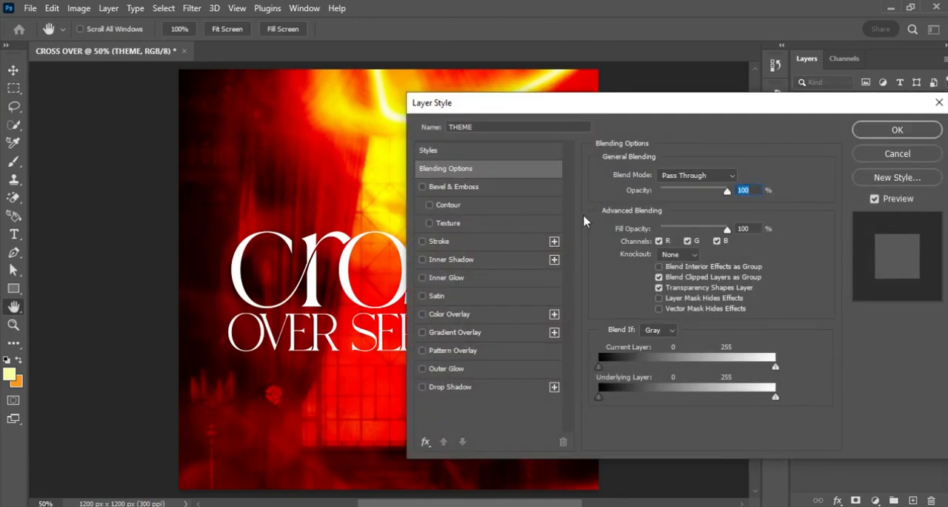
{"action": "left_click", "coordinate": [441, 243]}
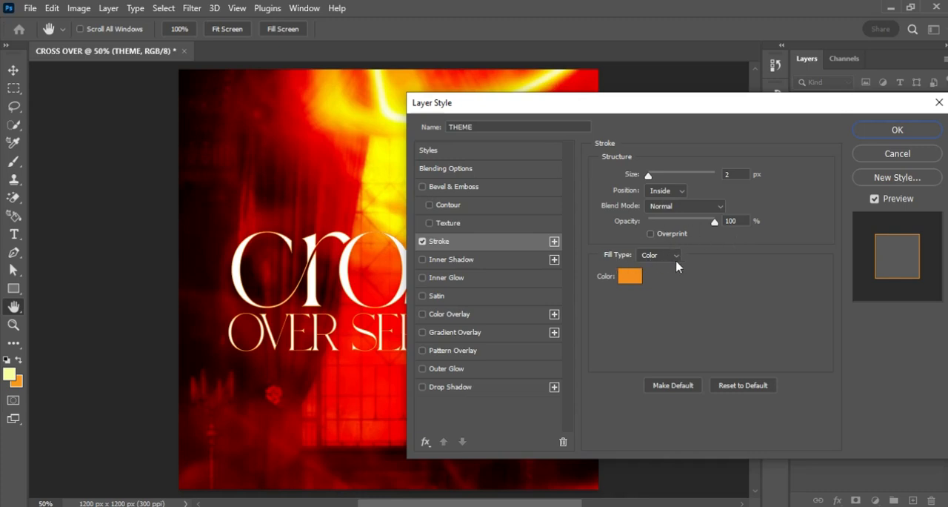
{"action": "left_click", "coordinate": [631, 277]}
{"action": "left_click", "coordinate": [796, 489]}
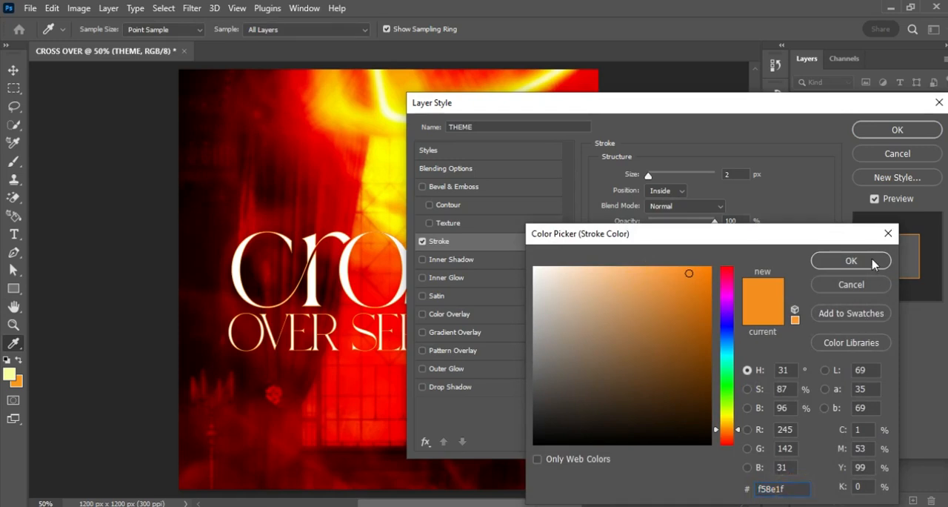
{"action": "left_click", "coordinate": [852, 261]}
Add a black Multiply Drop Shadow to the THEME group with 85% opacity, 90° angle, 14 px distance, 16 px size and Linear contour.
{"action": "left_click", "coordinate": [460, 387]}
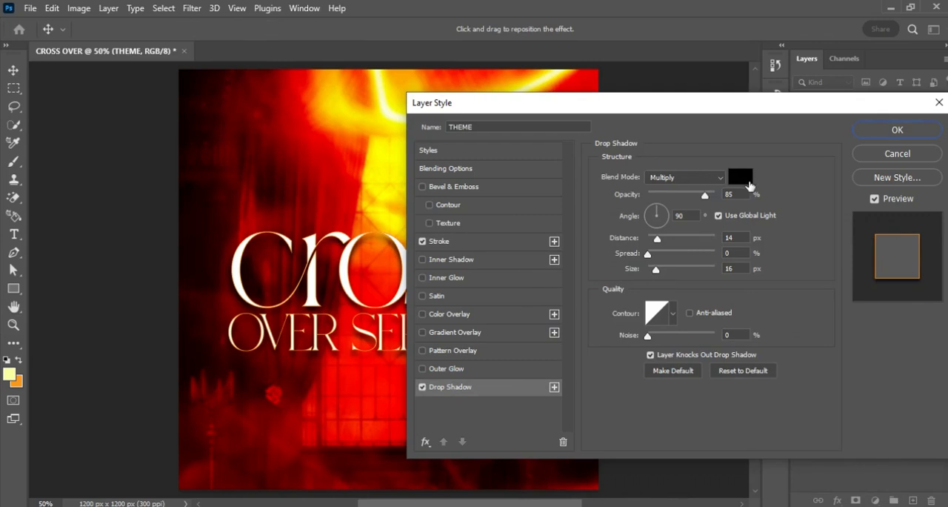
{"action": "left_click", "coordinate": [743, 178]}
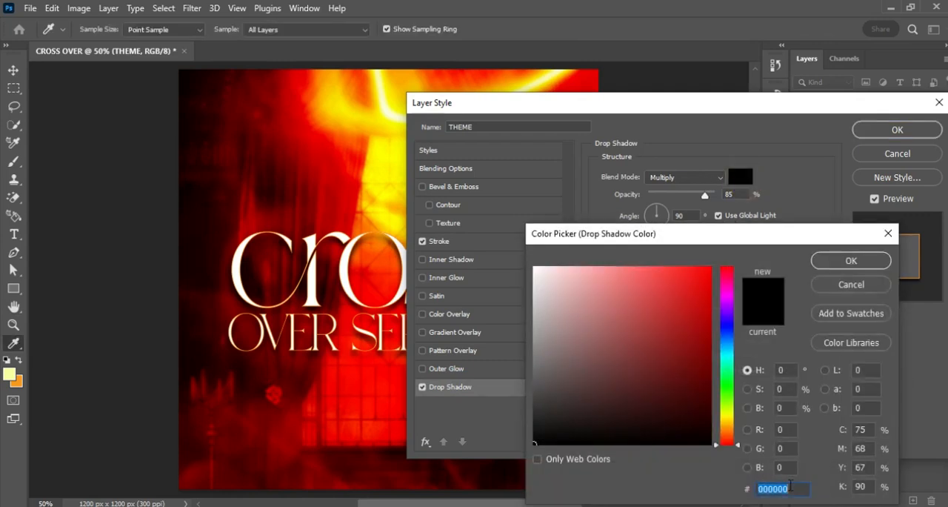
{"action": "left_click", "coordinate": [852, 261]}
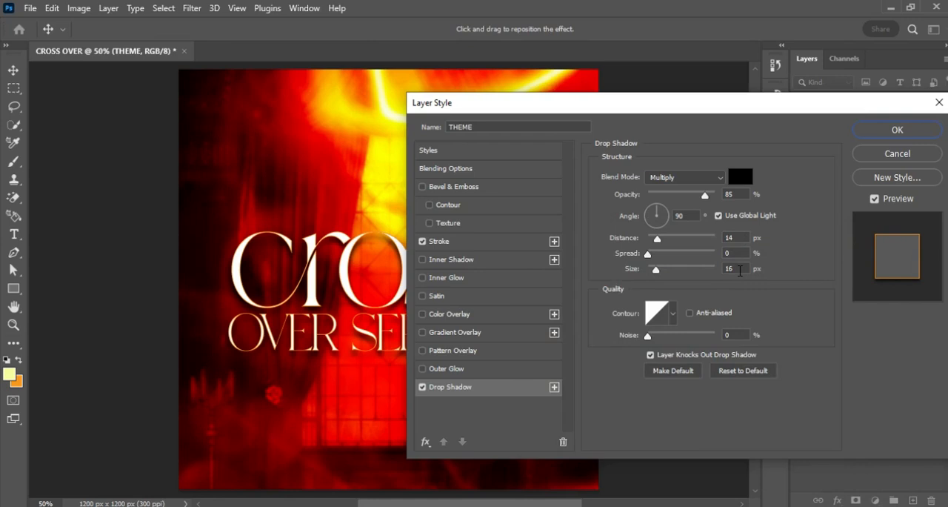
{"action": "left_click", "coordinate": [673, 315]}
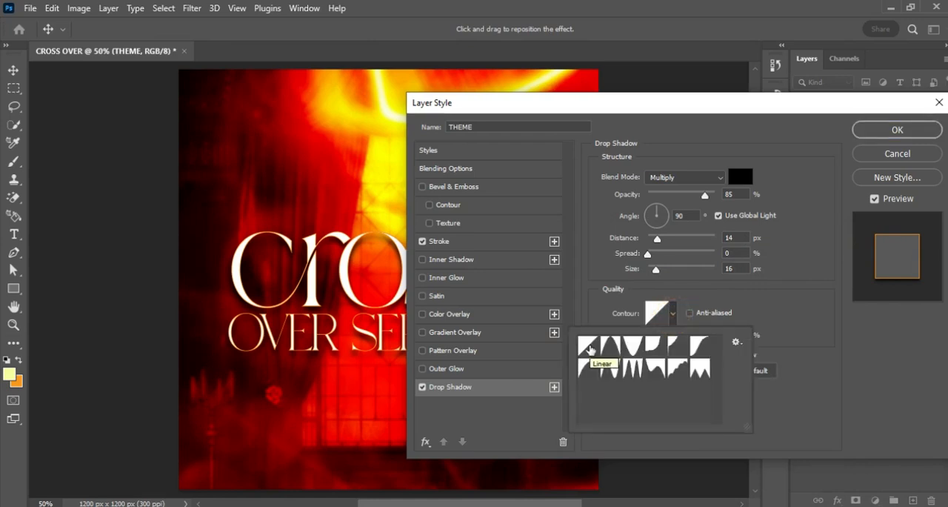
{"action": "left_click", "coordinate": [776, 312]}
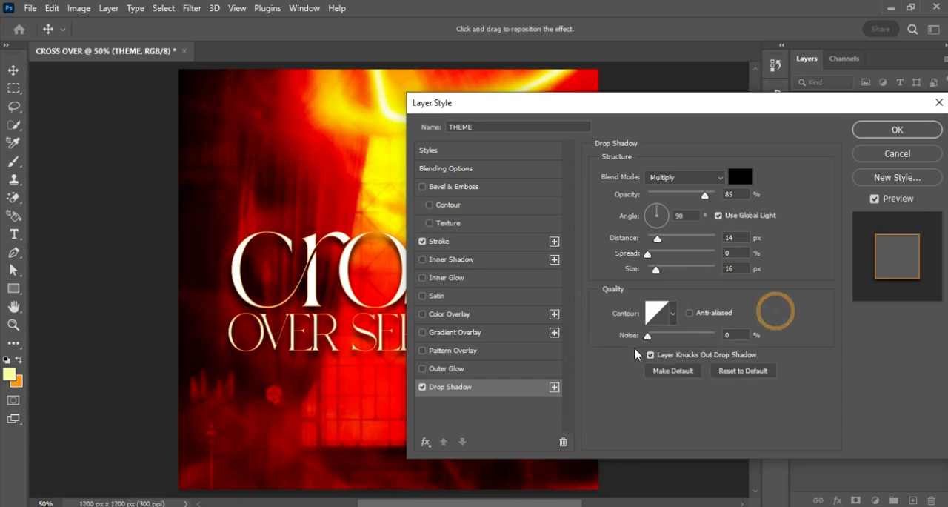
{"action": "left_click", "coordinate": [906, 131]}
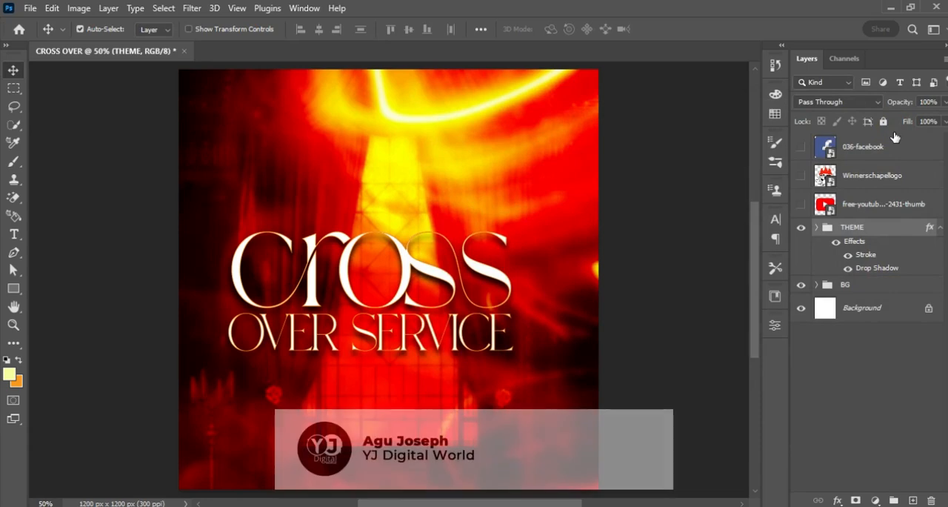
{"action": "left_click", "coordinate": [941, 228]}
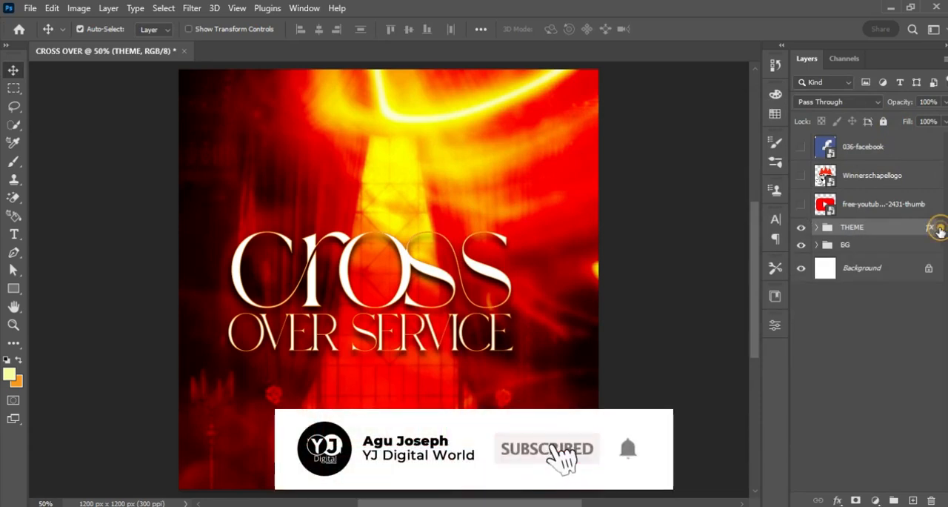
Recolor both text layers in the THEME group with the pale yellow fafda3 swatch from the CROSS OVER swatch group.
{"action": "left_click", "coordinate": [817, 228]}
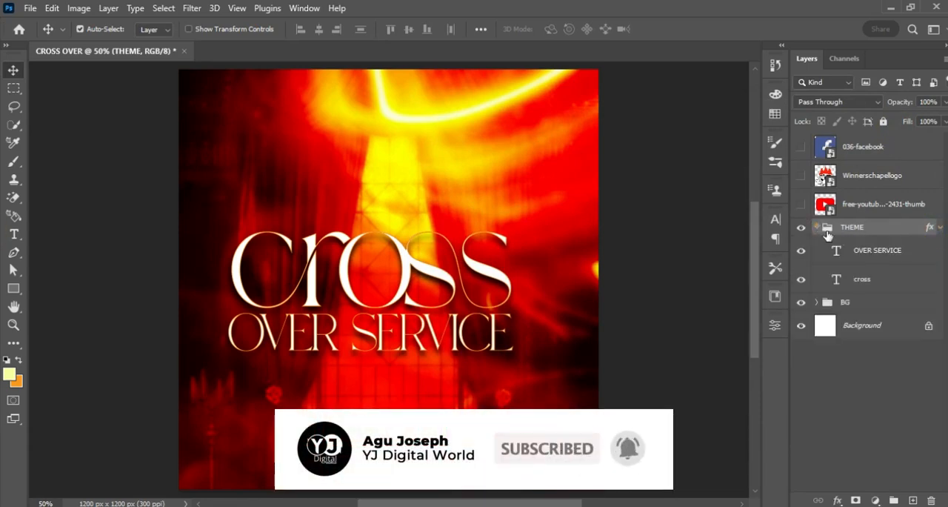
{"action": "left_click", "coordinate": [878, 259]}
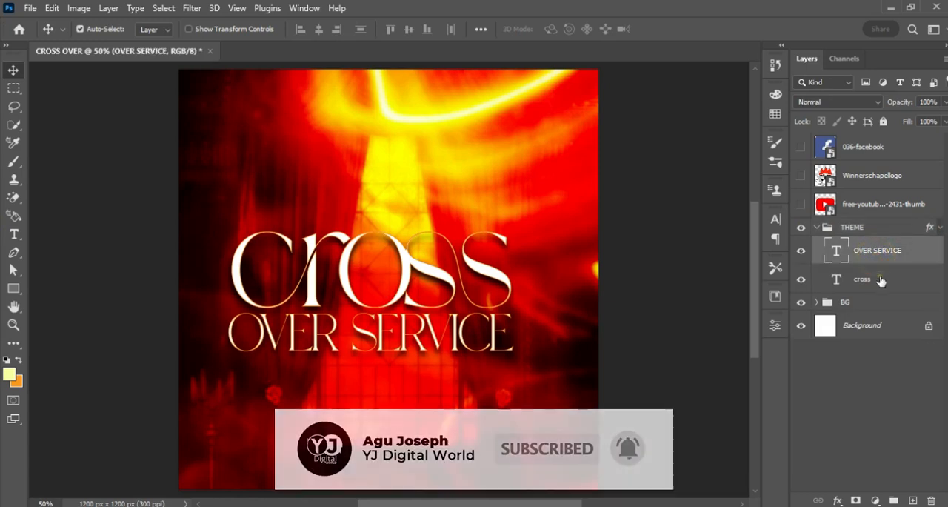
{"action": "left_click", "coordinate": [885, 279], "text": "shift"}
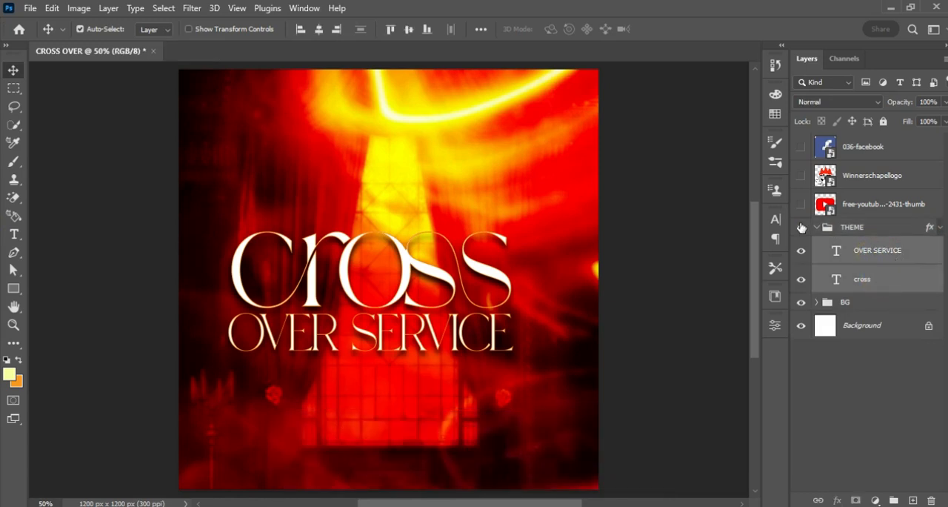
{"action": "left_click", "coordinate": [775, 116]}
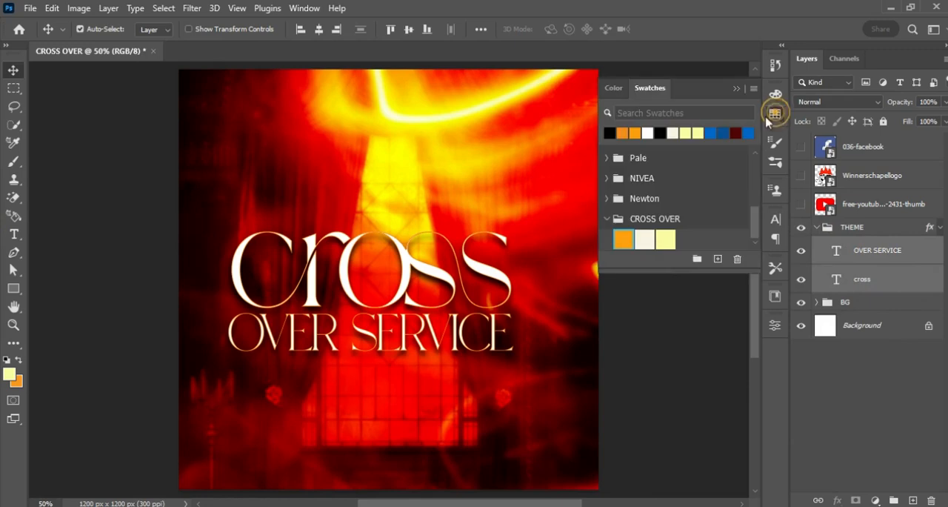
{"action": "left_click", "coordinate": [775, 220]}
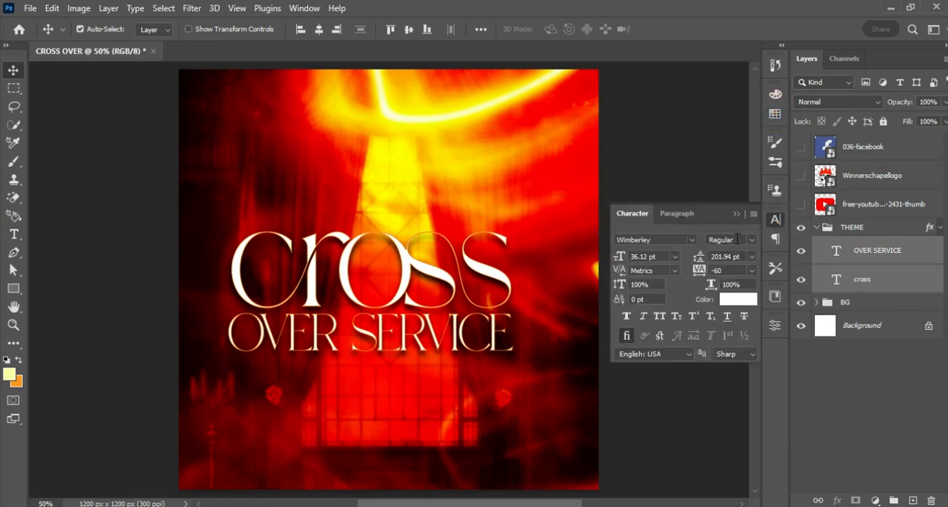
{"action": "left_click", "coordinate": [741, 299]}
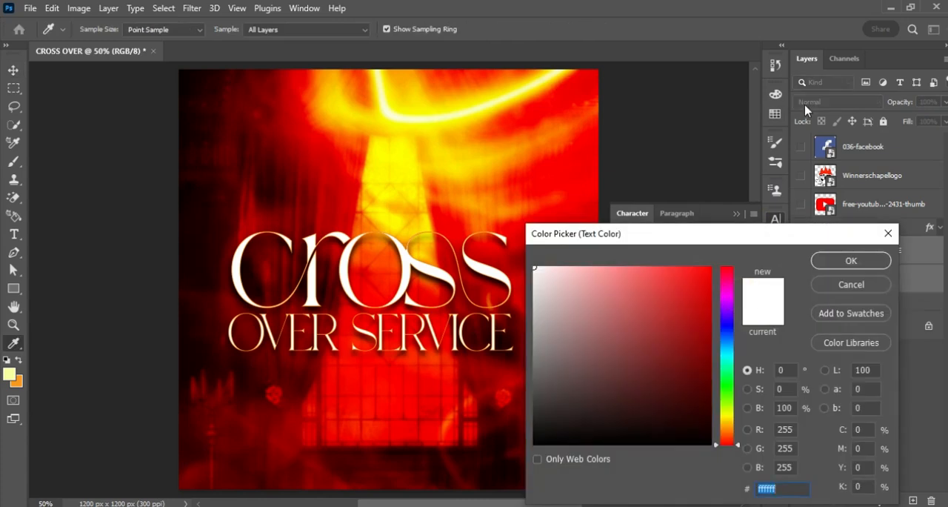
{"action": "left_click", "coordinate": [775, 113]}
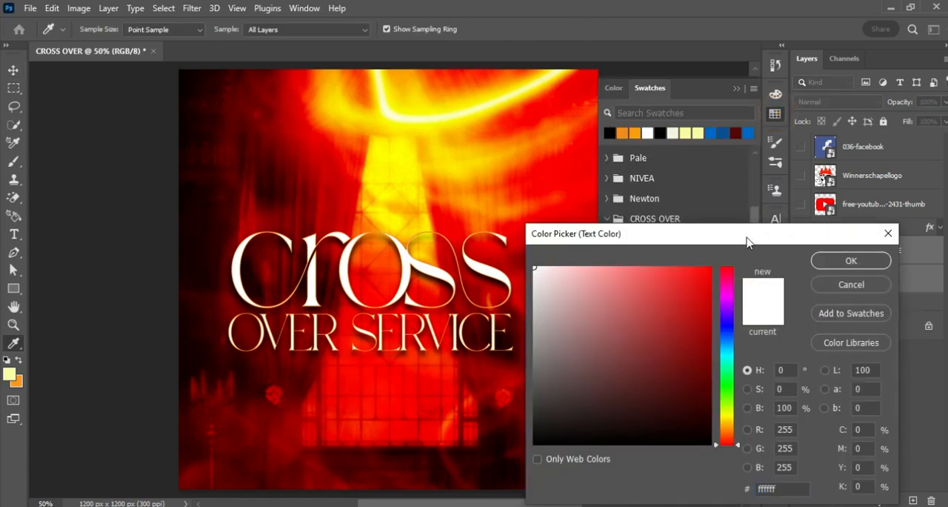
{"action": "left_click_drag", "start_coordinate": [747, 236], "coordinate": [729, 295]}
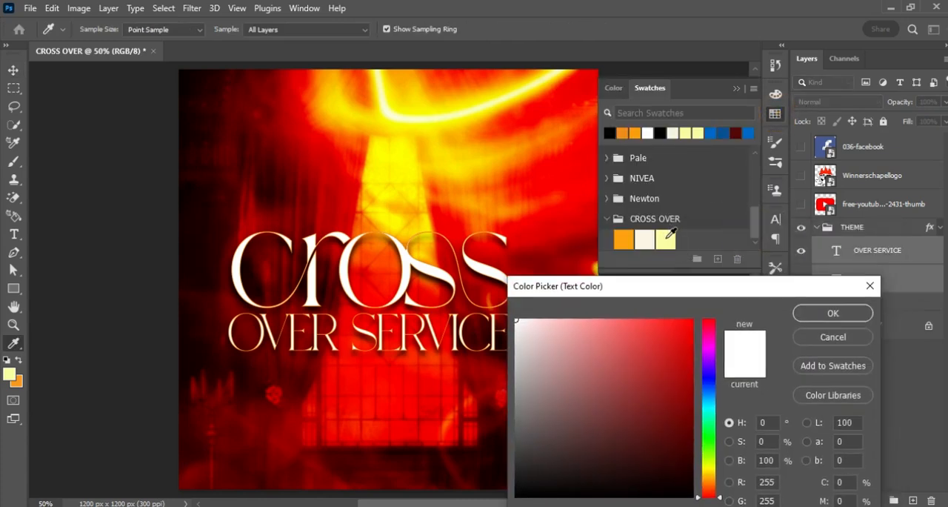
{"action": "left_click", "coordinate": [665, 240]}
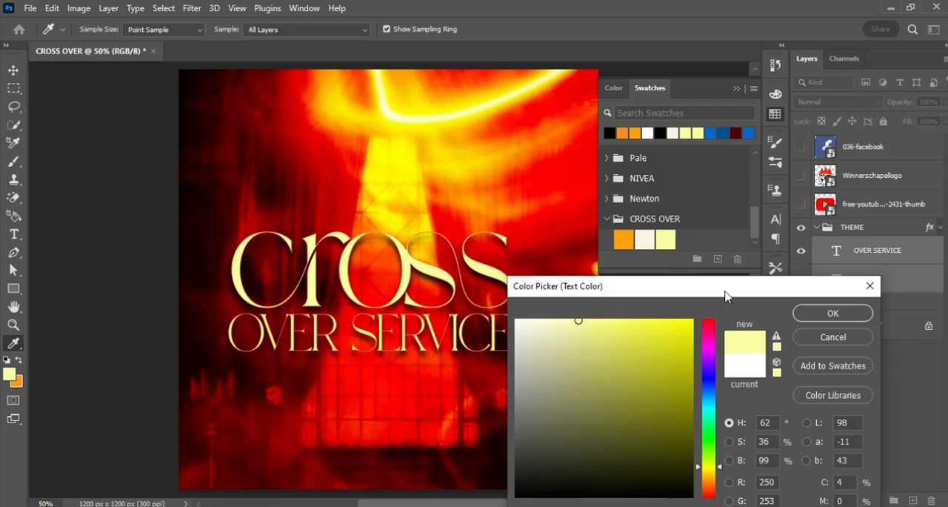
{"action": "left_click_drag", "start_coordinate": [727, 292], "coordinate": [726, 218]}
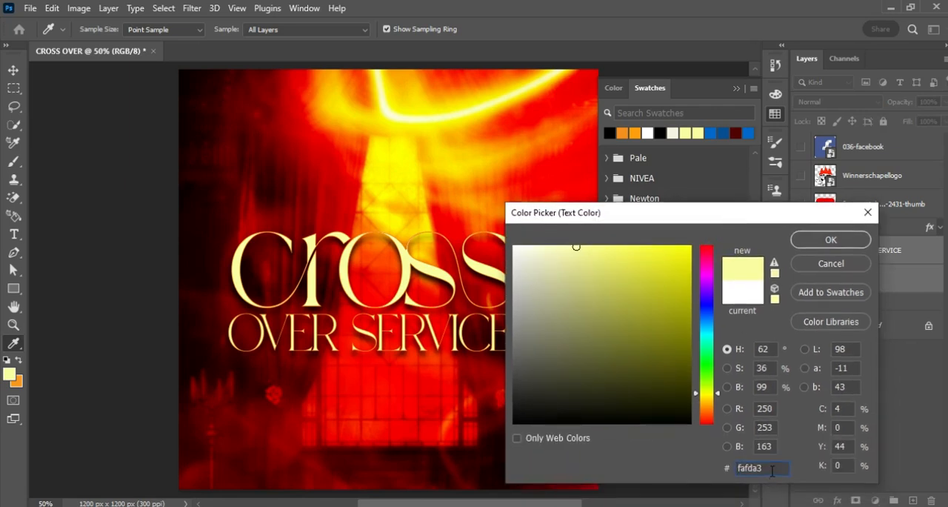
{"action": "left_click", "coordinate": [831, 240]}
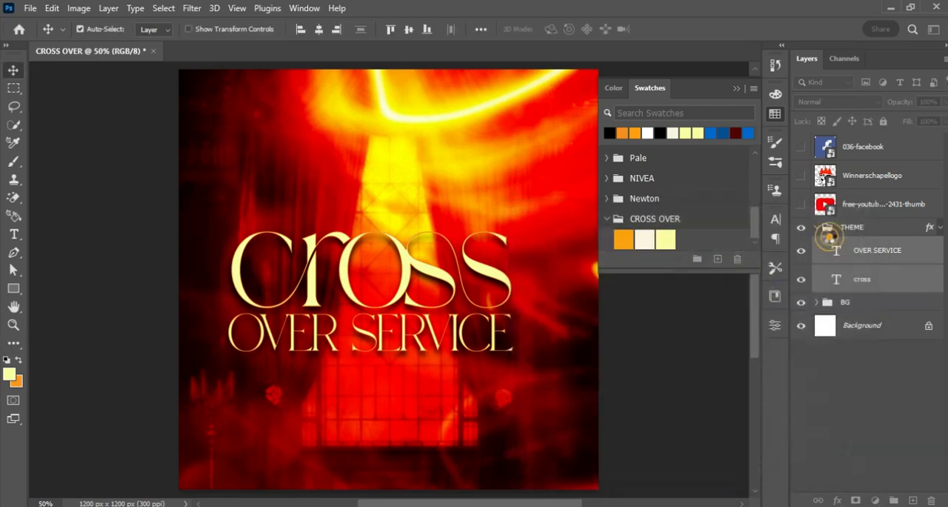
Collapse the THEME group and copy the line "redeemed to flourish in hard times [Ps 37:10-19]" from the Notepad notes.
{"action": "left_click", "coordinate": [738, 89]}
{"action": "left_click", "coordinate": [817, 228]}
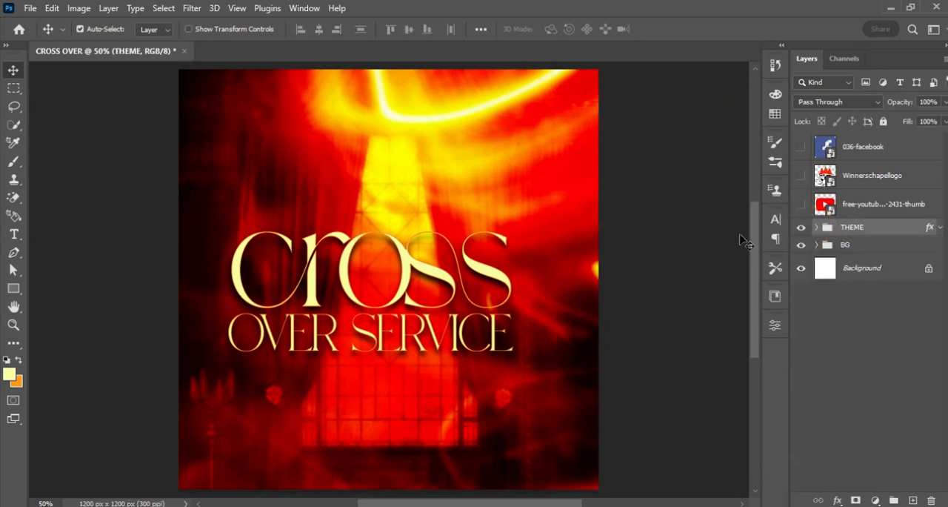
{"action": "left_click", "coordinate": [621, 505]}
{"action": "left_click_drag", "start_coordinate": [635, 206], "coordinate": [870, 208]}
{"action": "key", "text": "ctrl+c"}
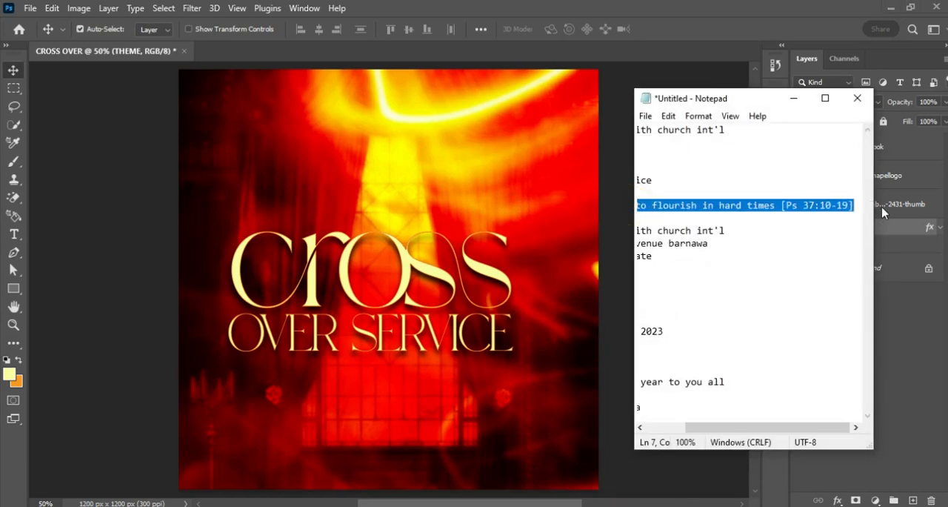
{"action": "left_click", "coordinate": [794, 98]}
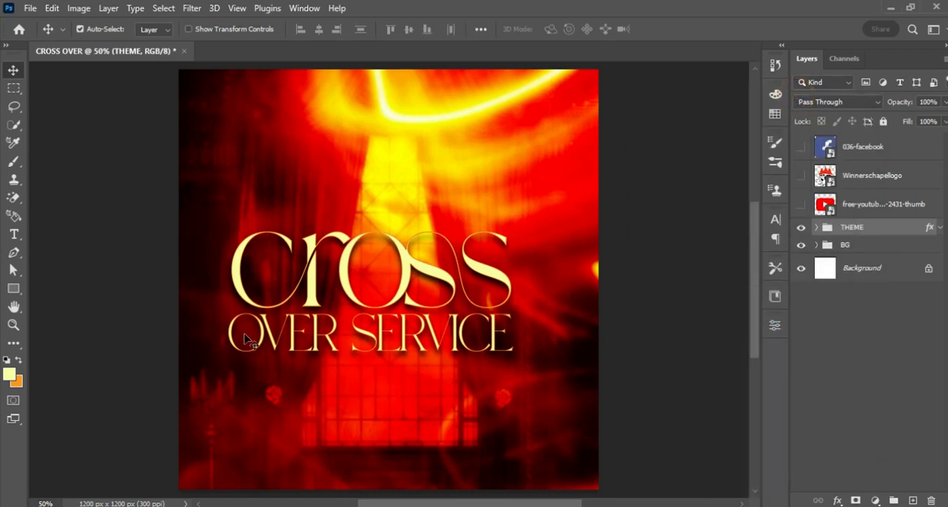
Paste the copied tagline as a new text layer below "OVER SERVICE" and scale it down to about 7.47 pt.
{"action": "left_click", "coordinate": [13, 234]}
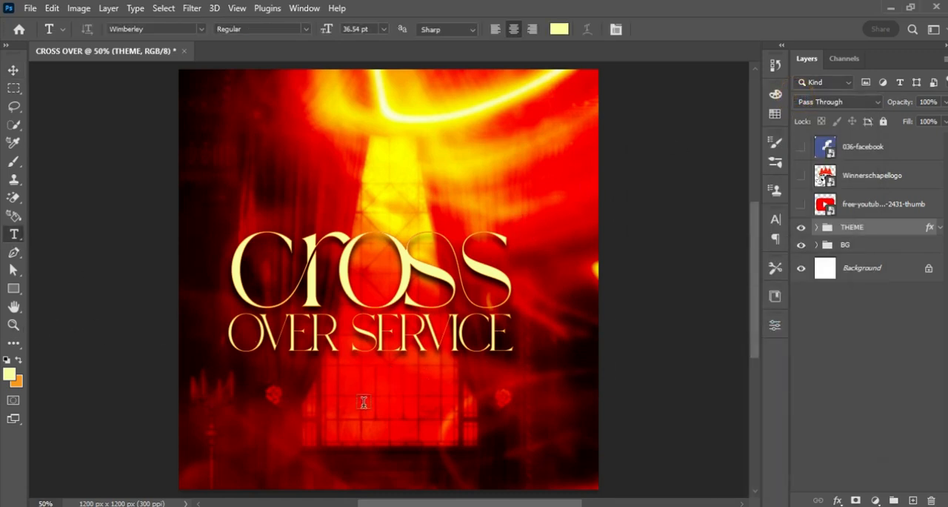
{"action": "left_click", "coordinate": [402, 387]}
{"action": "key", "text": "ctrl+v"}
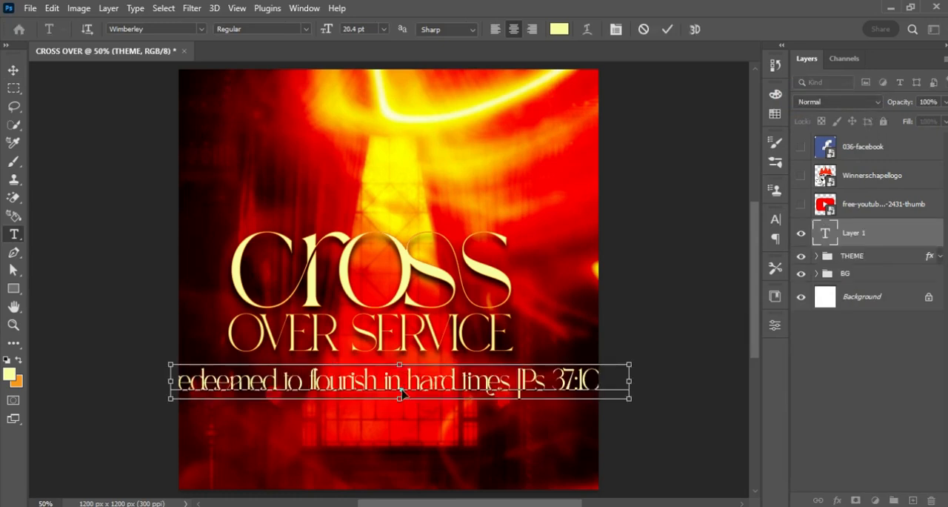
{"action": "key", "text": "ctrl+Return"}
{"action": "key", "text": "ctrl+t"}
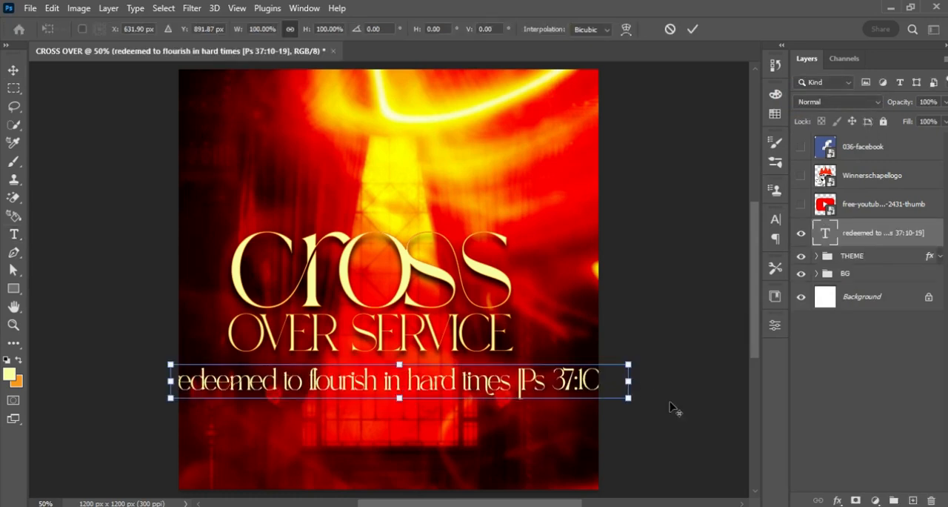
{"action": "left_click_drag", "start_coordinate": [628, 398], "coordinate": [478, 406]}
{"action": "key", "text": "Return"}
Set the tagline's font to Cyntho Next Regular.
{"action": "key", "text": "t"}
{"action": "left_click", "coordinate": [147, 28]}
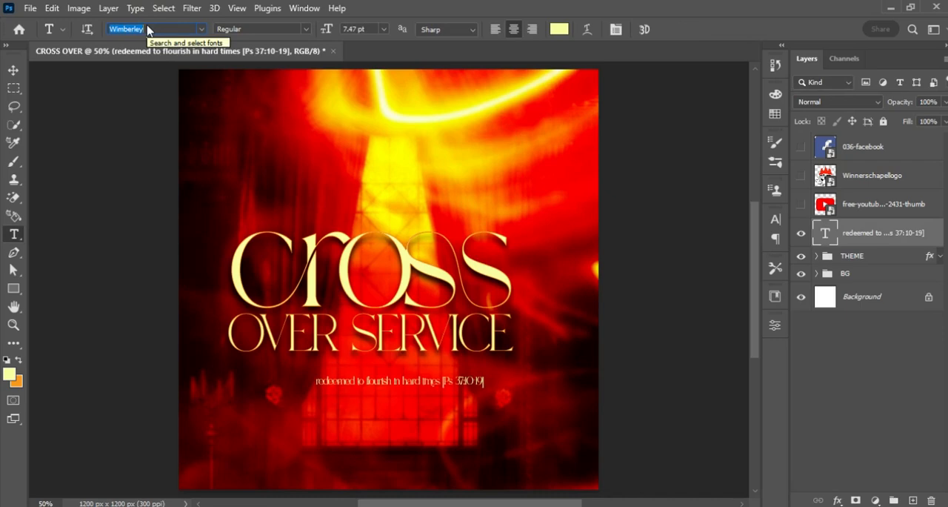
{"action": "type", "text": "SYN"}
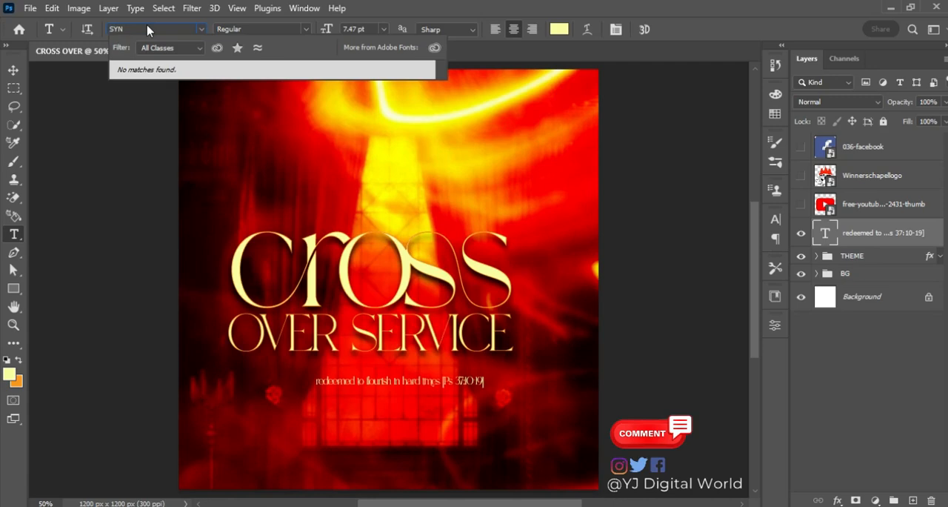
{"action": "key", "text": "BackSpace"}
{"action": "key", "text": "BackSpace"}
{"action": "key", "text": "BackSpace"}
{"action": "type", "text": "CY"}
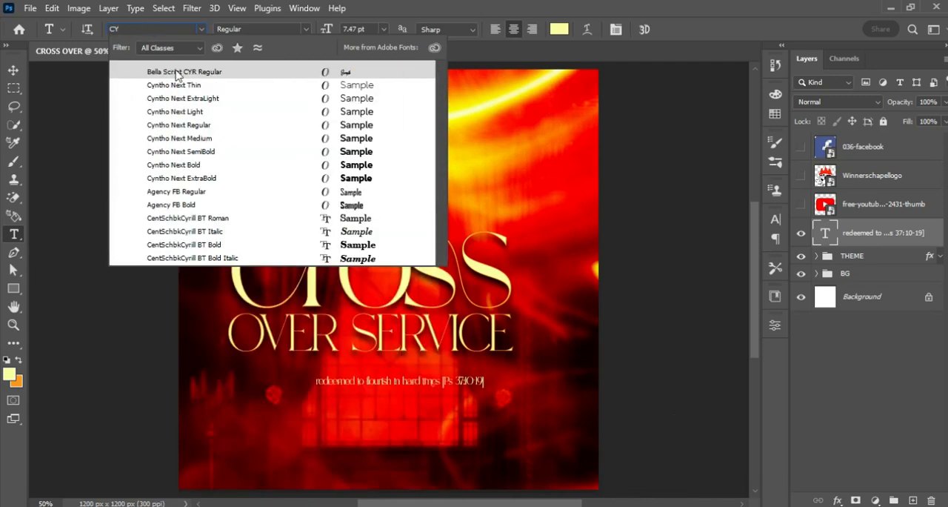
{"action": "left_click", "coordinate": [210, 125]}
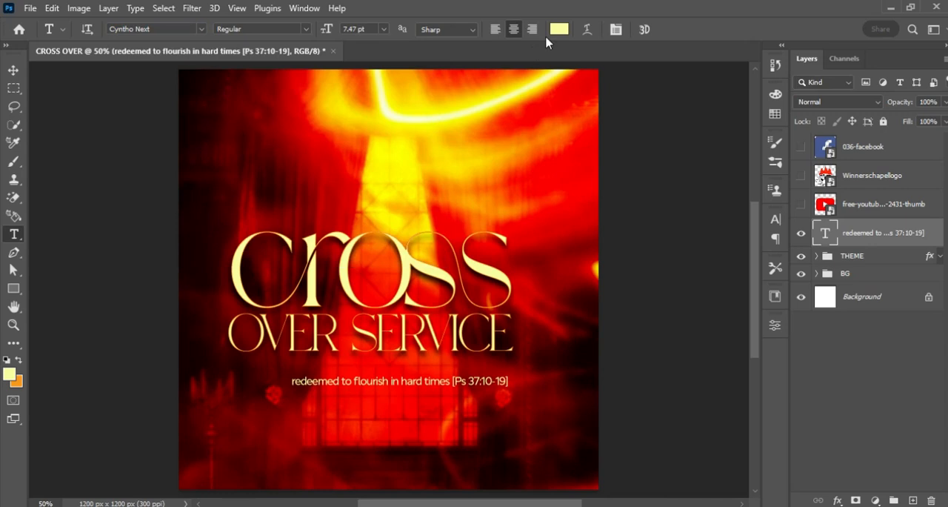
Change the whole tagline's text color to white ffffff.
{"action": "left_click", "coordinate": [559, 29]}
{"action": "left_click_drag", "start_coordinate": [537, 256], "coordinate": [514, 246]}
{"action": "left_click", "coordinate": [831, 240]}
Color the "[Ps 37:10-19]" part of the tagline orange f8981d and set it to Bold.
{"action": "left_click_drag", "start_coordinate": [453, 381], "coordinate": [561, 384]}
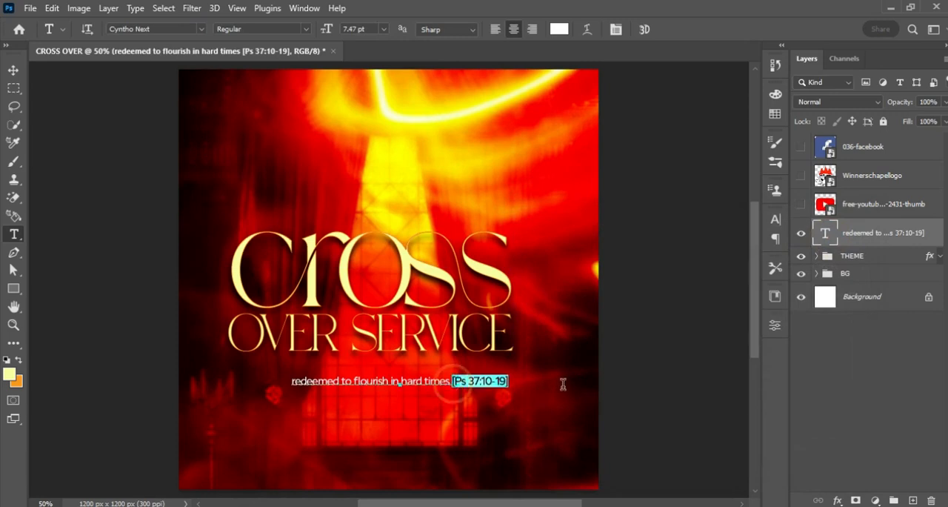
{"action": "left_click", "coordinate": [557, 29]}
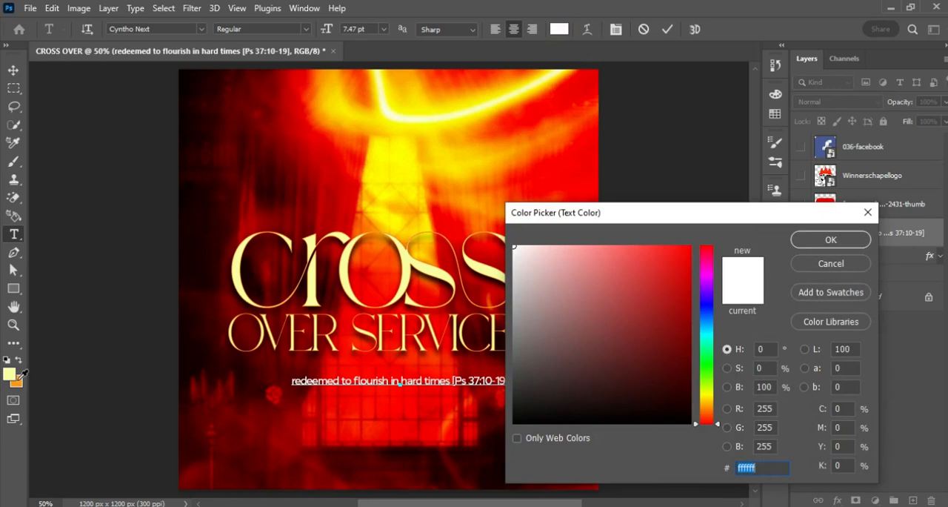
{"action": "type", "text": "f8981d"}
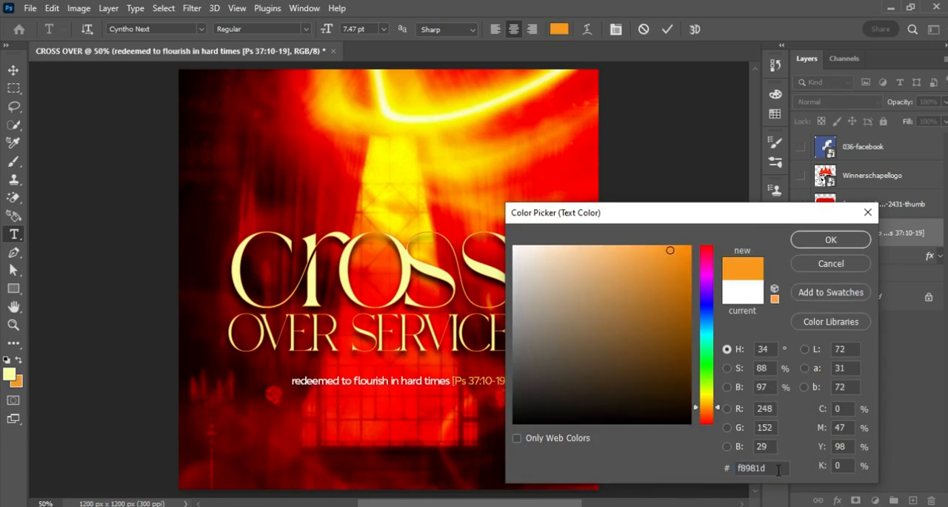
{"action": "left_click", "coordinate": [830, 238]}
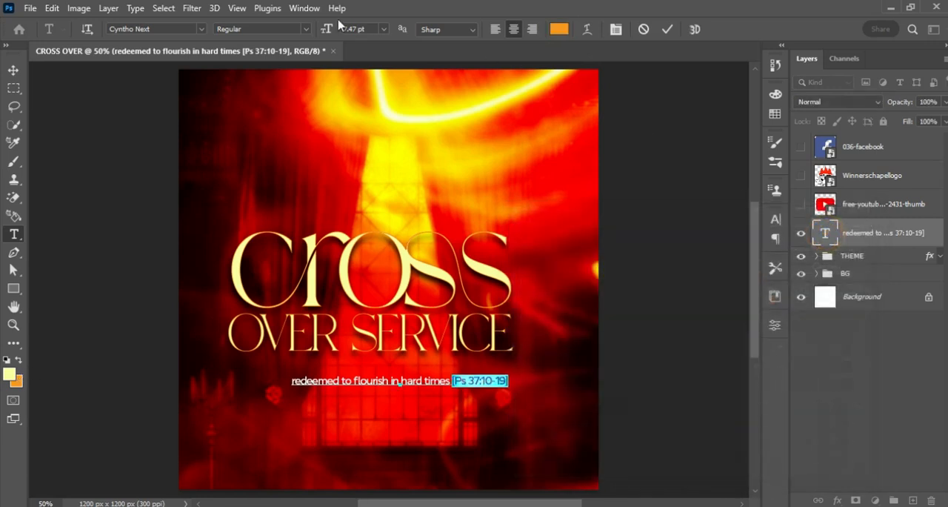
{"action": "left_click", "coordinate": [306, 29]}
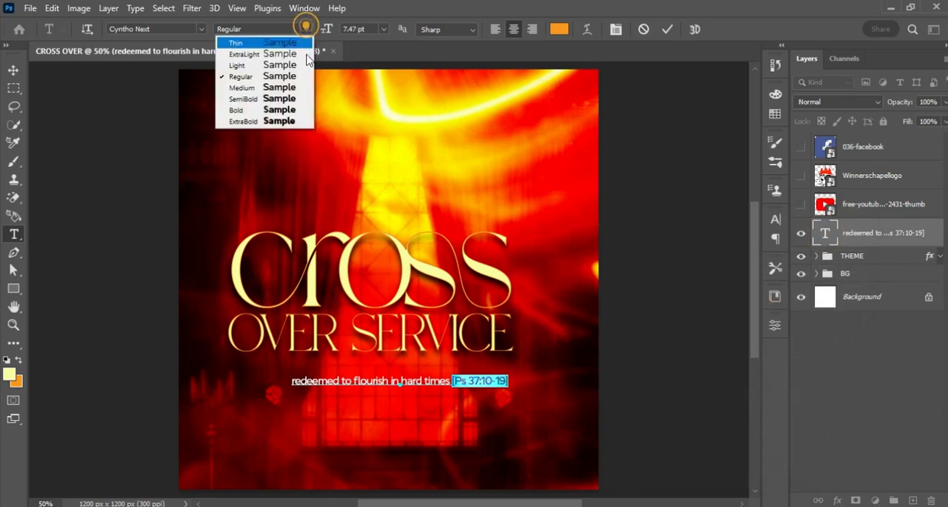
{"action": "left_click", "coordinate": [297, 110]}
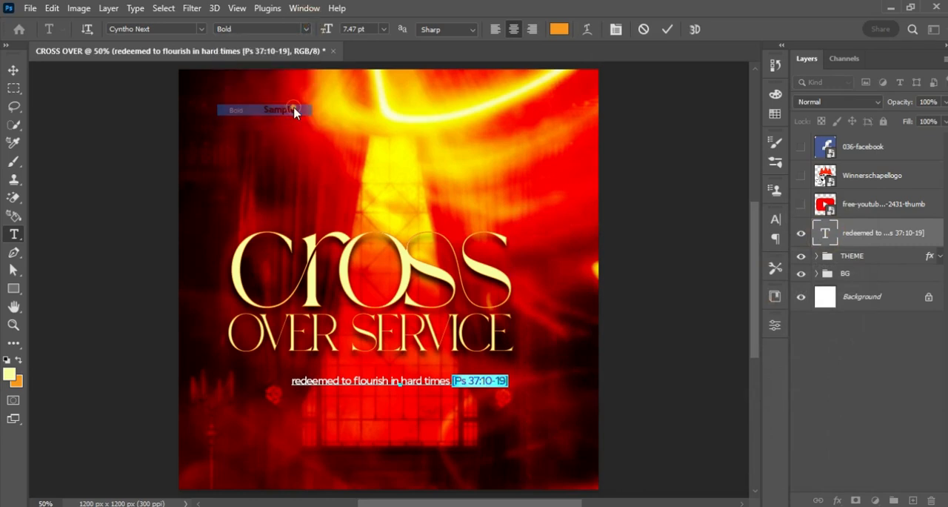
{"action": "left_click", "coordinate": [668, 28]}
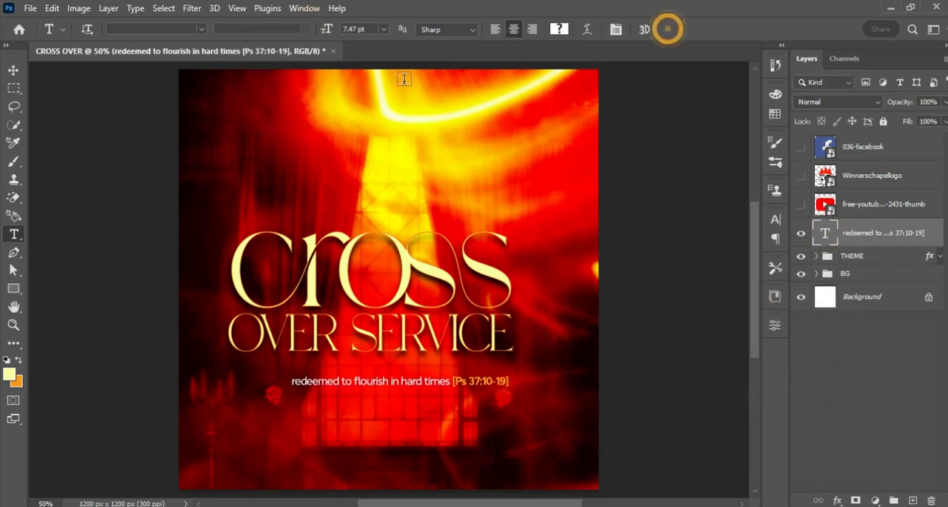
Capitalize the first letter of the tagline so it begins with "Redeemed".
{"action": "left_click", "coordinate": [291, 380]}
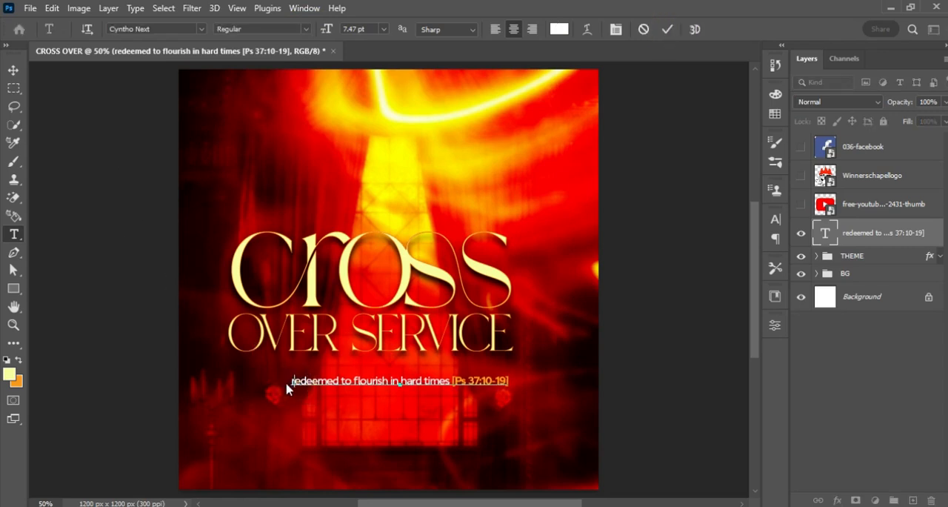
{"action": "key", "text": "ctrl+Return"}
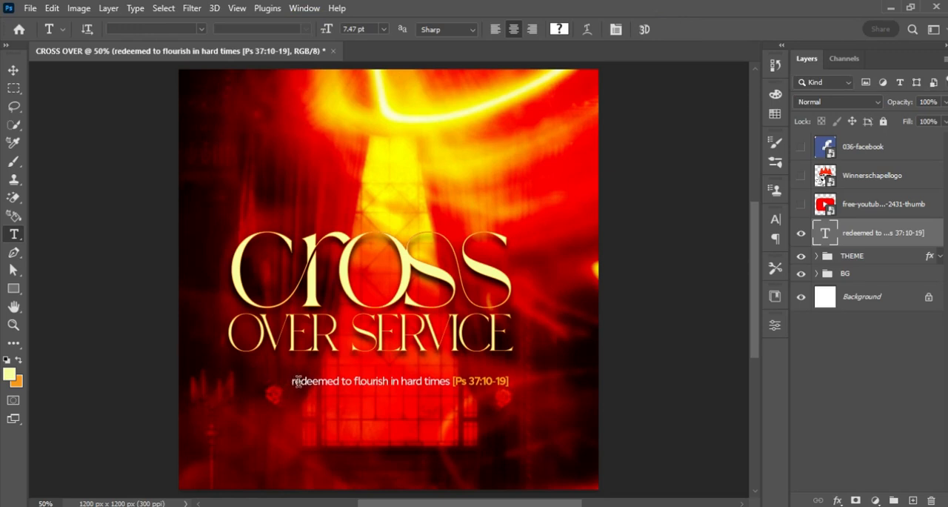
{"action": "left_click_drag", "start_coordinate": [297, 382], "coordinate": [283, 383]}
{"action": "type", "text": "R"}
{"action": "key", "text": "ctrl+Return"}
Move the tagline up directly beneath "OVER SERVICE", lining its end up with the title's right edge.
{"action": "left_click", "coordinate": [13, 69]}
{"action": "key", "text": "ctrl+t"}
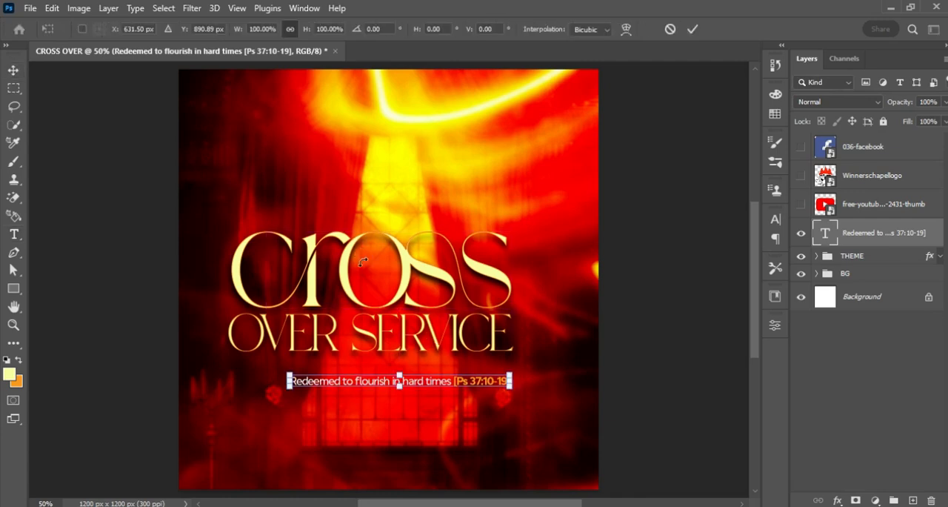
{"action": "left_click_drag", "start_coordinate": [472, 383], "coordinate": [478, 364]}
{"action": "key", "text": "Return"}
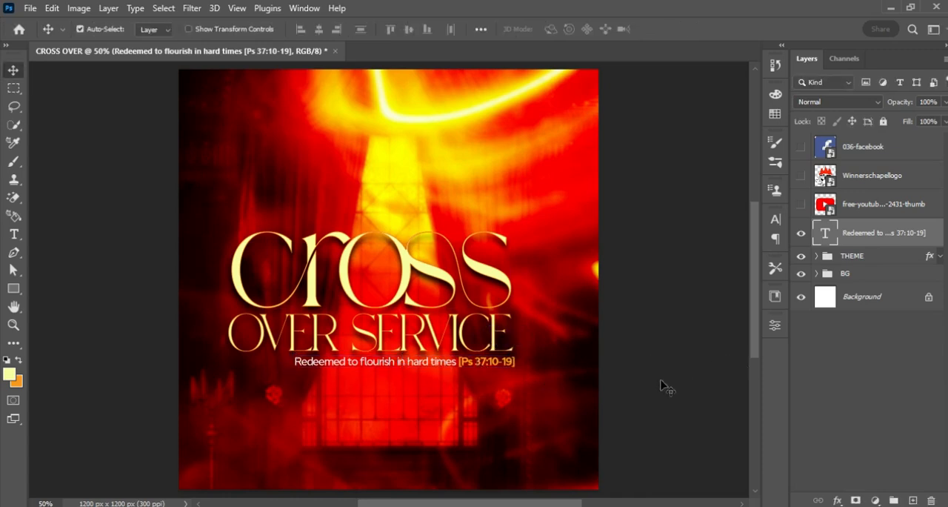
Copy the three-line block with the church name and address from the Notepad notes.
{"action": "key", "text": "alt+Tab"}
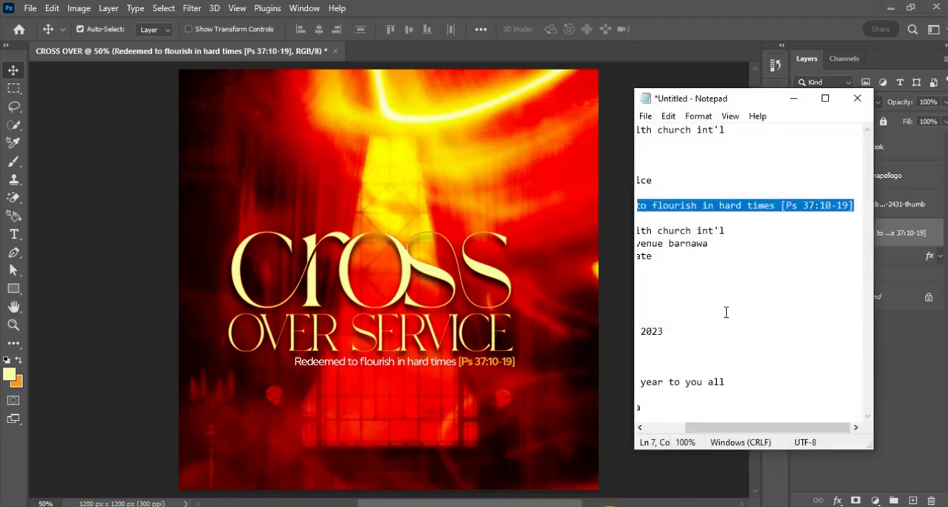
{"action": "left_click_drag", "start_coordinate": [738, 427], "coordinate": [696, 428]}
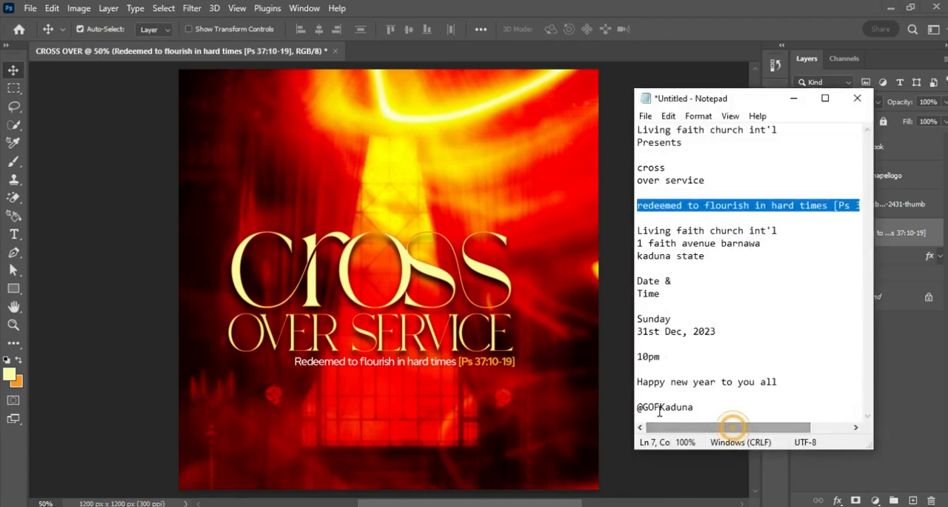
{"action": "left_click_drag", "start_coordinate": [637, 228], "coordinate": [734, 260]}
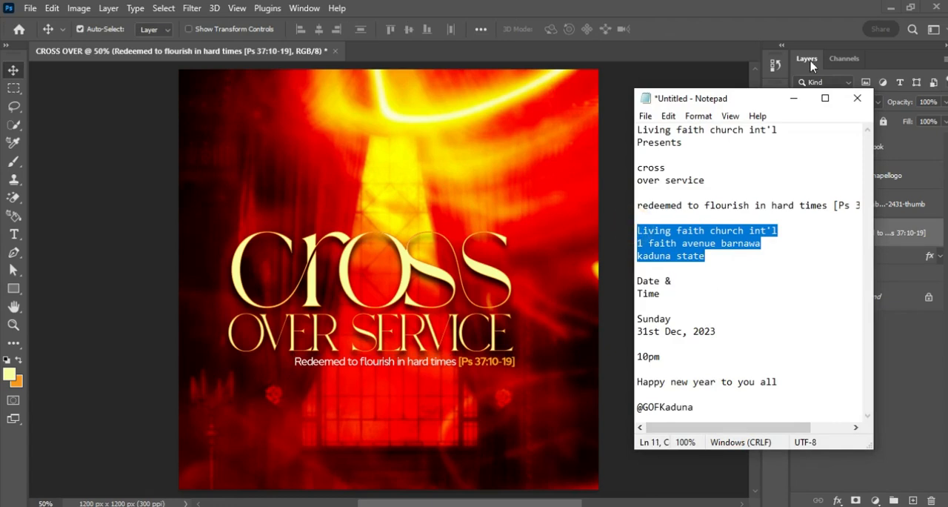
{"action": "left_click", "coordinate": [794, 98]}
Paste the church name and address as a new text layer, scale it to about 11.7 pt and place it below the tagline.
{"action": "key", "text": "t"}
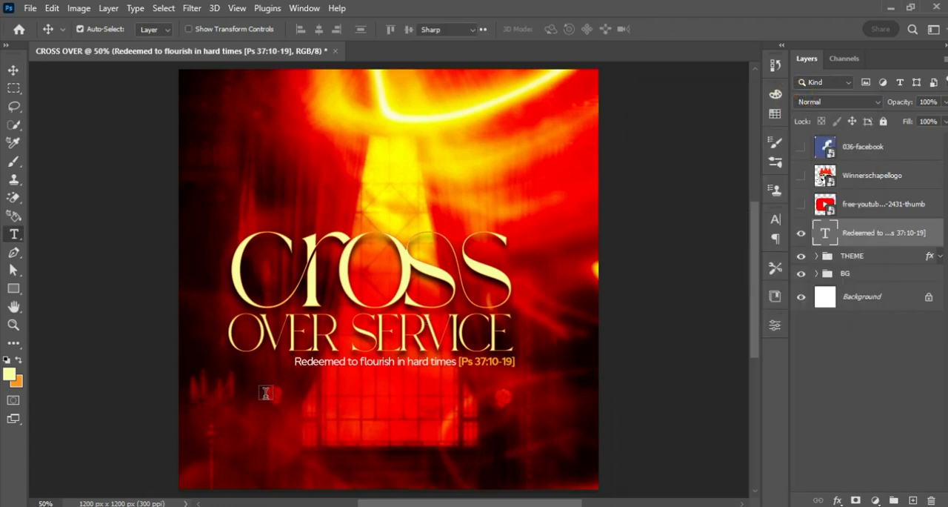
{"action": "left_click", "coordinate": [258, 396]}
{"action": "key", "text": "ctrl+v"}
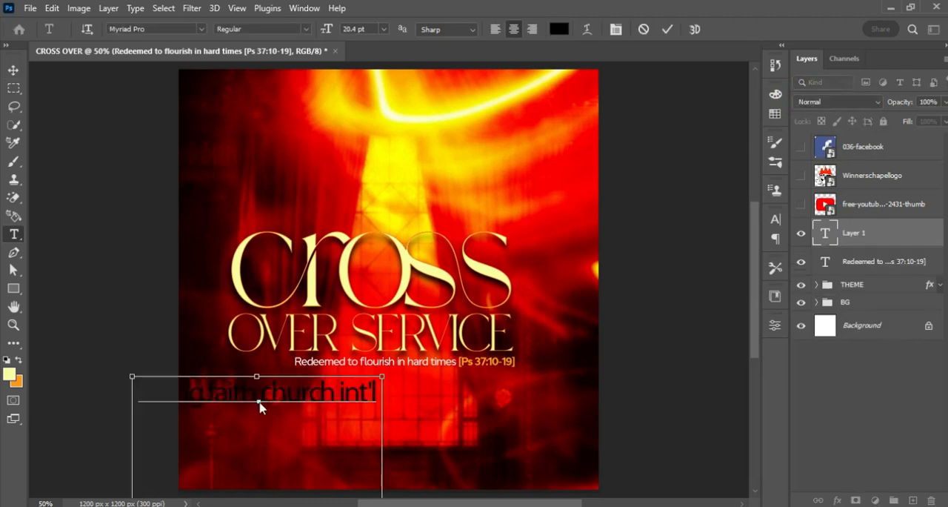
{"action": "key", "text": "ctrl+Return"}
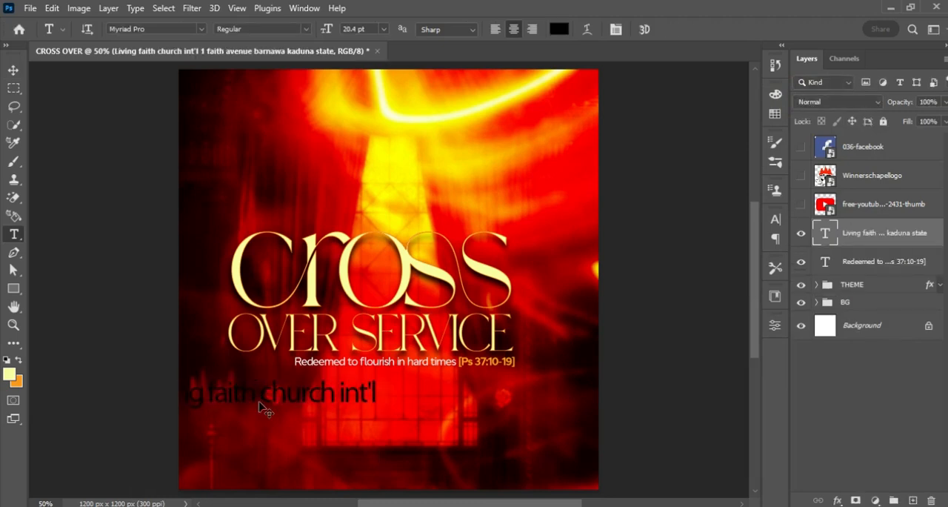
{"action": "key", "text": "ctrl+t"}
{"action": "left_click_drag", "start_coordinate": [381, 375], "coordinate": [288, 424]}
{"action": "left_click_drag", "start_coordinate": [282, 463], "coordinate": [331, 390]}
{"action": "key", "text": "Return"}
Change the church address text's color to white ffffff.
{"action": "key", "text": "t"}
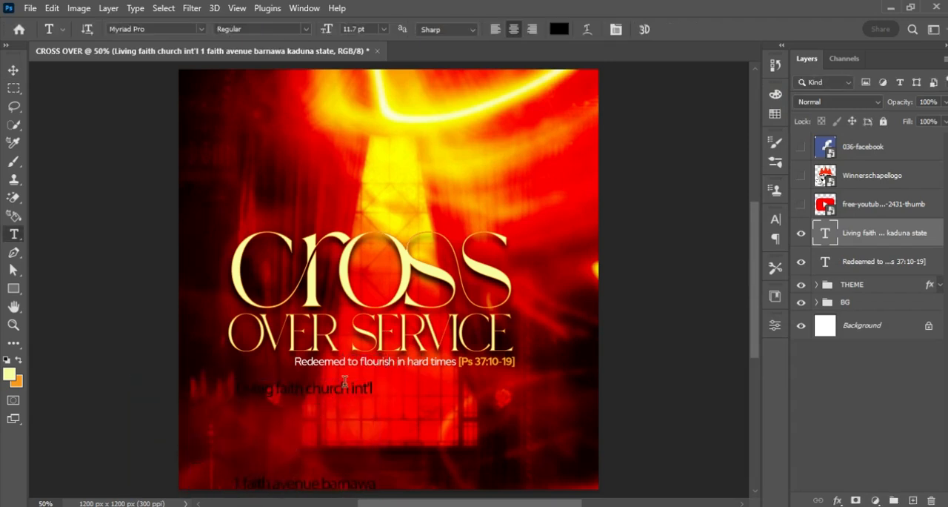
{"action": "left_click", "coordinate": [776, 220]}
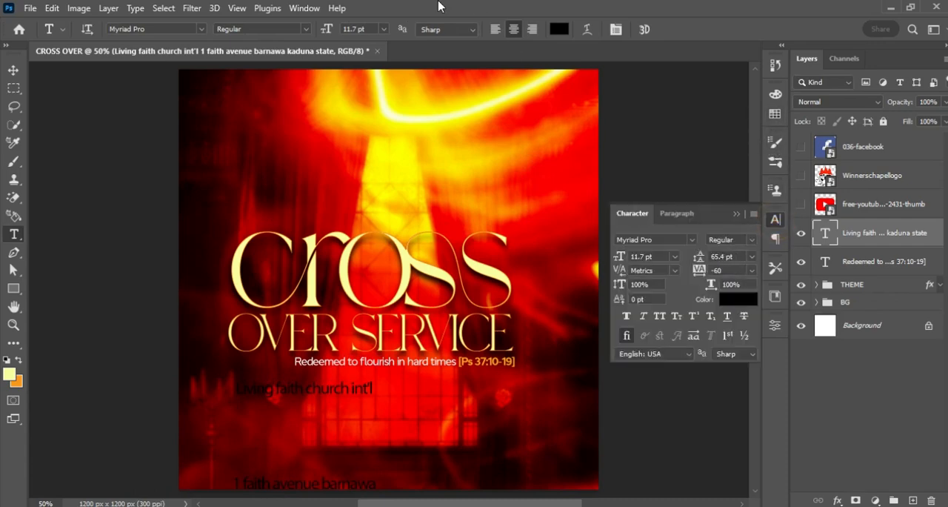
{"action": "left_click", "coordinate": [311, 10]}
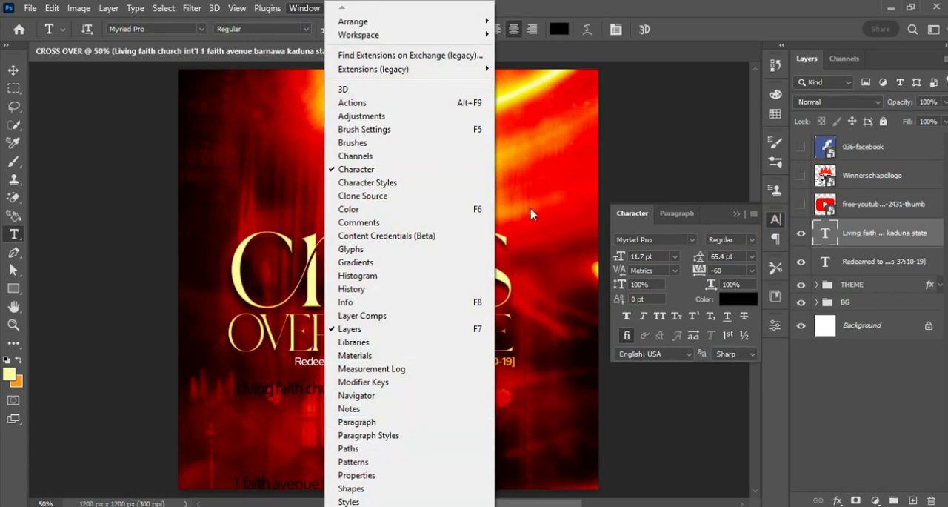
{"action": "left_click", "coordinate": [739, 299]}
{"action": "type", "text": "ffffff"}
{"action": "left_click", "coordinate": [822, 241]}
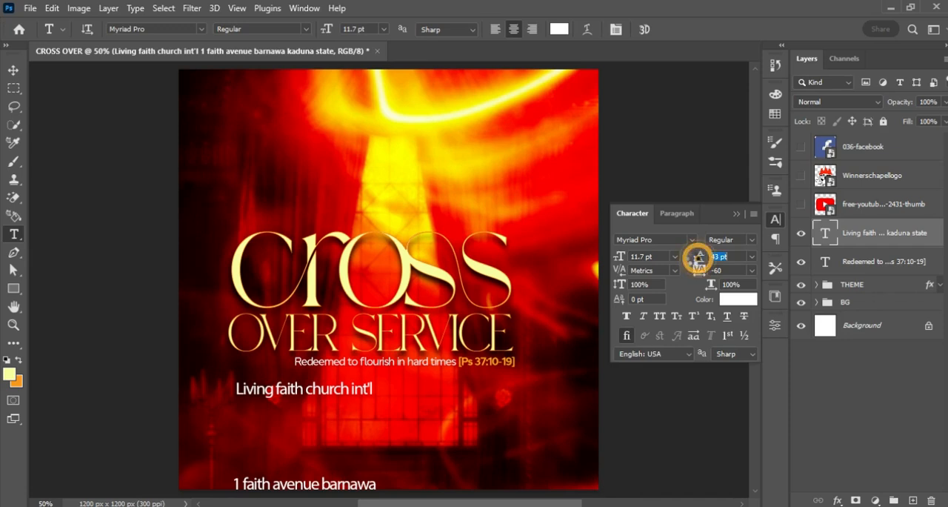
Set the church address text to Cyntho Next Regular with 12 pt leading.
{"action": "left_click_drag", "start_coordinate": [700, 257], "coordinate": [697, 261]}
{"action": "left_click", "coordinate": [666, 238]}
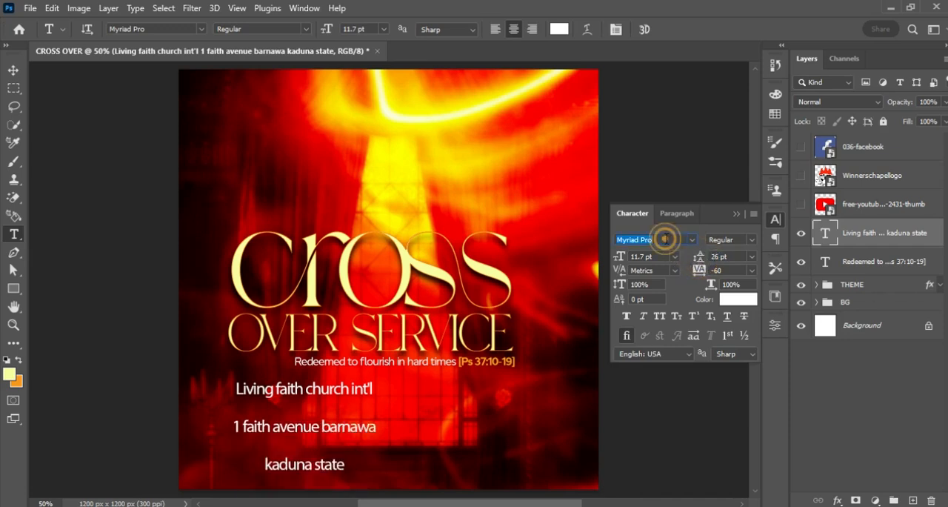
{"action": "type", "text": "CYN"}
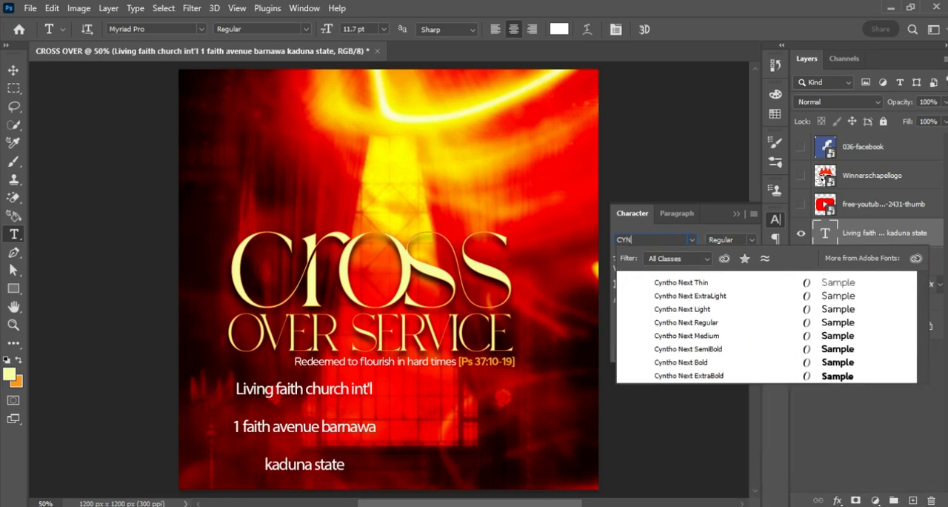
{"action": "type", "text": "TH"}
{"action": "left_click", "coordinate": [694, 325]}
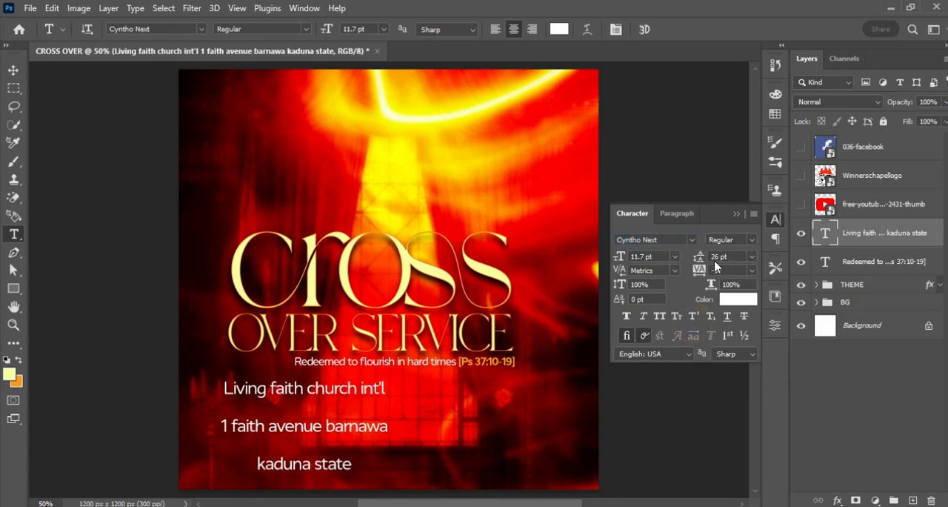
{"action": "left_click_drag", "start_coordinate": [698, 261], "coordinate": [684, 260]}
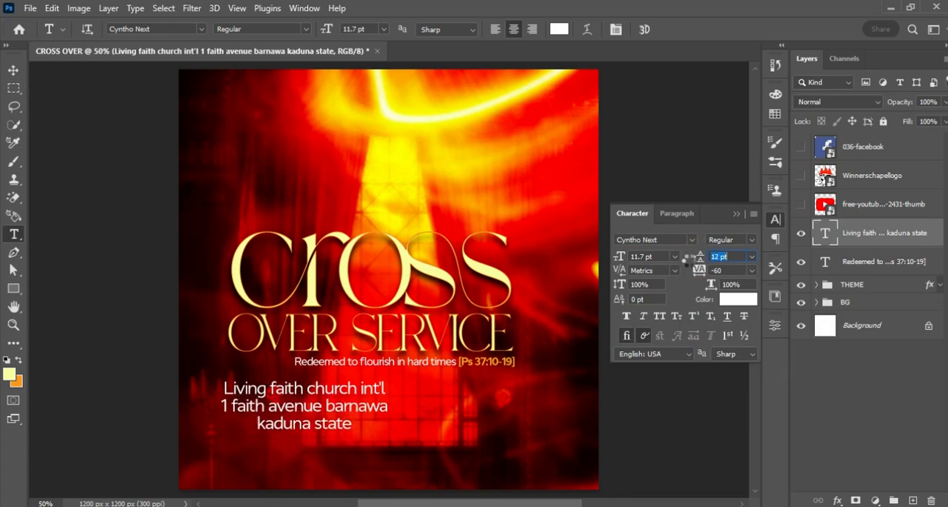
Left-align the church address text and set its leading to 12 pt.
{"action": "left_click", "coordinate": [496, 30]}
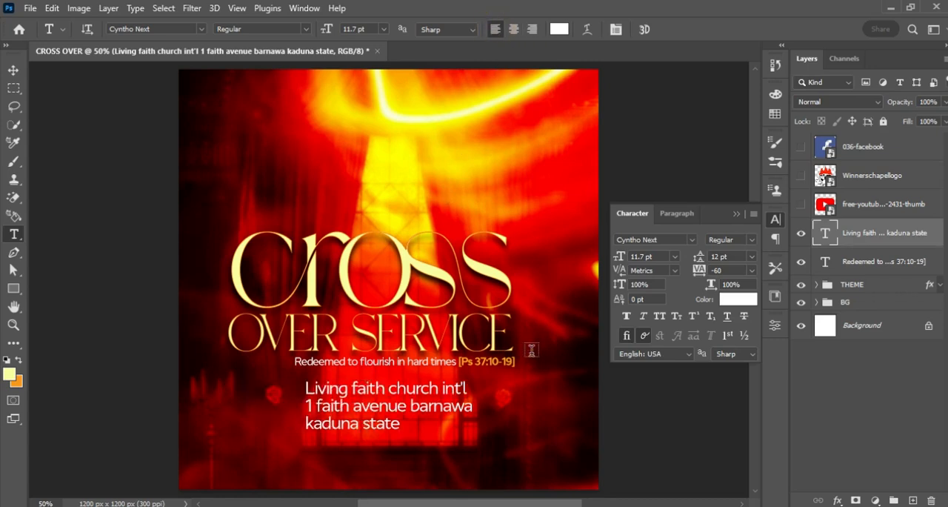
{"action": "left_click_drag", "start_coordinate": [699, 257], "coordinate": [698, 257]}
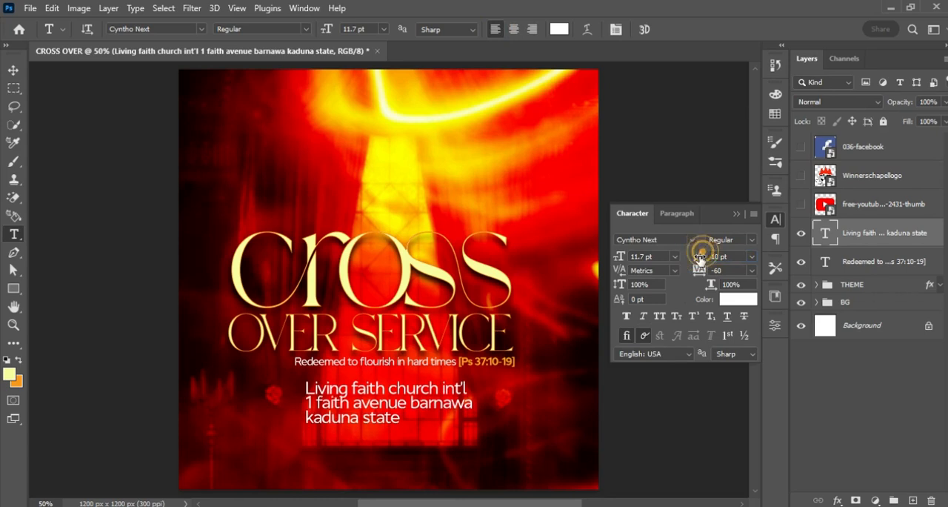
{"action": "left_click_drag", "start_coordinate": [701, 260], "coordinate": [700, 260]}
Recolor the address block's first line, "Living faith church int'l", to orange f8981d and set it to SemiBold.
{"action": "left_click_drag", "start_coordinate": [307, 389], "coordinate": [497, 378]}
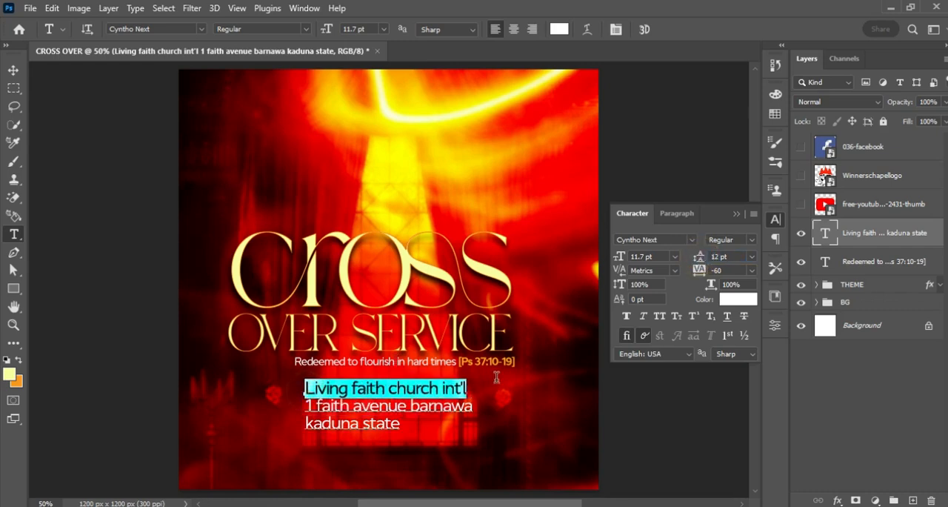
{"action": "left_click", "coordinate": [743, 301]}
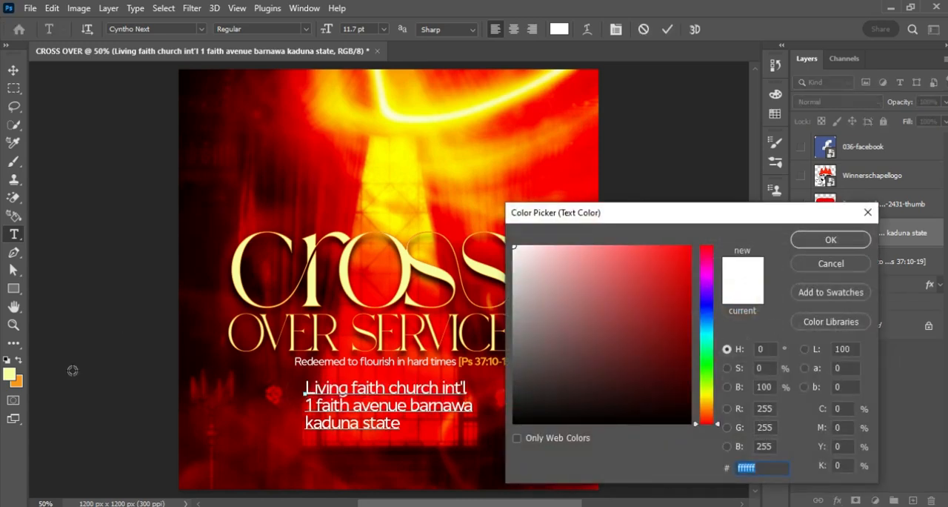
{"action": "left_click", "coordinate": [22, 379]}
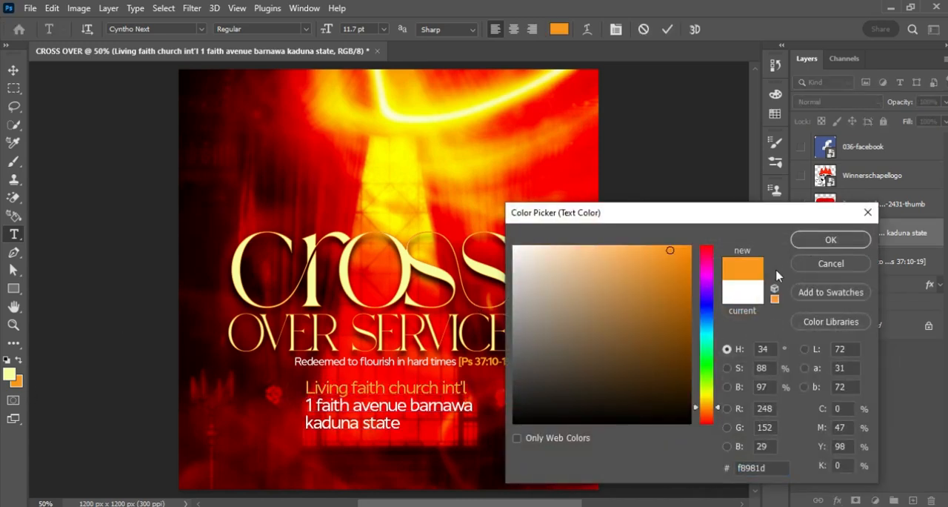
{"action": "left_click", "coordinate": [826, 239]}
{"action": "left_click", "coordinate": [300, 28]}
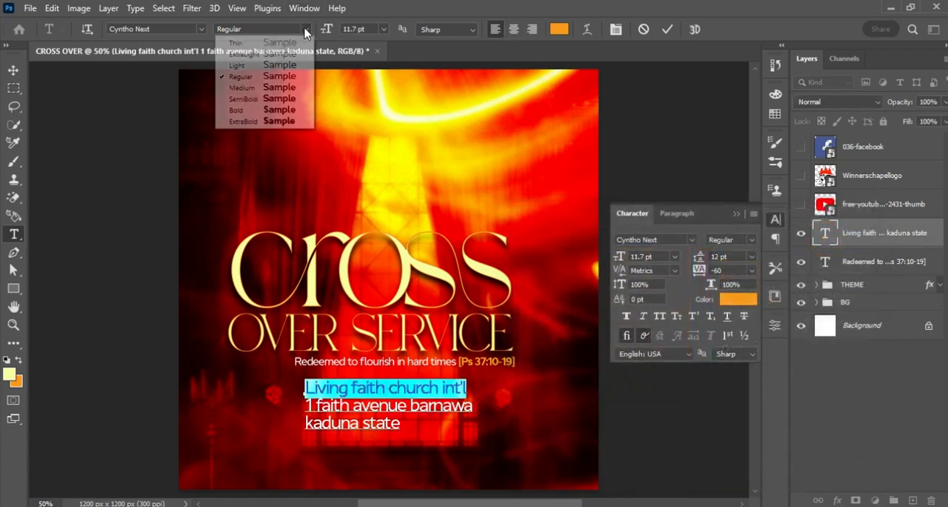
{"action": "left_click", "coordinate": [299, 99]}
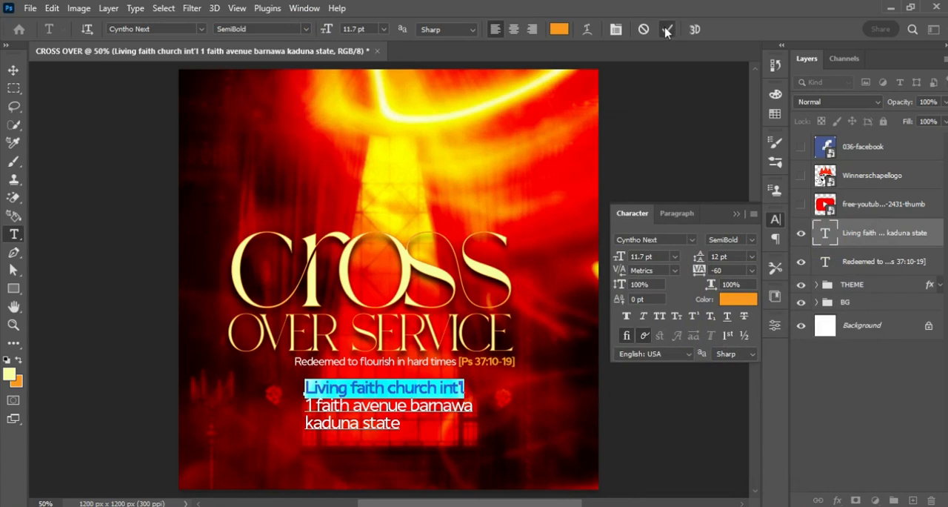
{"action": "left_click", "coordinate": [666, 31]}
Scale the church address block down to about 7.35 pt and place it at the flyer's lower left, below the tagline.
{"action": "left_click", "coordinate": [13, 71]}
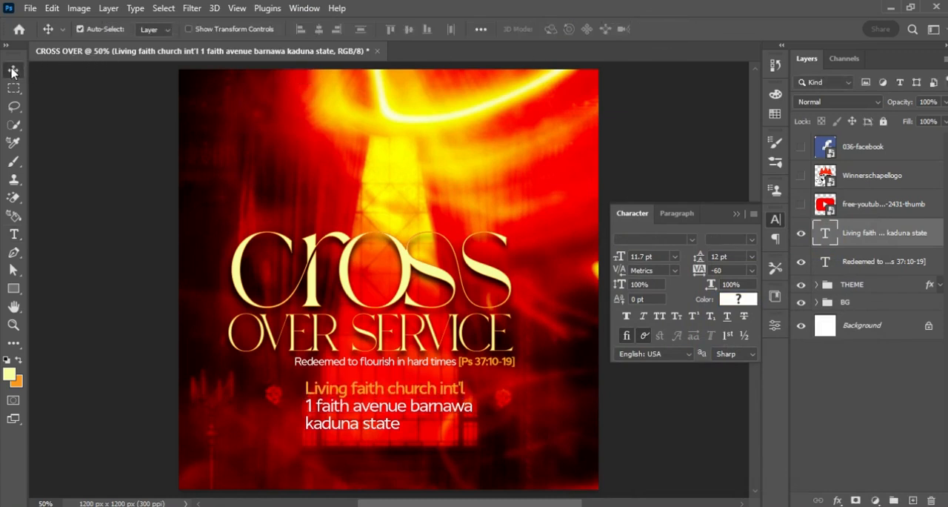
{"action": "key", "text": "ctrl+t"}
{"action": "left_click_drag", "start_coordinate": [472, 430], "coordinate": [330, 428]}
{"action": "key", "text": "Return"}
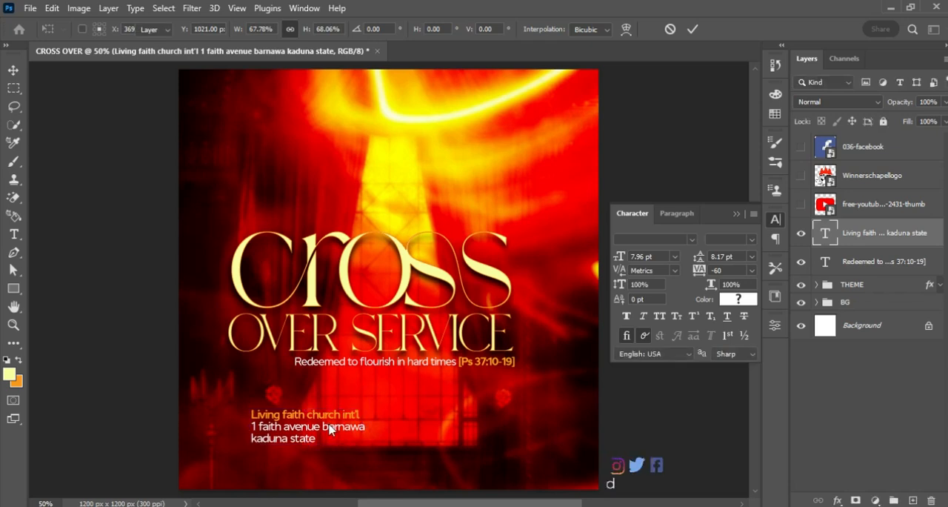
{"action": "key", "text": "ctrl+t"}
{"action": "left_click_drag", "start_coordinate": [359, 444], "coordinate": [356, 443]}
{"action": "key", "text": "Return"}
{"action": "key", "text": "Up"}
{"action": "key", "text": "Up"}
{"action": "key", "text": "Up"}
{"action": "key", "text": "Up"}
{"action": "key", "text": "Up"}
{"action": "key", "text": "Up"}
{"action": "key", "text": "Up"}
{"action": "key", "text": "Up"}
{"action": "key", "text": "Up"}
{"action": "key", "text": "Up"}
{"action": "key", "text": "Up"}
{"action": "key", "text": "Up"}
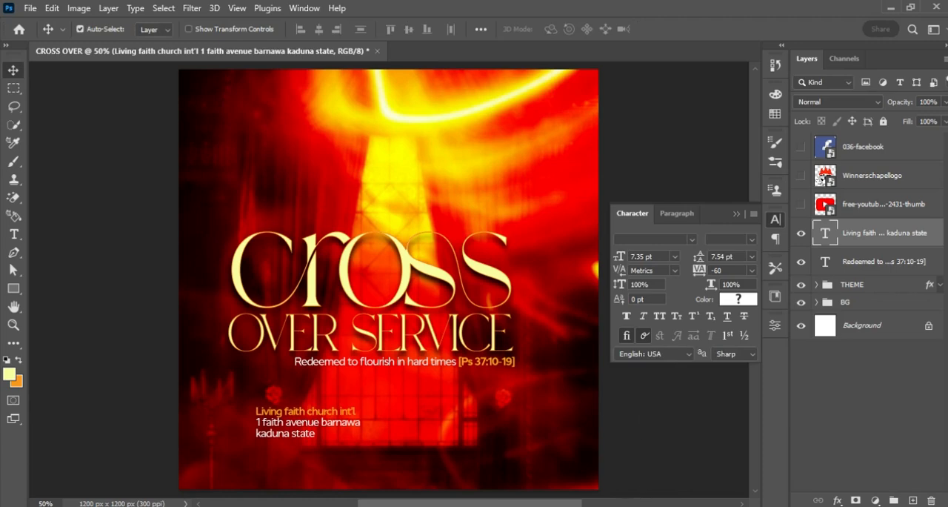
Switch to Notepad, copy the two-line "Date & Time" text and return to Photoshop.
{"action": "key", "text": "alt+Tab"}
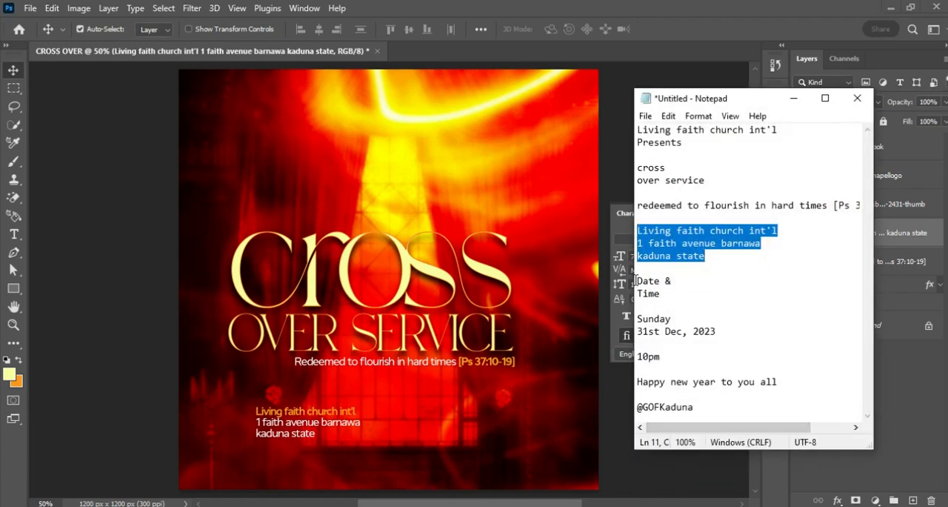
{"action": "left_click_drag", "start_coordinate": [636, 281], "coordinate": [679, 293]}
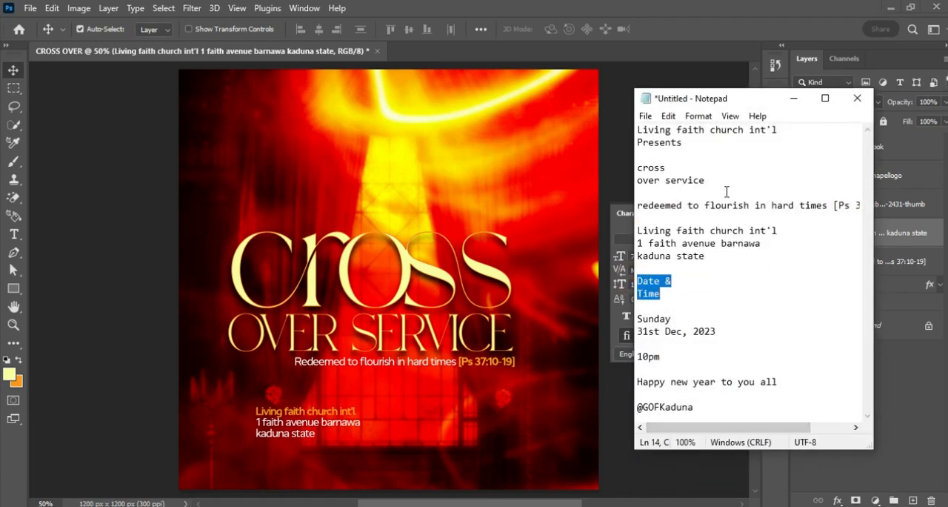
{"action": "left_click", "coordinate": [794, 98]}
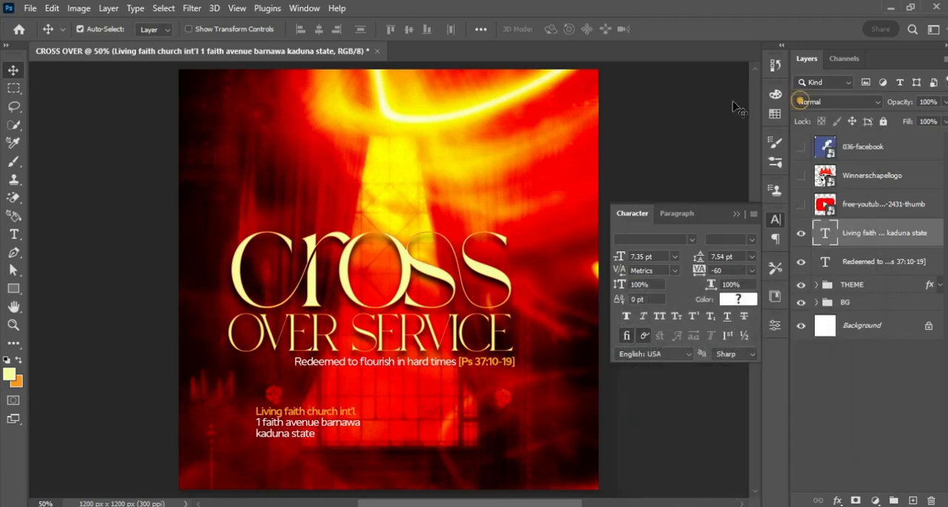
Draw a circle about 146 px wide to the right of the church address and fill it with the recently used pale yellow.
{"action": "left_click", "coordinate": [14, 343]}
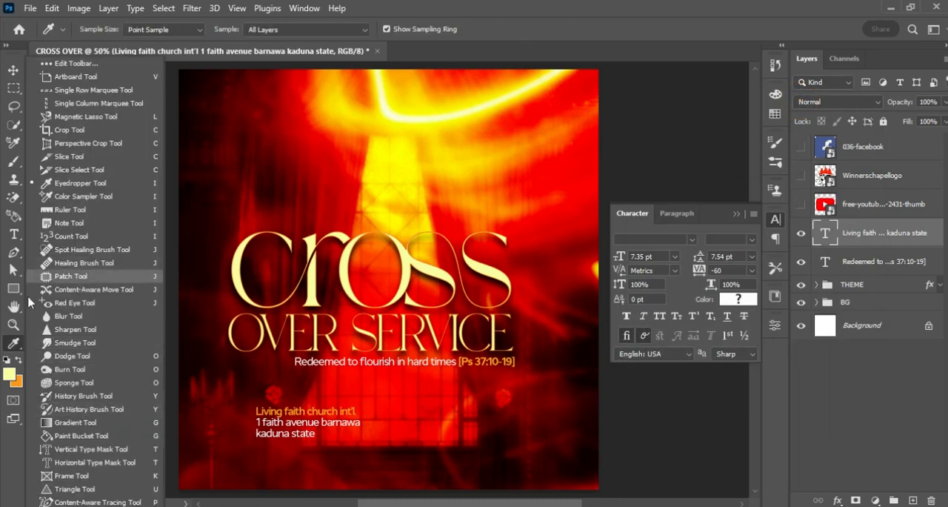
{"action": "left_click", "coordinate": [14, 291]}
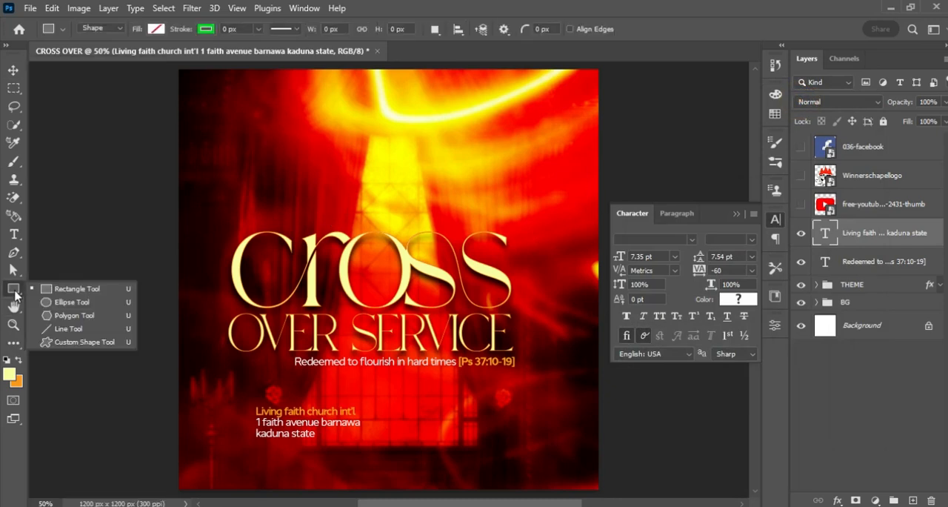
{"action": "left_click", "coordinate": [73, 303]}
{"action": "left_click_drag", "start_coordinate": [393, 395], "coordinate": [467, 449]}
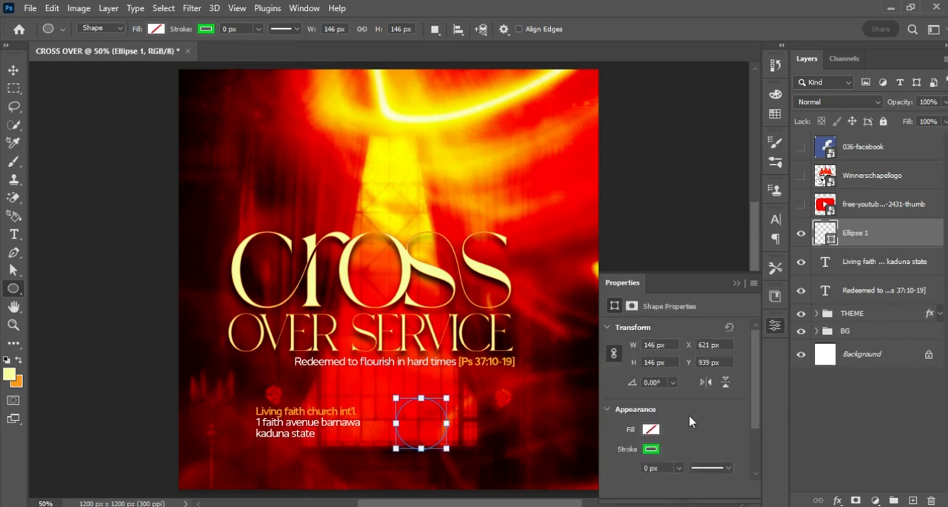
{"action": "left_click", "coordinate": [651, 430]}
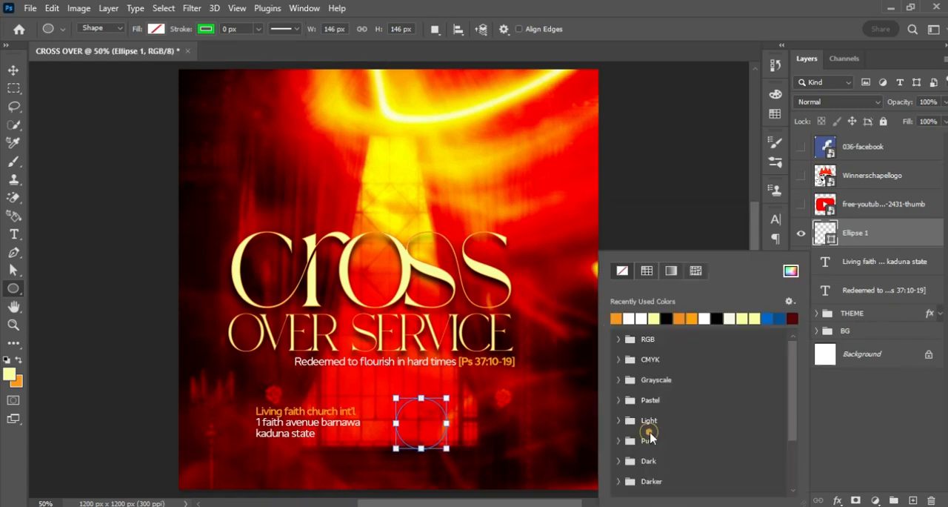
{"action": "left_click", "coordinate": [655, 319]}
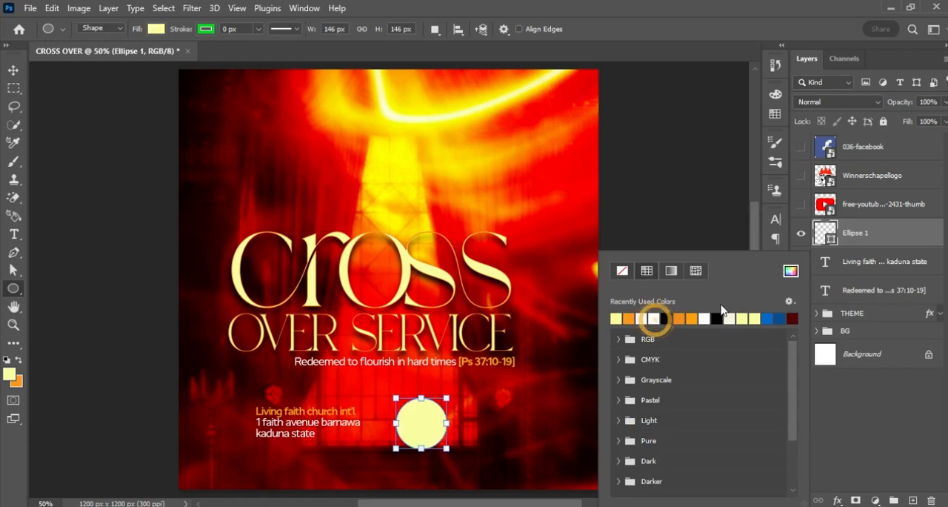
{"action": "left_click", "coordinate": [14, 70]}
{"action": "left_click", "coordinate": [13, 69]}
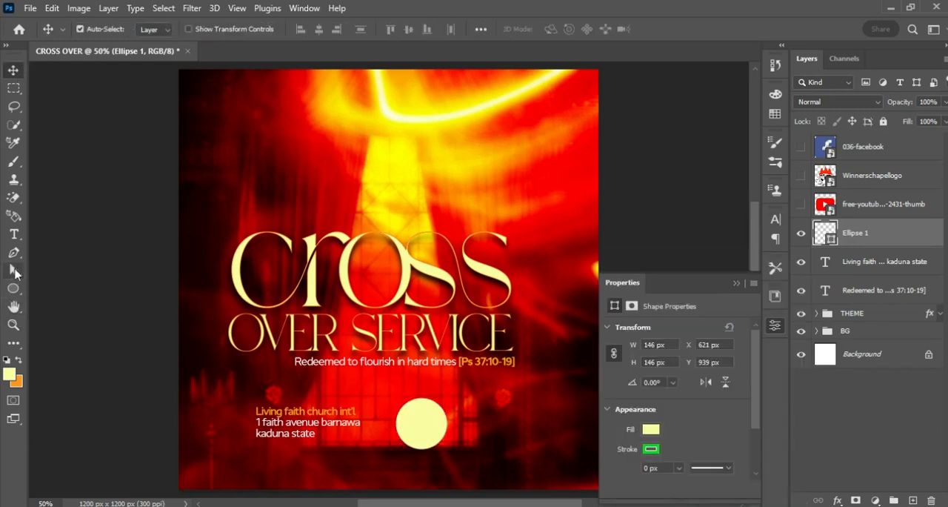
Add a new text layer near the circle reading "Date &" and "Time" on two lines.
{"action": "left_click", "coordinate": [14, 234]}
{"action": "left_click", "coordinate": [366, 392]}
{"action": "type", "text": "Date &"}
{"action": "key", "text": "Return"}
{"action": "type", "text": "Time"}
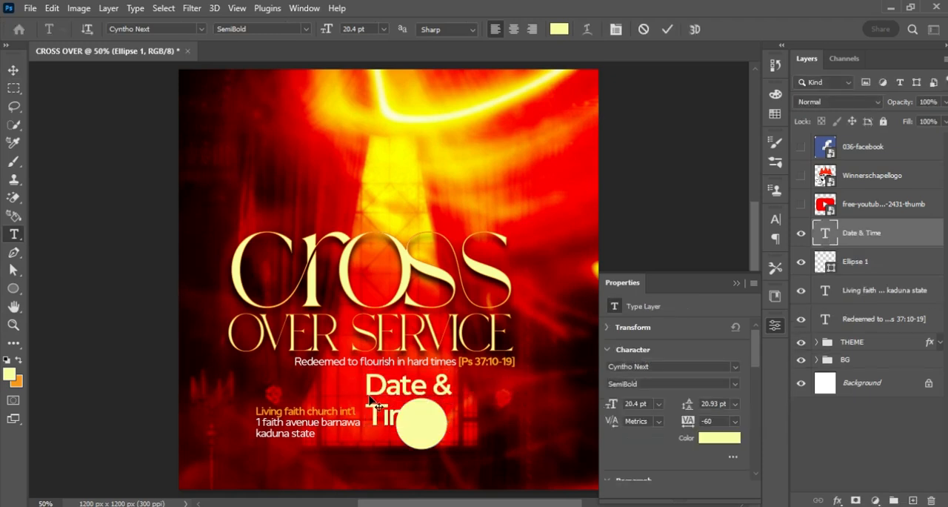
Set the "Date & Time" text to Sweet Beans Free Trial Regular and color it c4cb00.
{"action": "left_click", "coordinate": [660, 366]}
{"action": "type", "text": "SWEET"}
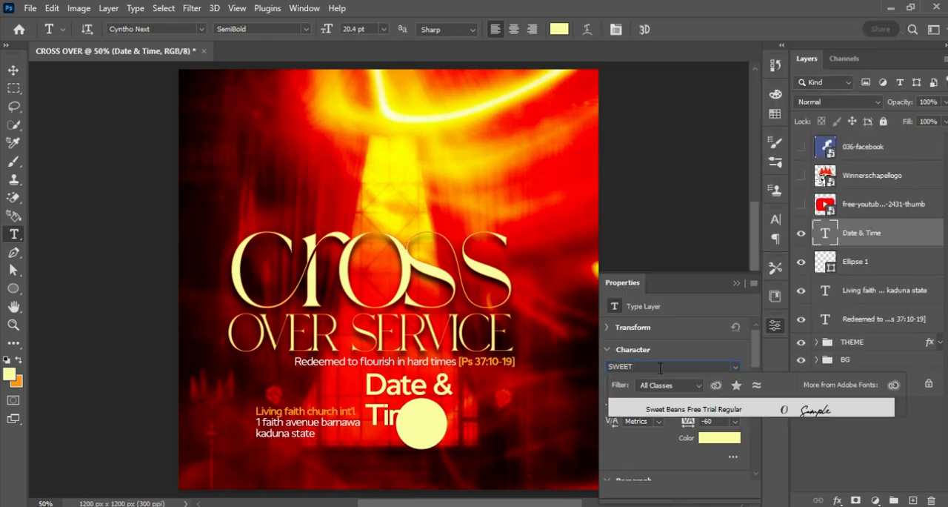
{"action": "left_click", "coordinate": [695, 408]}
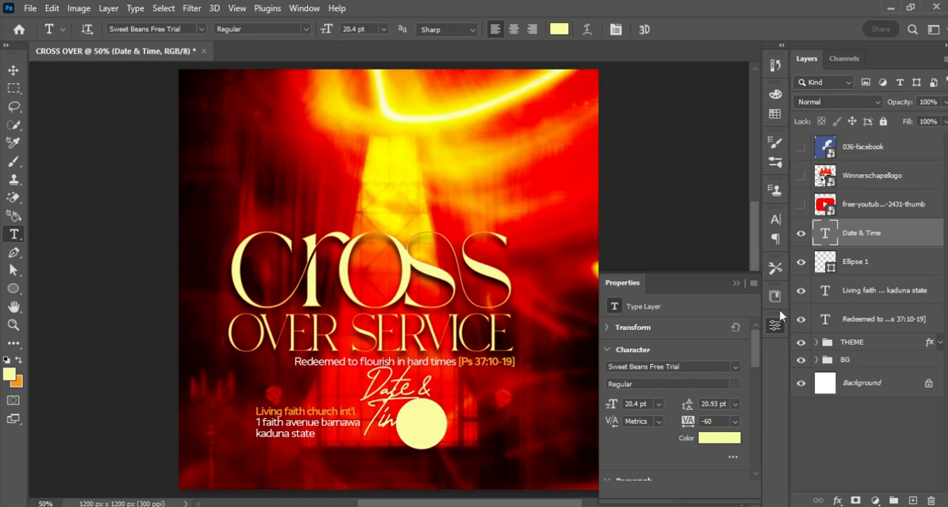
{"action": "left_click", "coordinate": [717, 442]}
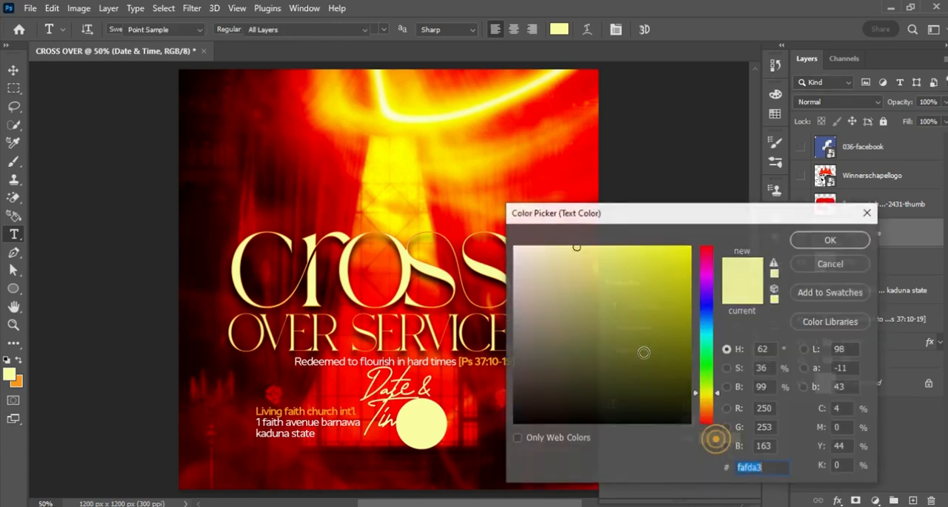
{"action": "left_click_drag", "start_coordinate": [667, 311], "coordinate": [692, 282]}
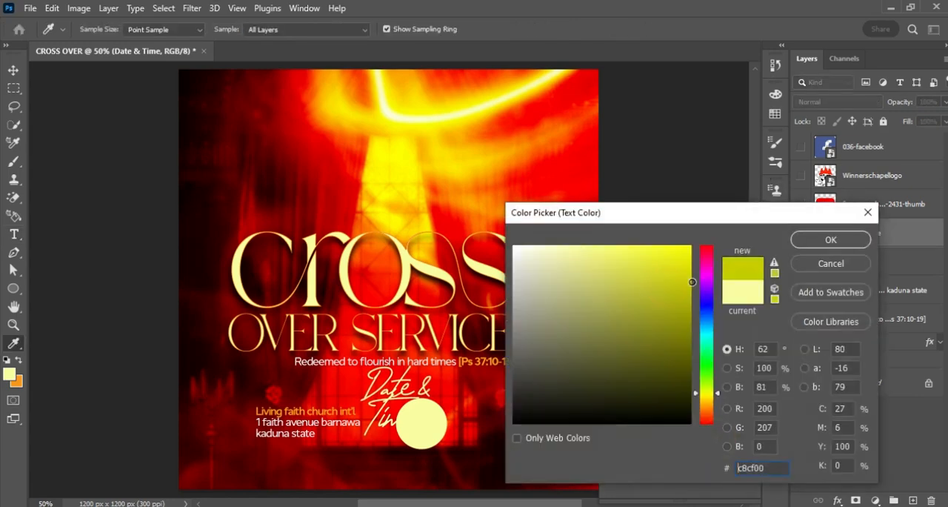
{"action": "left_click", "coordinate": [831, 239]}
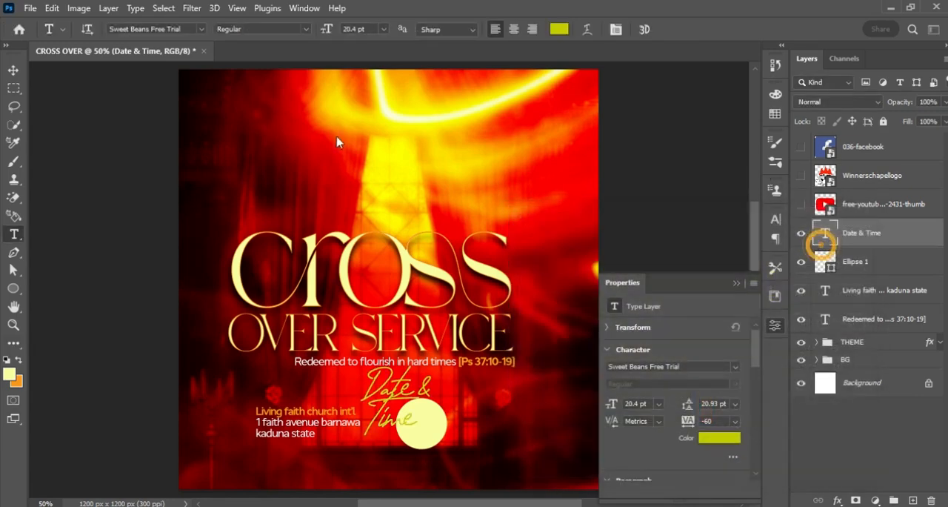
Scale the "Date & Time" text down to about 13.05 pt and center it over the pale yellow circle.
{"action": "left_click", "coordinate": [14, 69]}
{"action": "key", "text": "ctrl+t"}
{"action": "left_click_drag", "start_coordinate": [416, 400], "coordinate": [435, 428]}
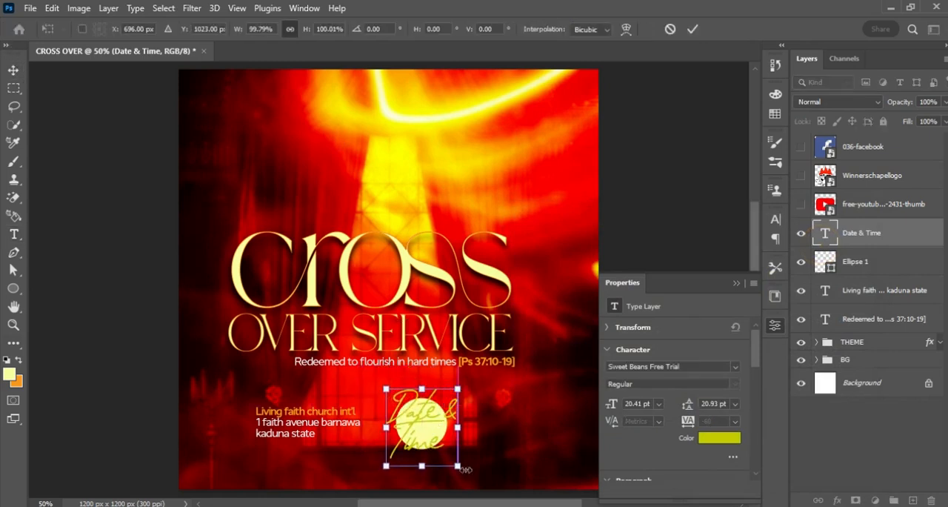
{"action": "left_click_drag", "start_coordinate": [458, 469], "coordinate": [433, 438]}
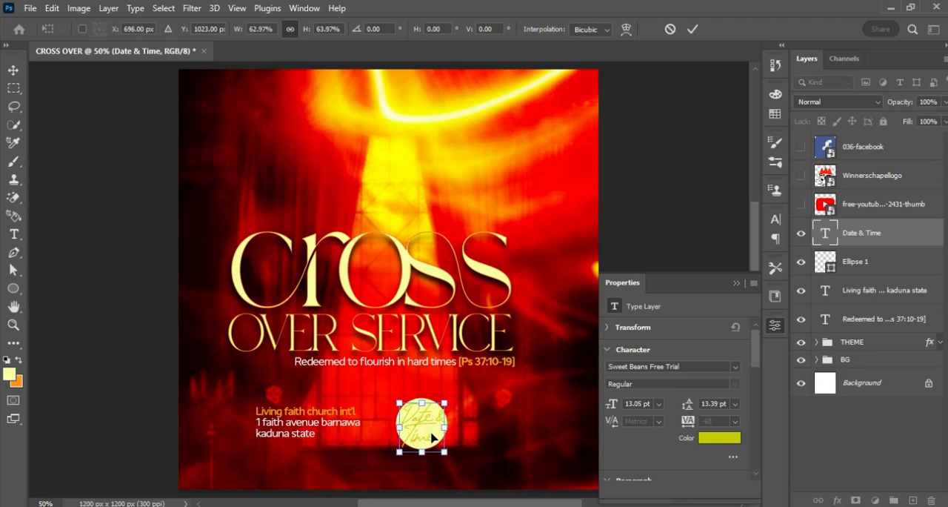
{"action": "left_click", "coordinate": [691, 30]}
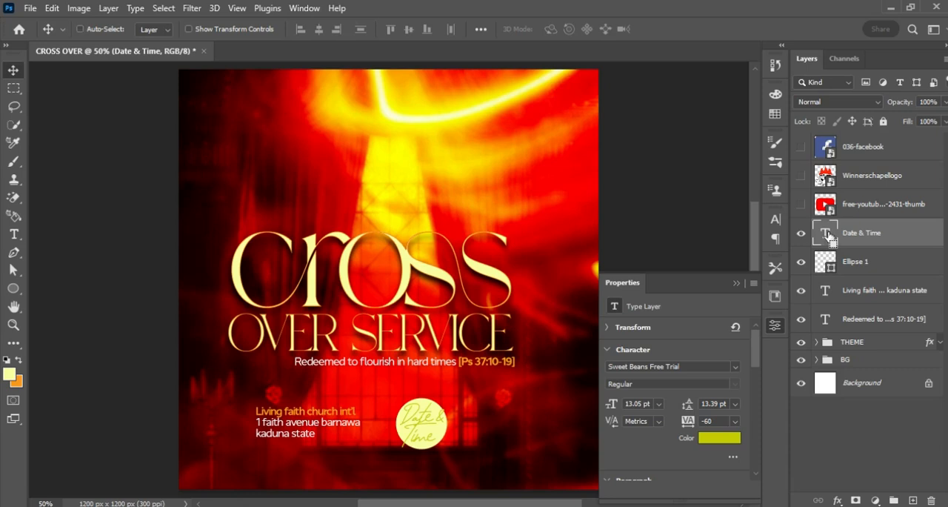
Cut the "Date & Time" lettering out of the circle with an inverted layer mask made from the text's outline, and hide the text layer.
{"action": "left_click", "coordinate": [827, 235], "text": "ctrl"}
{"action": "left_click", "coordinate": [738, 286]}
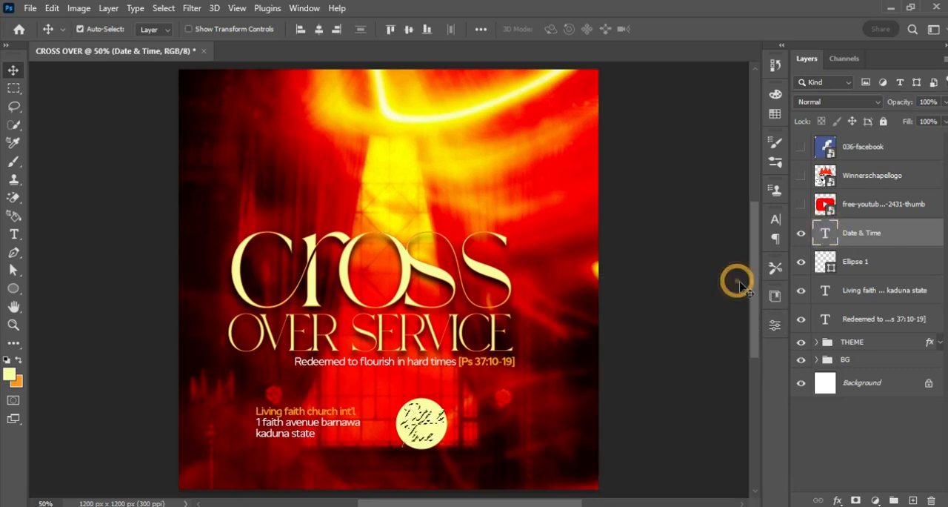
{"action": "left_click", "coordinate": [826, 267]}
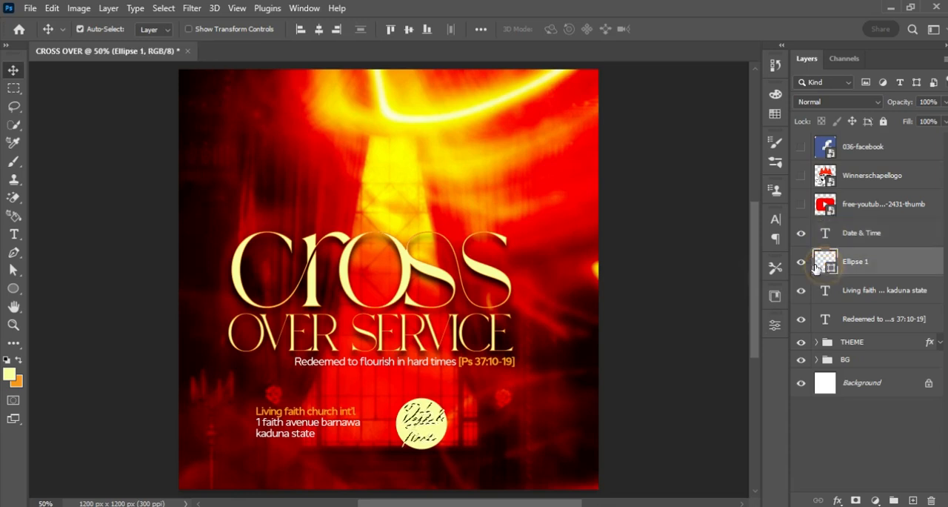
{"action": "left_click", "coordinate": [855, 501]}
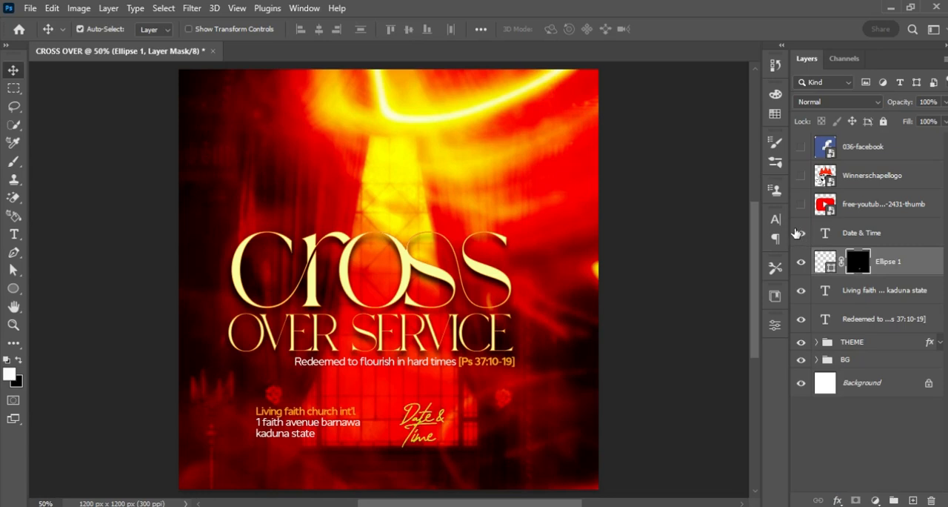
{"action": "left_click", "coordinate": [801, 236]}
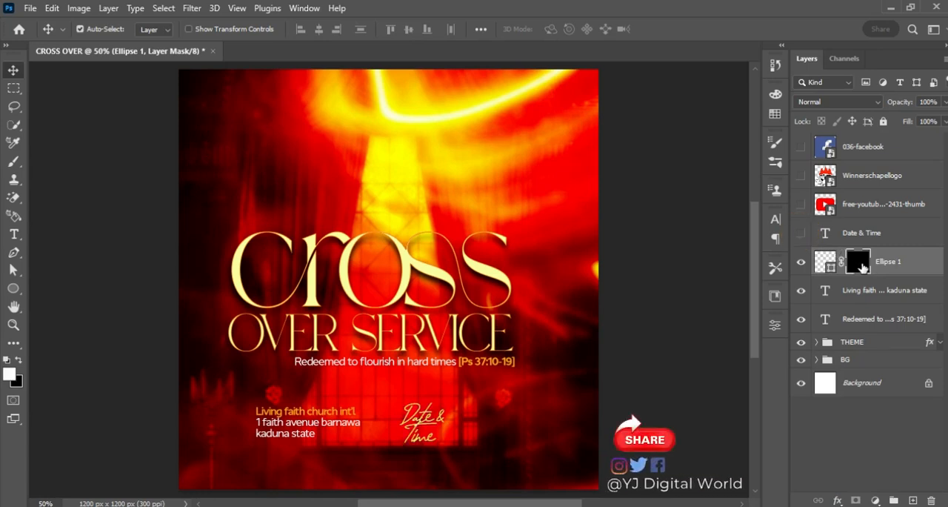
{"action": "key", "text": "ctrl+i"}
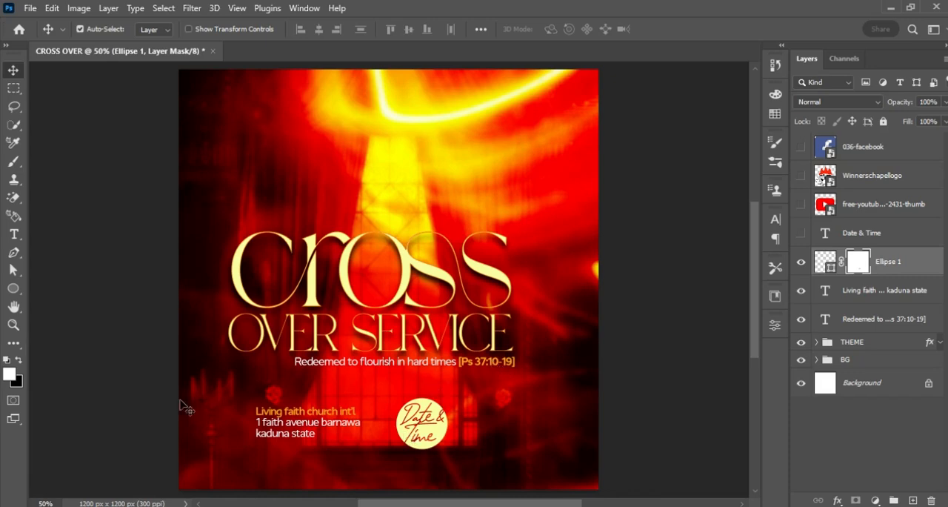
Switch to Notepad, copy the lines "Sunday" and "31st Dec, 2023" and return to Photoshop.
{"action": "key", "text": "alt+Tab"}
{"action": "left_click_drag", "start_coordinate": [639, 318], "coordinate": [724, 334]}
{"action": "key", "text": "ctrl+c"}
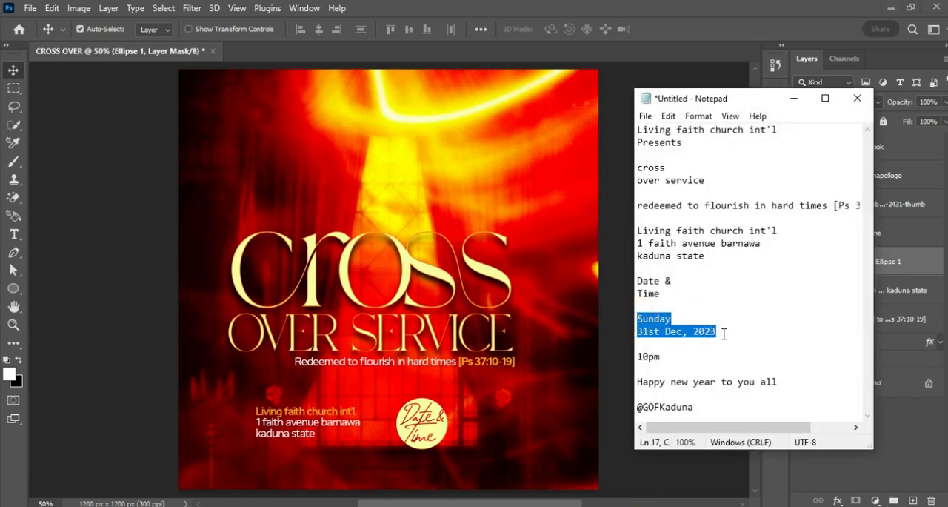
{"action": "left_click", "coordinate": [793, 99]}
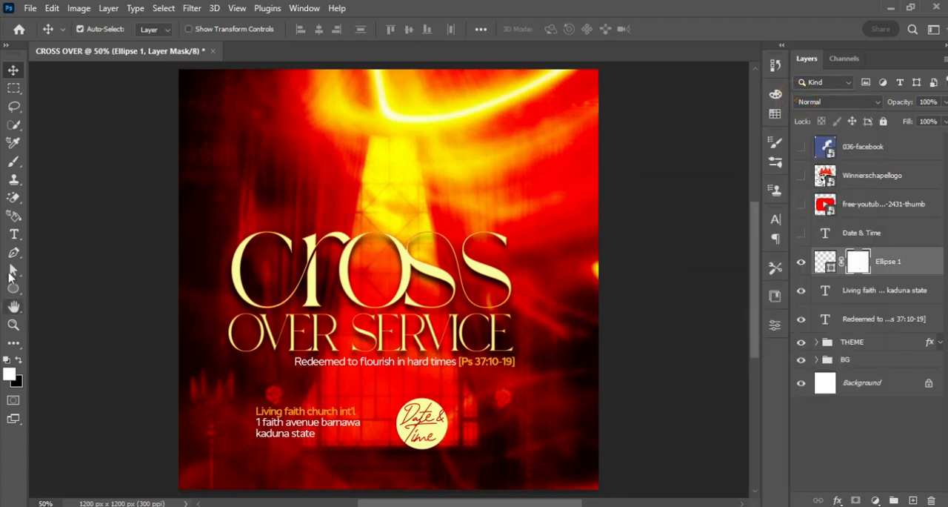
Add the copied lines "Sunday" and "31st Dec, 2023" as a new text layer beside the Date & Time circle.
{"action": "left_click", "coordinate": [14, 235]}
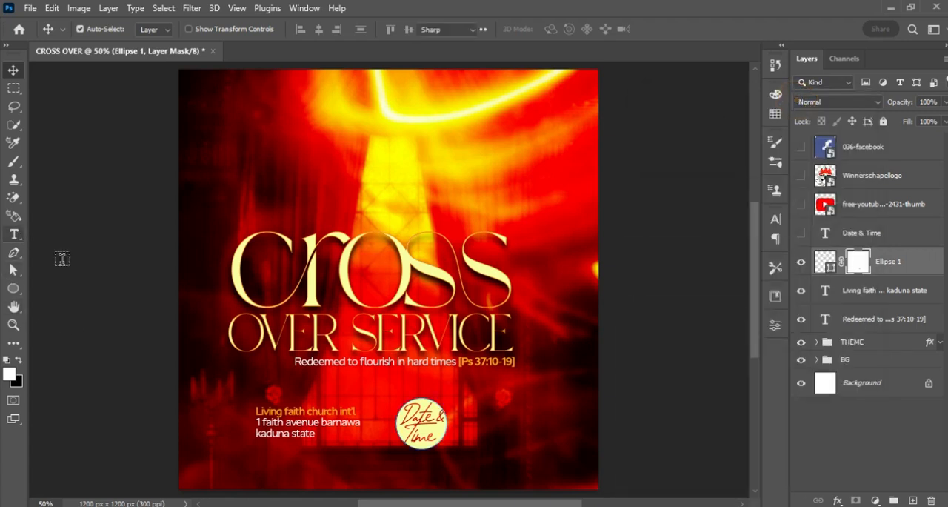
{"action": "left_click", "coordinate": [476, 415]}
{"action": "key", "text": "ctrl+v"}
{"action": "key", "text": "ctrl+Return"}
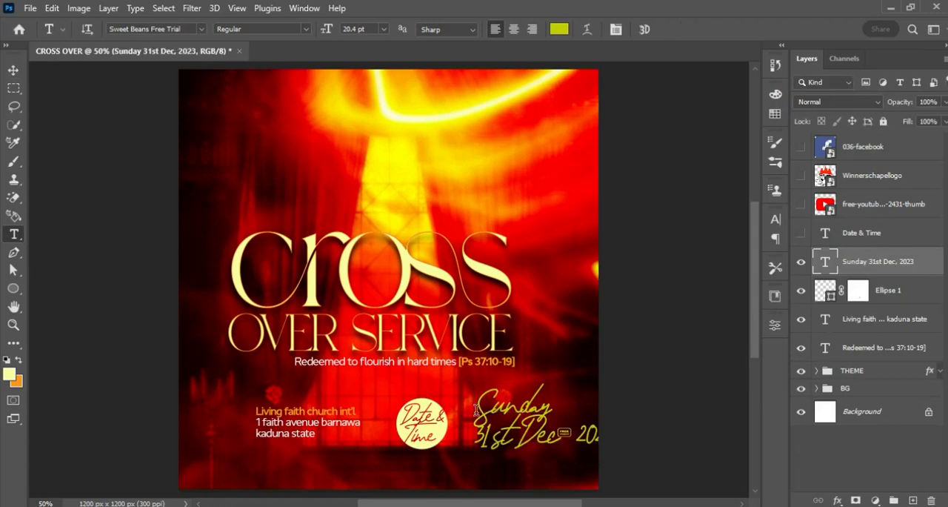
Set the "Sunday 31st Dec, 2023" text to Cyntho Next Regular and color it white.
{"action": "left_click", "coordinate": [776, 219]}
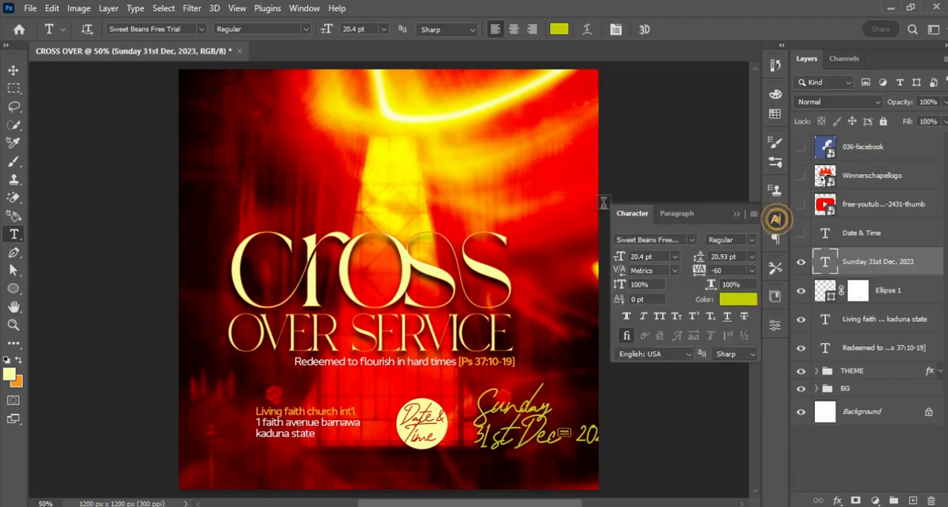
{"action": "left_click", "coordinate": [663, 238]}
{"action": "type", "text": "CYNT"}
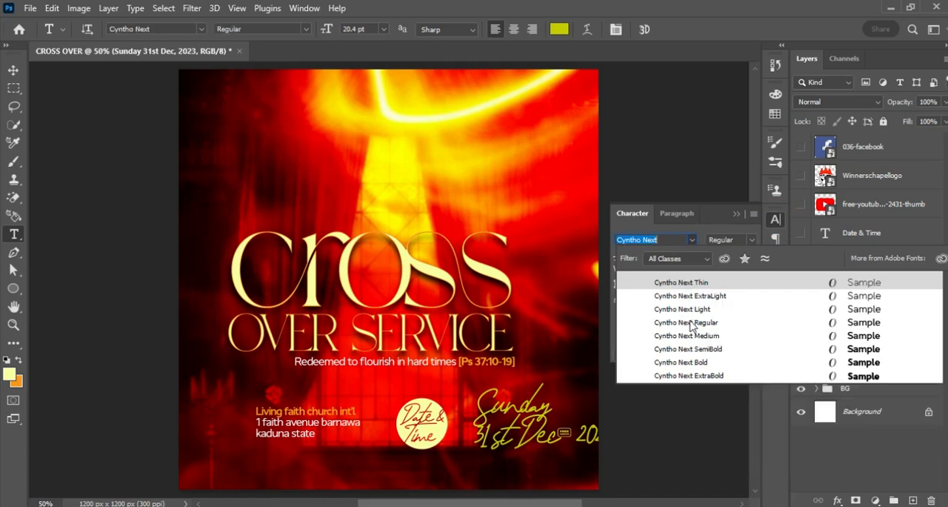
{"action": "left_click", "coordinate": [692, 324]}
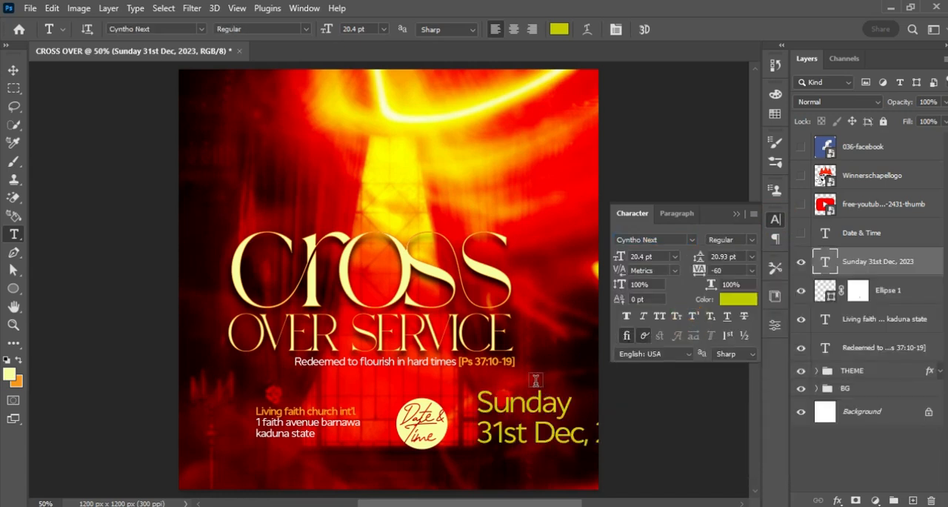
{"action": "left_click", "coordinate": [738, 299]}
{"action": "left_click", "coordinate": [536, 271]}
{"action": "left_click", "coordinate": [813, 240]}
Scale the Sunday date text down to about 11.04 pt and place it just right of the pale yellow circle.
{"action": "key", "text": "ctrl+t"}
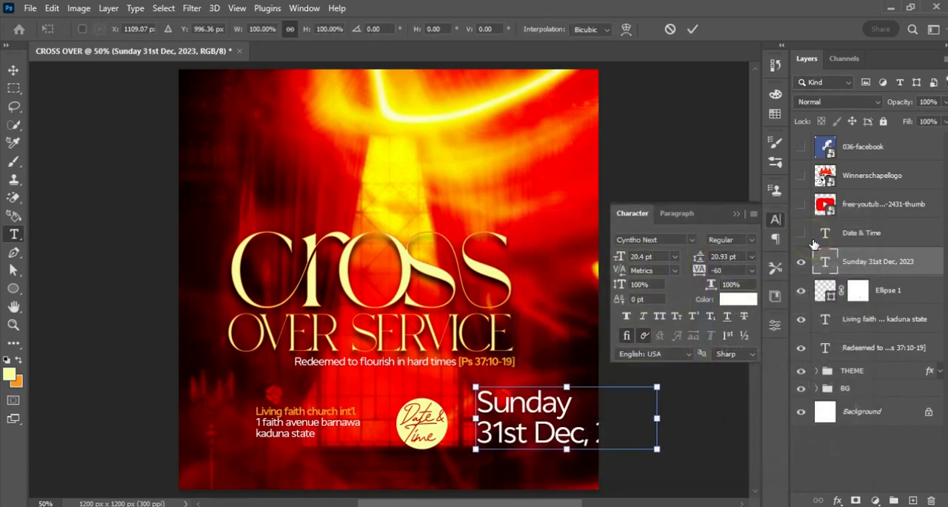
{"action": "left_click_drag", "start_coordinate": [655, 449], "coordinate": [582, 417]}
{"action": "left_click_drag", "start_coordinate": [530, 437], "coordinate": [524, 430]}
{"action": "key", "text": "Return"}
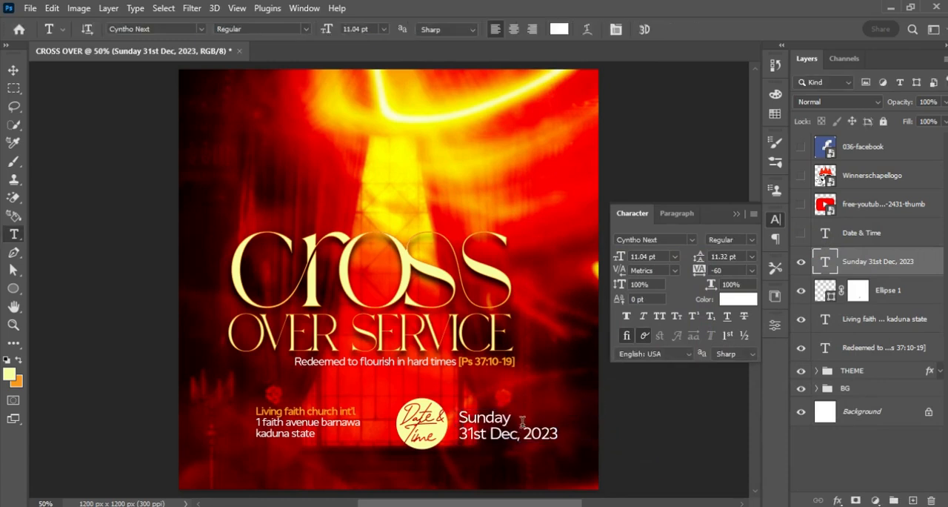
Set only the word "Sunday" to the SemiBold weight, keeping its white color.
{"action": "left_click_drag", "start_coordinate": [459, 417], "coordinate": [511, 419]}
{"action": "left_click", "coordinate": [733, 300]}
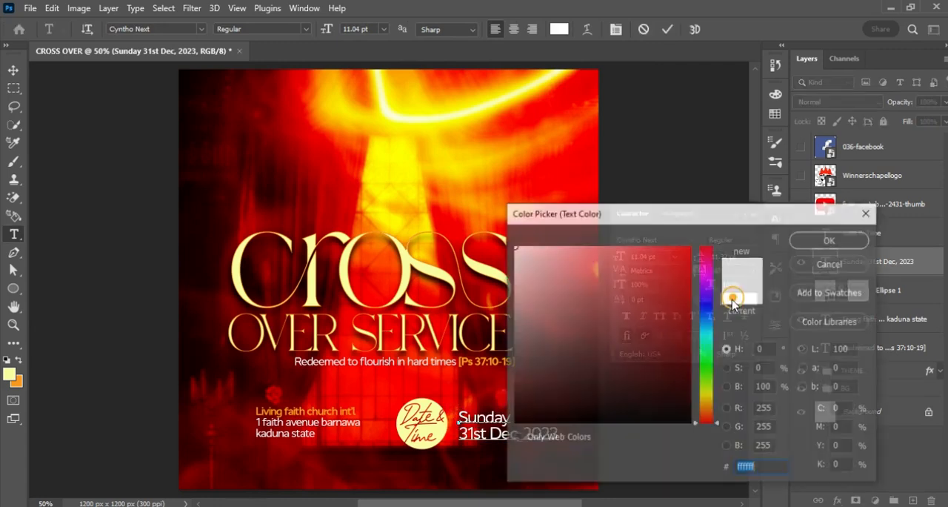
{"action": "left_click", "coordinate": [852, 239]}
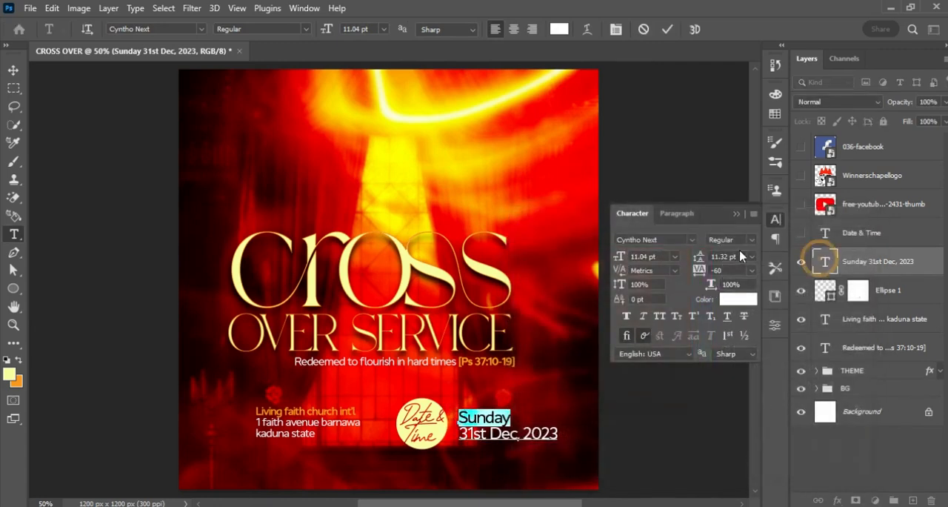
{"action": "left_click", "coordinate": [751, 240]}
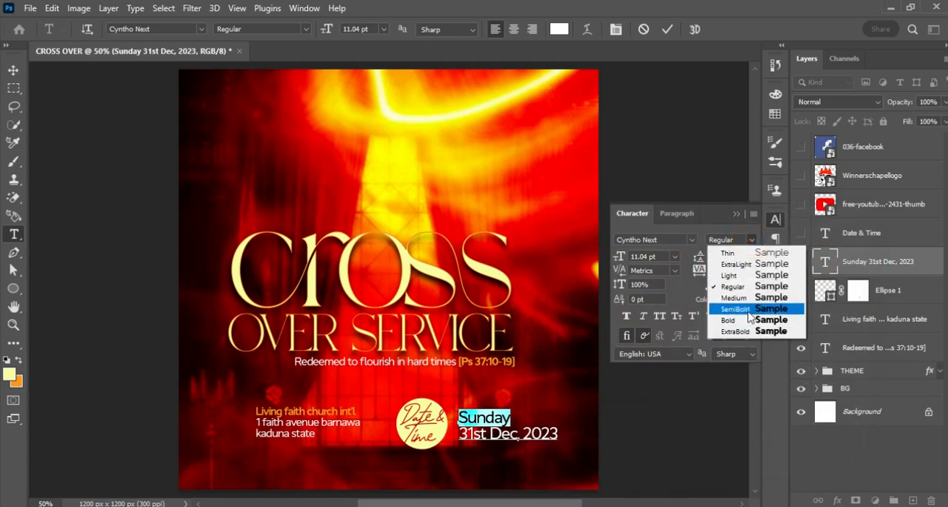
{"action": "left_click", "coordinate": [744, 308]}
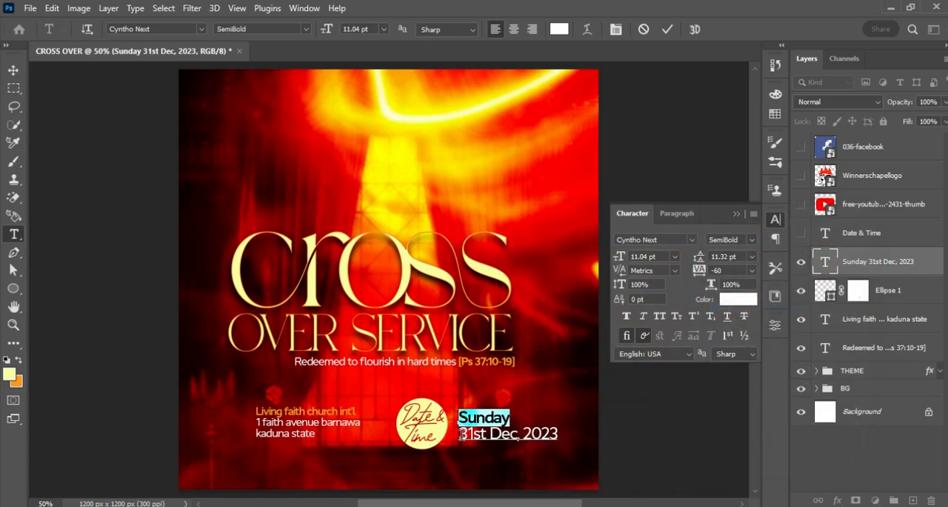
{"action": "left_click", "coordinate": [668, 29]}
Reduce the two-line Sunday date text further to about 7.28 pt.
{"action": "key", "text": "ctrl+t"}
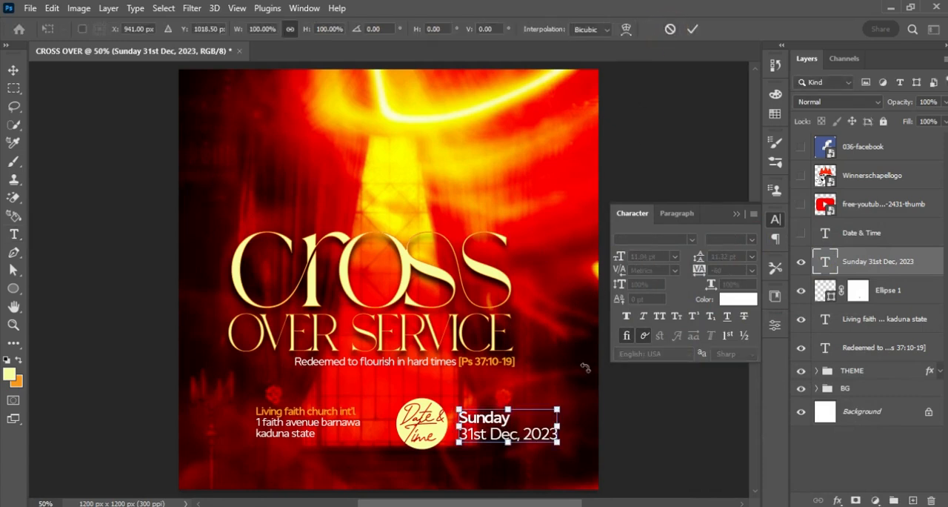
{"action": "left_click_drag", "start_coordinate": [557, 443], "coordinate": [525, 440]}
{"action": "key", "text": "Return"}
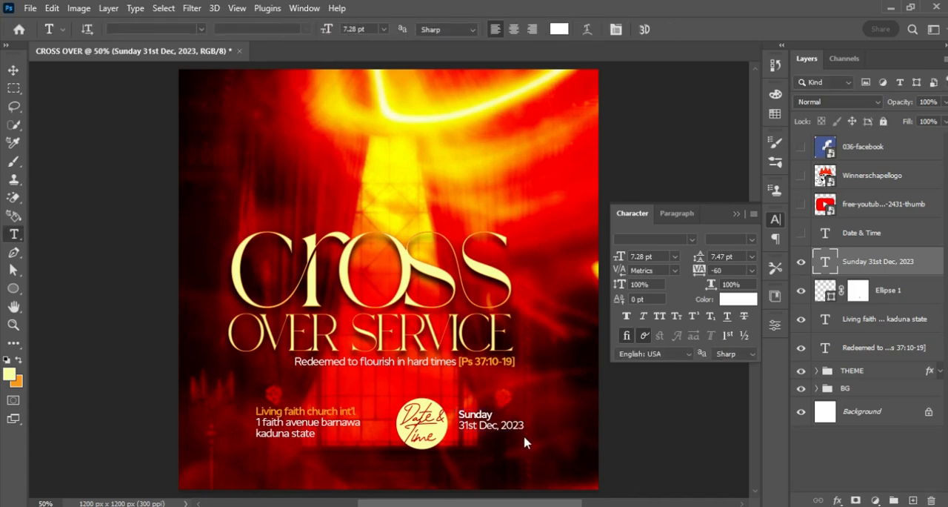
Duplicate the Sunday date text directly below the original and delete the date line from the copy.
{"action": "left_click_drag", "start_coordinate": [472, 426], "coordinate": [561, 453]}
{"action": "key", "text": "BackSpace"}
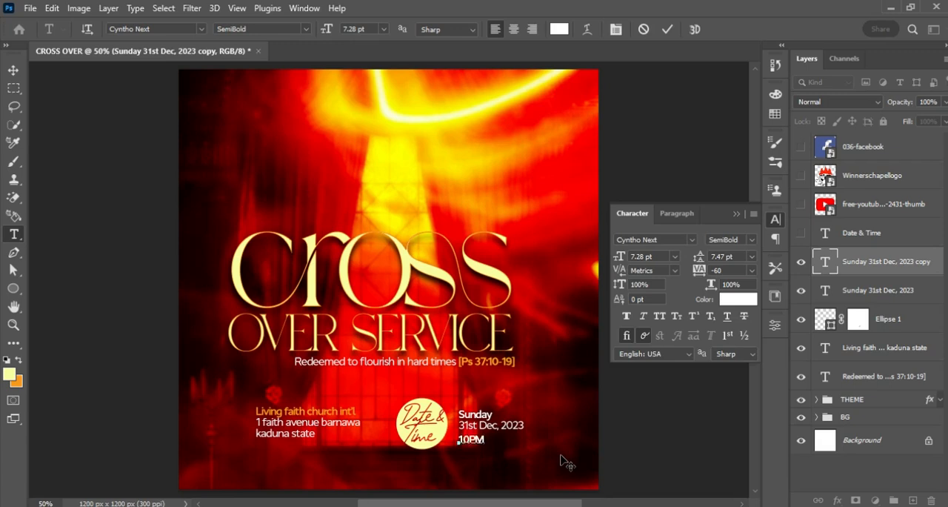
Enlarge the Sunday date and 10PM texts together to about 110% and nudge them slightly upward.
{"action": "left_click", "coordinate": [560, 457]}
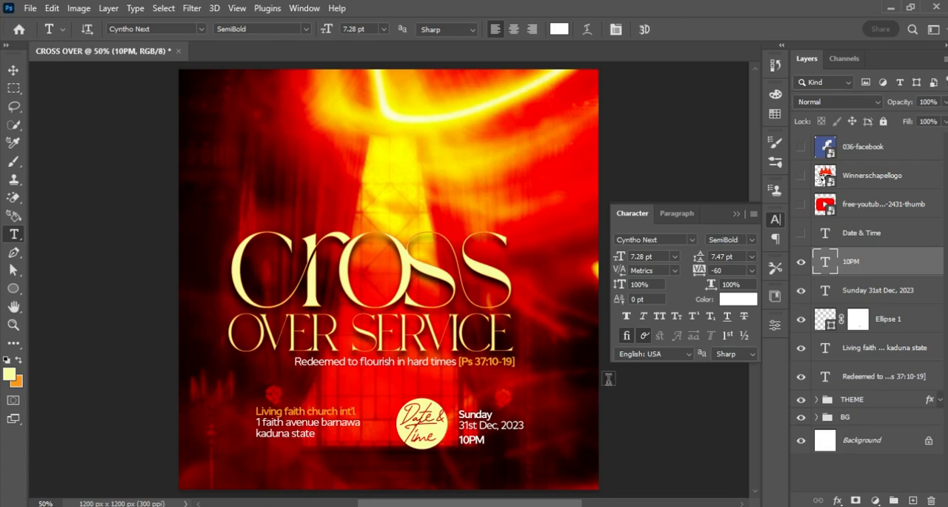
{"action": "left_click", "coordinate": [737, 215]}
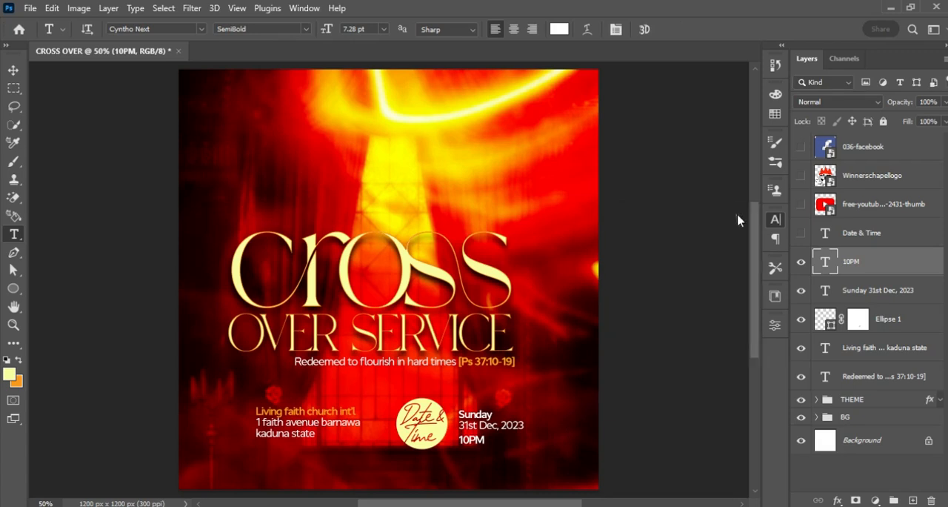
{"action": "left_click", "coordinate": [858, 293], "text": "ctrl"}
{"action": "key", "text": "ctrl+t"}
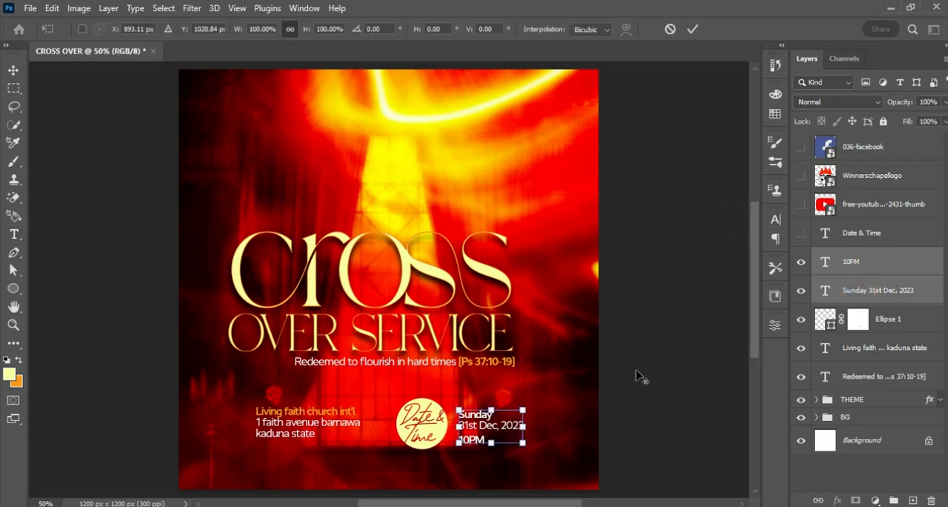
{"action": "left_click_drag", "start_coordinate": [525, 409], "coordinate": [528, 406]}
{"action": "key", "text": "Return"}
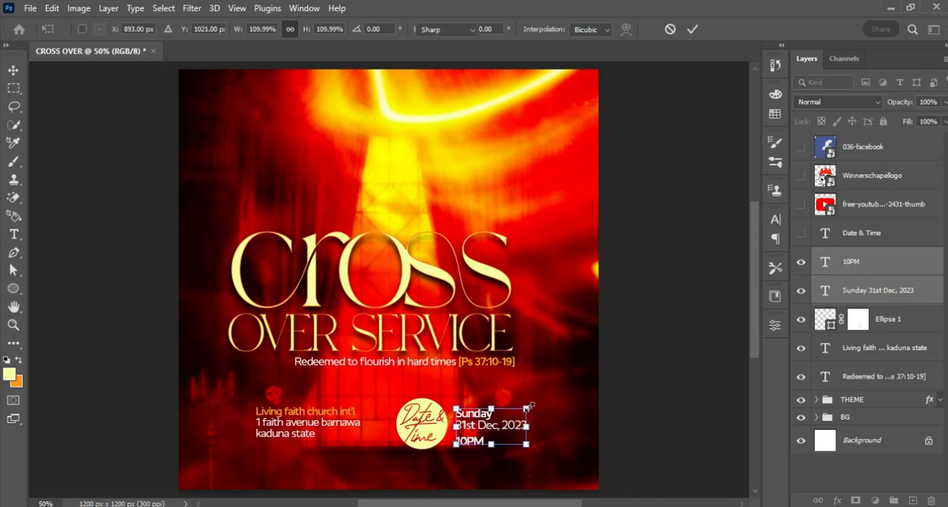
{"action": "key", "text": "v"}
{"action": "key", "text": "Up"}
{"action": "key", "text": "Up"}
{"action": "key", "text": "Up"}
{"action": "key", "text": "Up"}
{"action": "key", "text": "Up"}
{"action": "key", "text": "Up"}
{"action": "key", "text": "Up"}
{"action": "key", "text": "Up"}
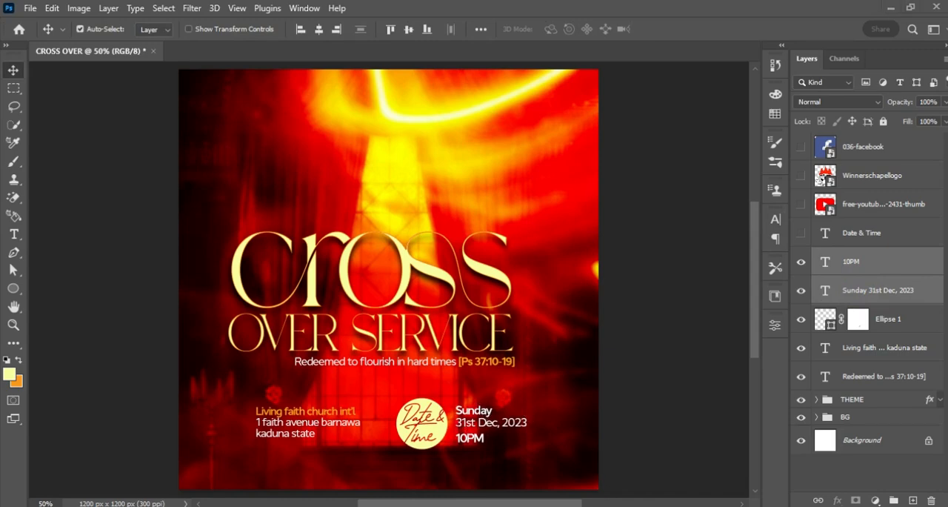
Switch to Notepad and copy the opening lines "Living faith church int'l" and "Presents".
{"action": "key", "text": "alt+Tab"}
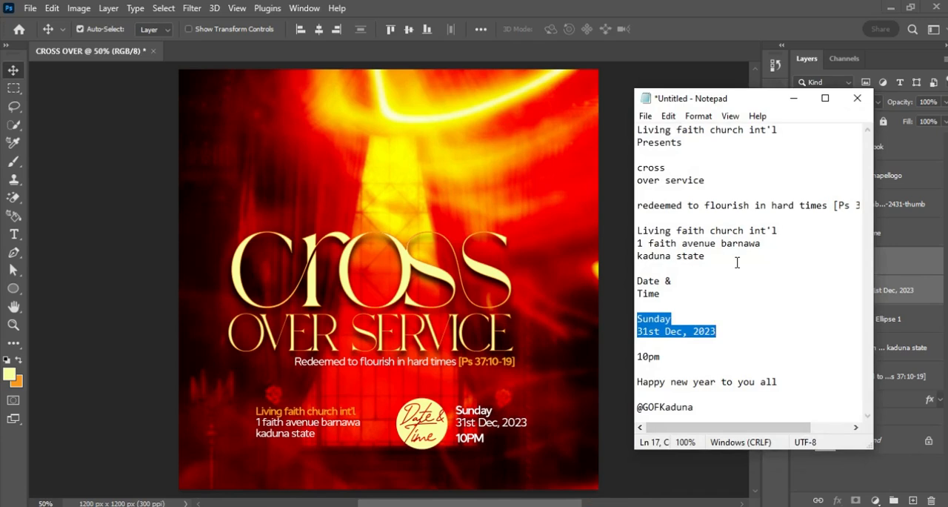
{"action": "left_click_drag", "start_coordinate": [642, 134], "coordinate": [799, 140]}
{"action": "key", "text": "ctrl+c"}
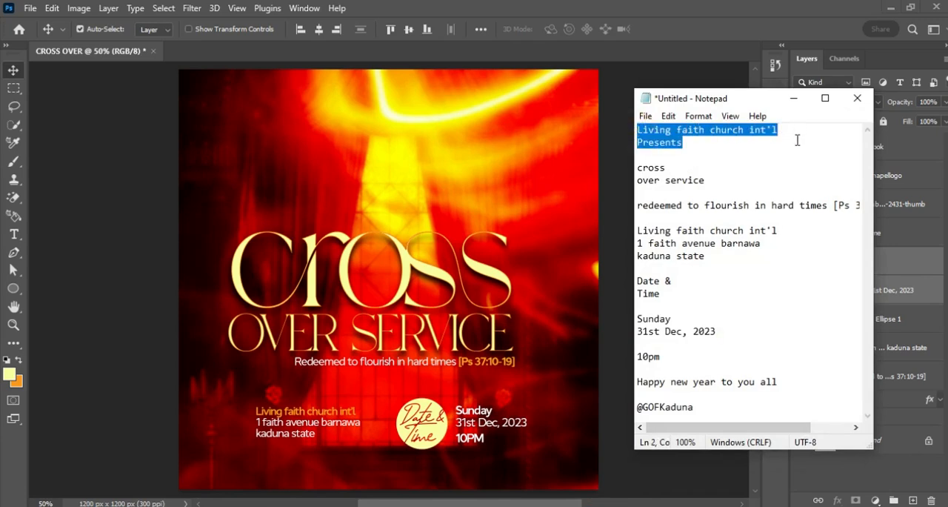
{"action": "left_click", "coordinate": [793, 98]}
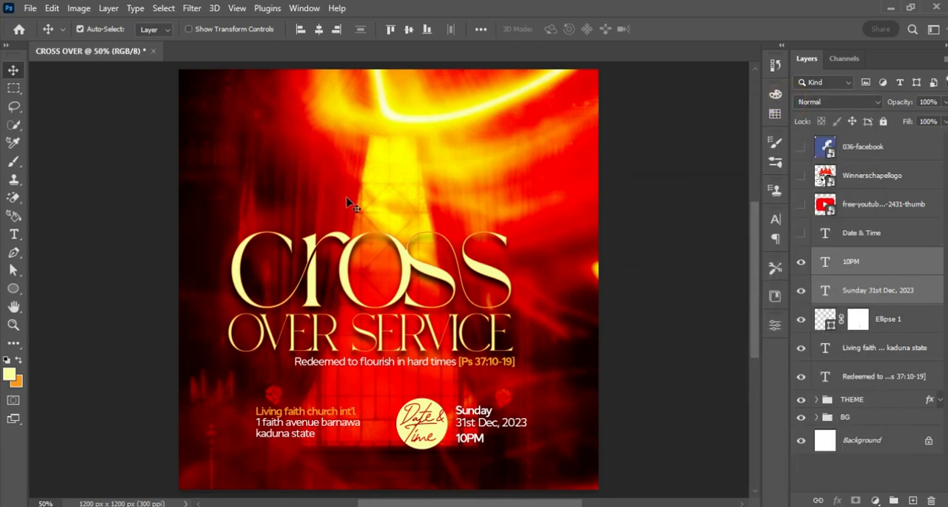
Paste the copied "Living faith church int'l Presents" lines as a new text layer above the word "cross".
{"action": "key", "text": "t"}
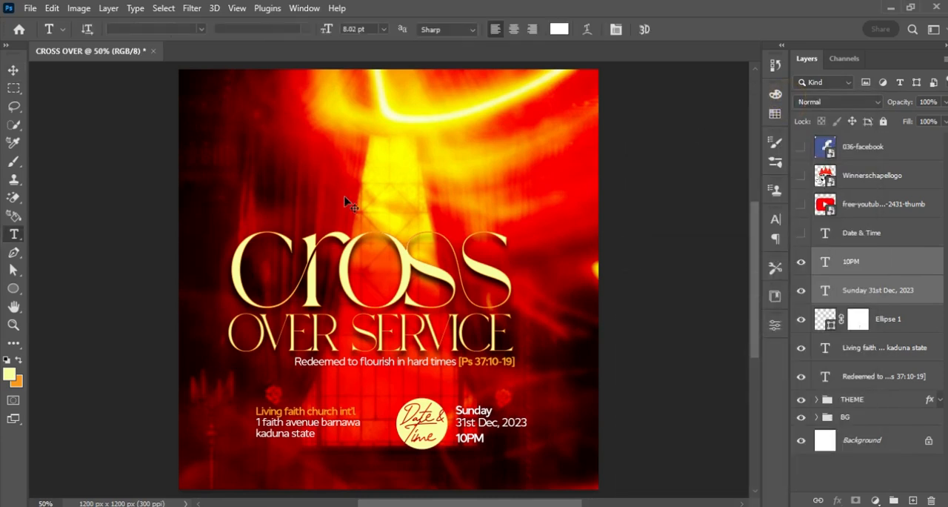
{"action": "left_click", "coordinate": [343, 193]}
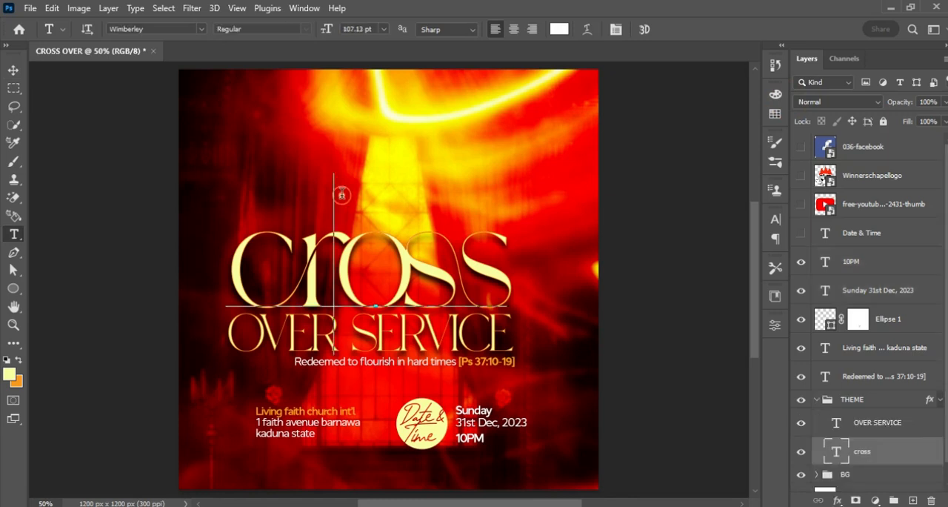
{"action": "key", "text": "Escape"}
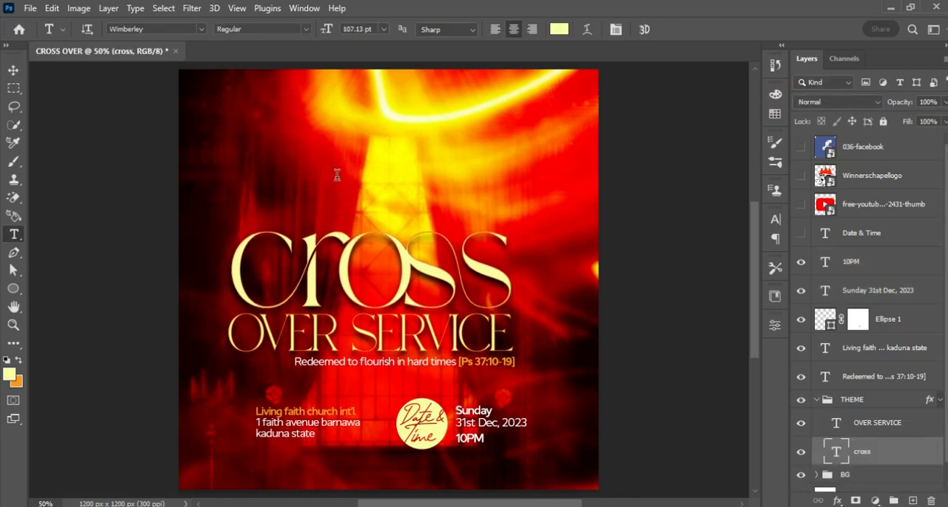
{"action": "left_click", "coordinate": [343, 144]}
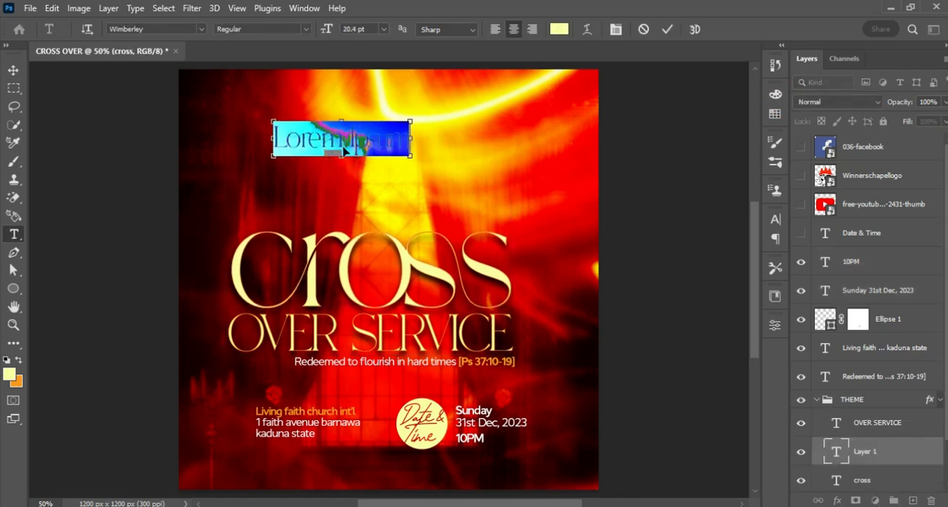
{"action": "key", "text": "ctrl+v"}
{"action": "key", "text": "Escape"}
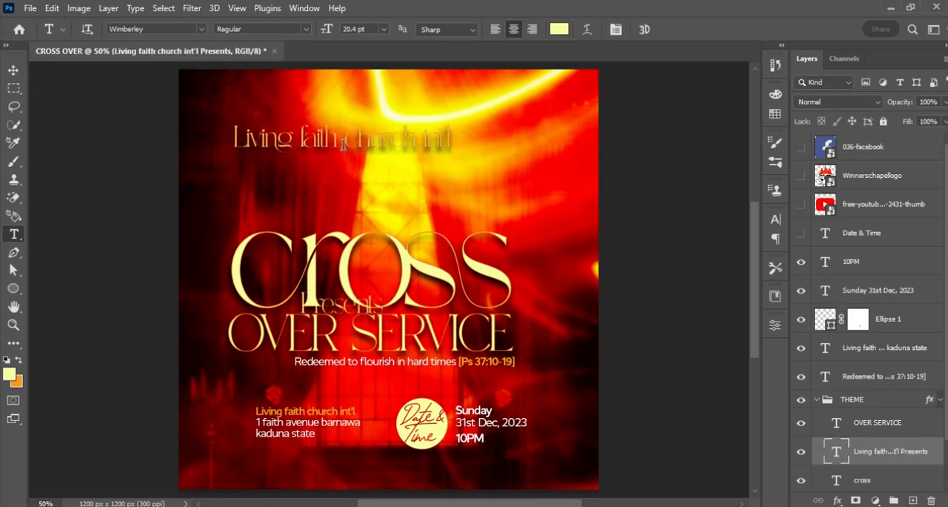
Set the "Living faith church int'l Presents" text to the Cyntho Next Regular font.
{"action": "left_click", "coordinate": [154, 28]}
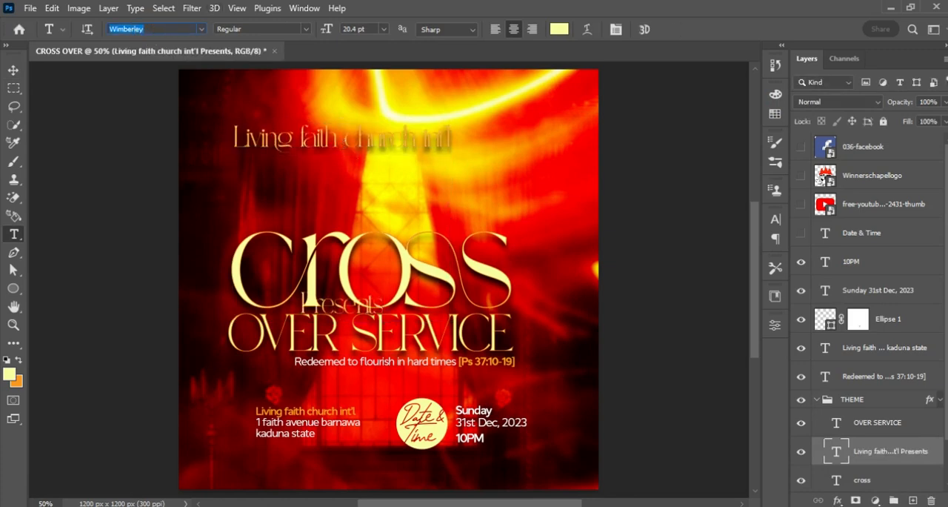
{"action": "type", "text": "CYNT"}
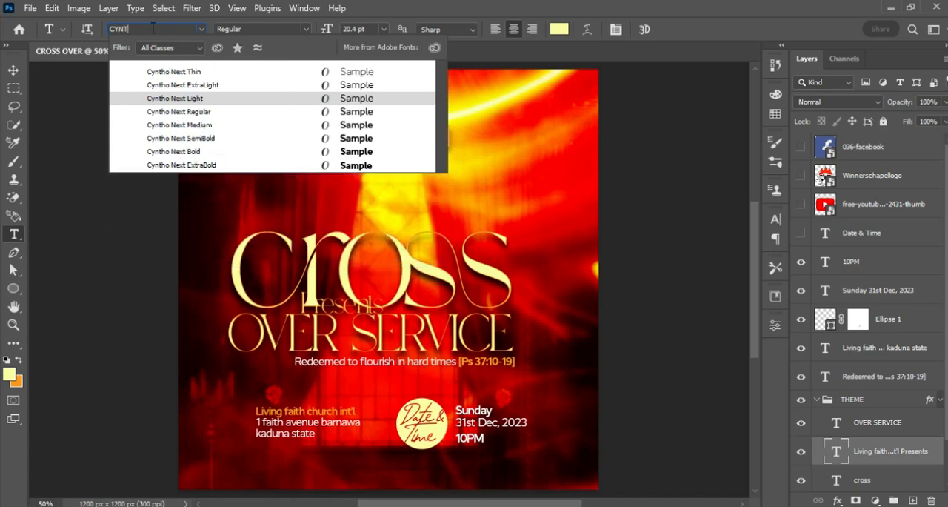
{"action": "key", "text": "Down"}
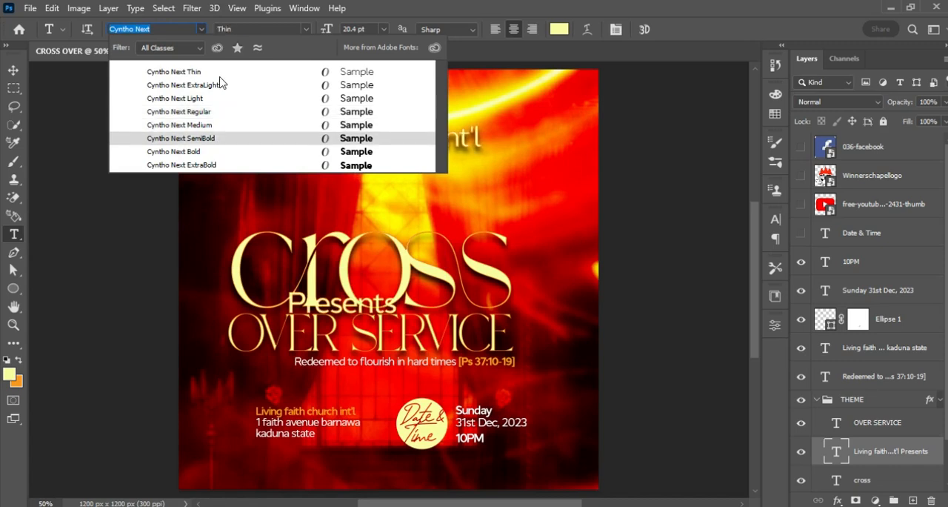
{"action": "left_click", "coordinate": [263, 112]}
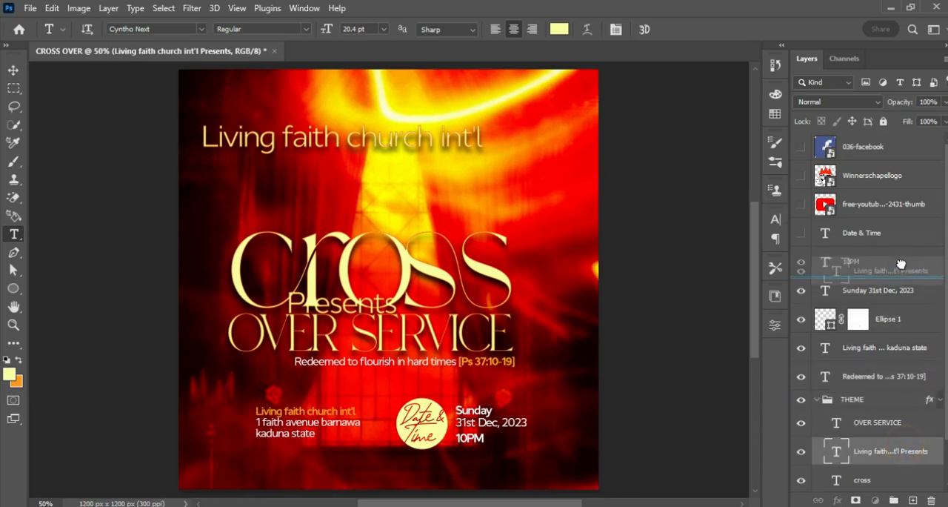
Move the "Living faith church int'l Presents" layer out of the THEME group to above 10PM and color it white.
{"action": "left_click_drag", "start_coordinate": [896, 250], "coordinate": [895, 252]}
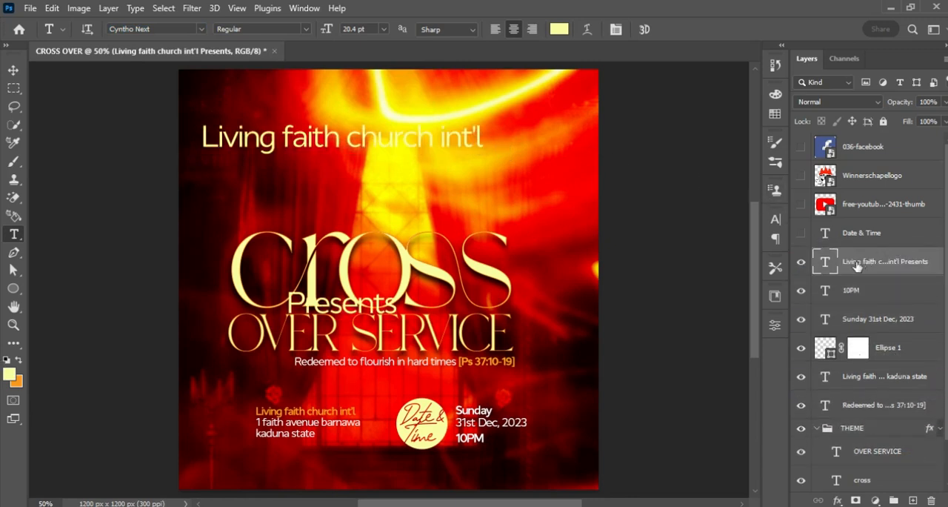
{"action": "left_click", "coordinate": [560, 30]}
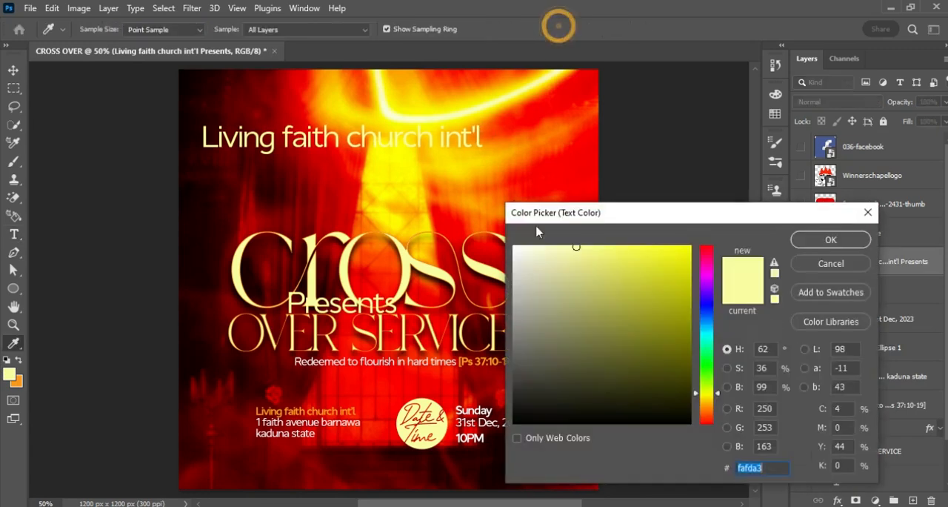
{"action": "left_click", "coordinate": [519, 249]}
{"action": "left_click", "coordinate": [832, 240]}
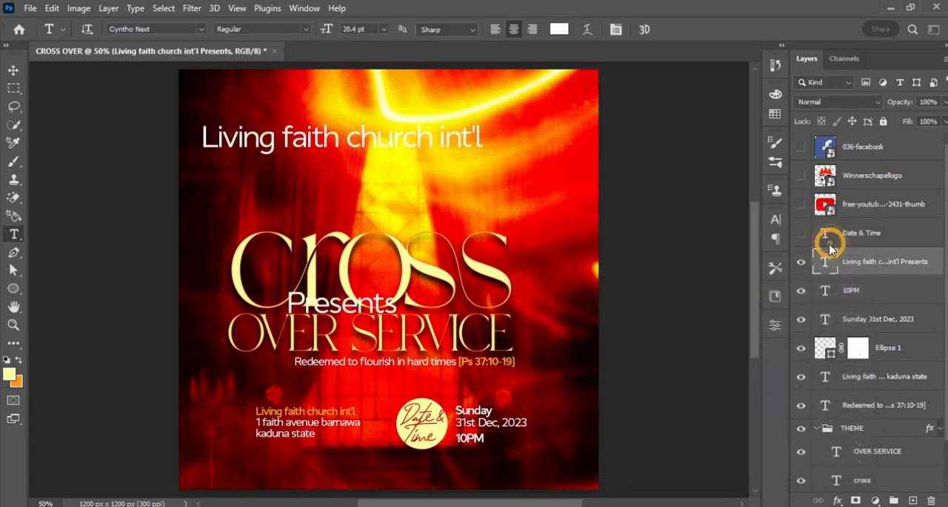
Scale the "Living faith church int'l Presents" text down to about 10.61 pt and left-align its lines.
{"action": "key", "text": "ctrl+t"}
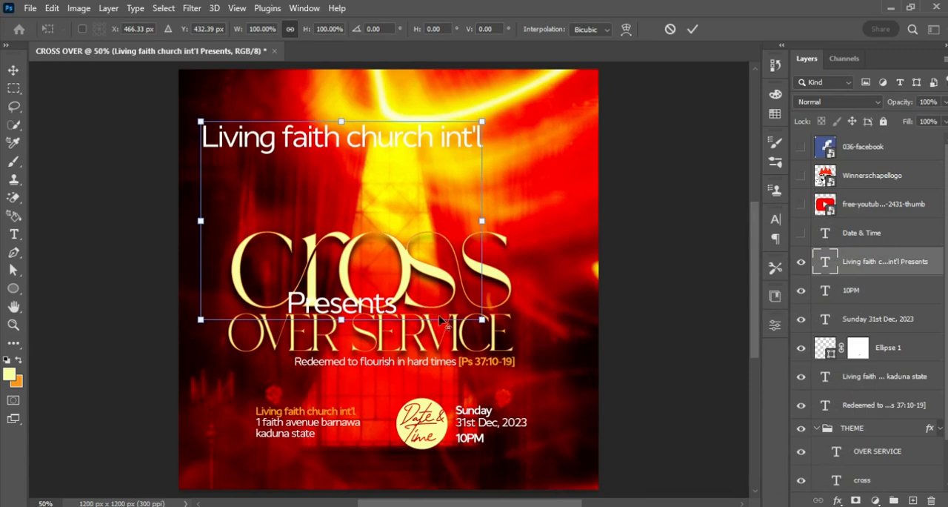
{"action": "left_click_drag", "start_coordinate": [485, 323], "coordinate": [414, 275]}
{"action": "key", "text": "Return"}
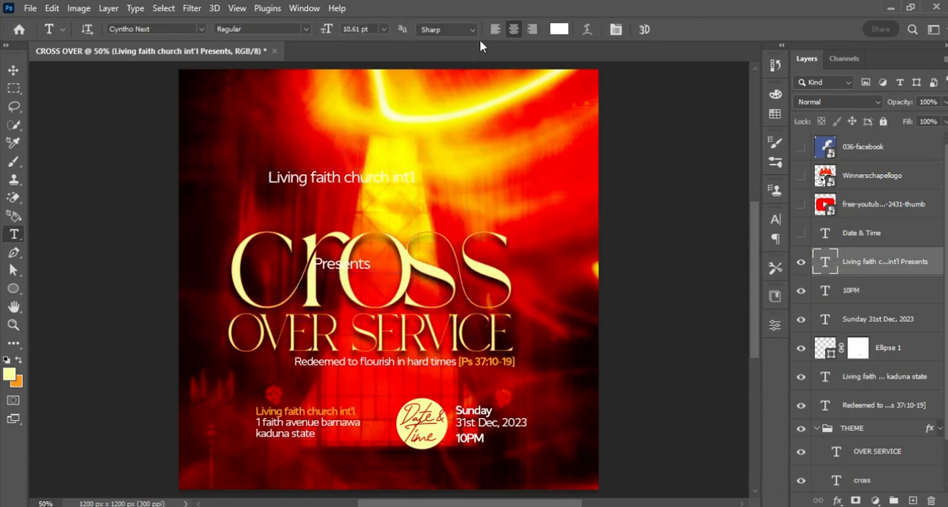
{"action": "left_click", "coordinate": [495, 29]}
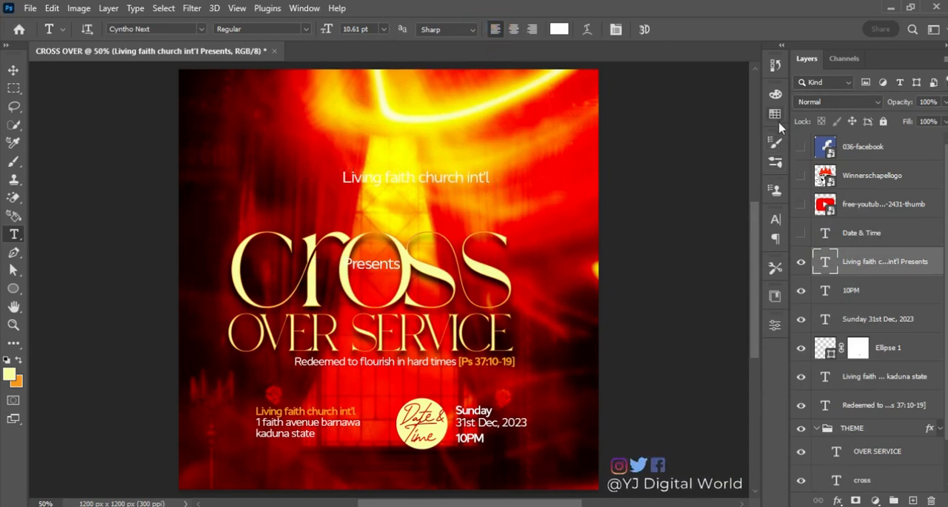
Tighten the line spacing of the "Living faith church int'l Presents" text to 10 pt leading.
{"action": "left_click", "coordinate": [775, 219]}
{"action": "left_click", "coordinate": [700, 256]}
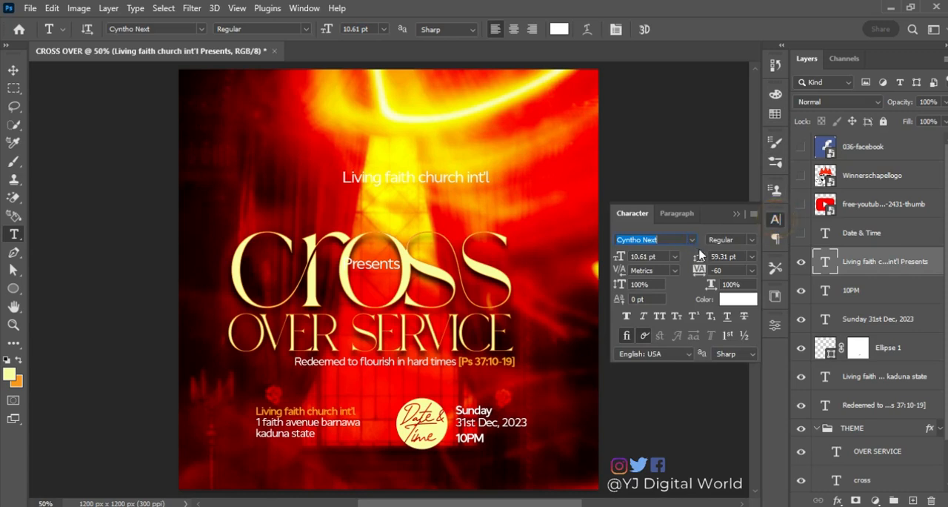
{"action": "type", "text": "31"}
{"action": "key", "text": "Return"}
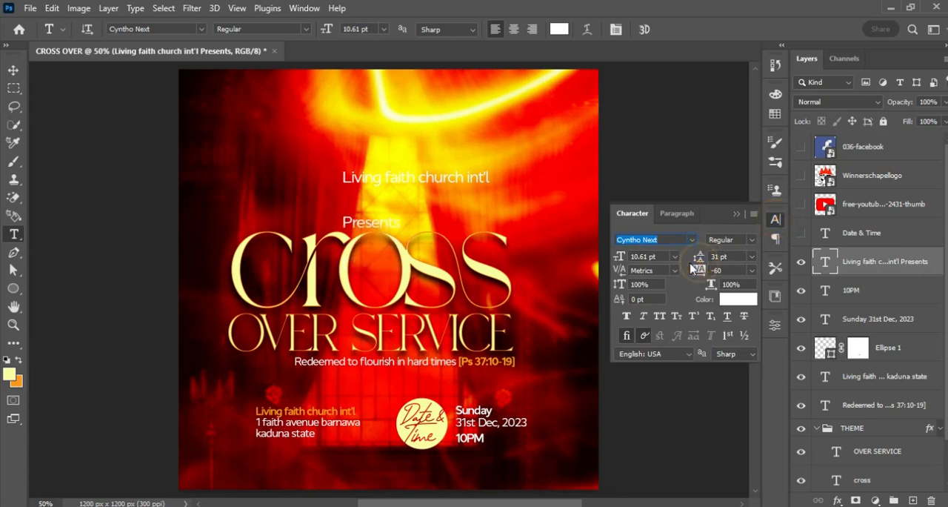
{"action": "left_click_drag", "start_coordinate": [702, 257], "coordinate": [699, 261]}
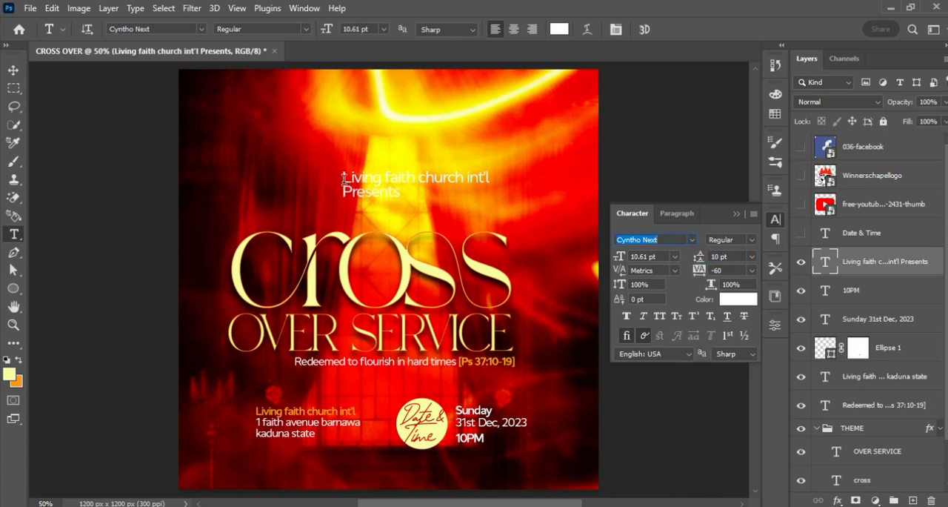
Set only the "Living faith church int'l" line above the title to SemiBold and color it orange f8981d.
{"action": "left_click_drag", "start_coordinate": [343, 179], "coordinate": [515, 175]}
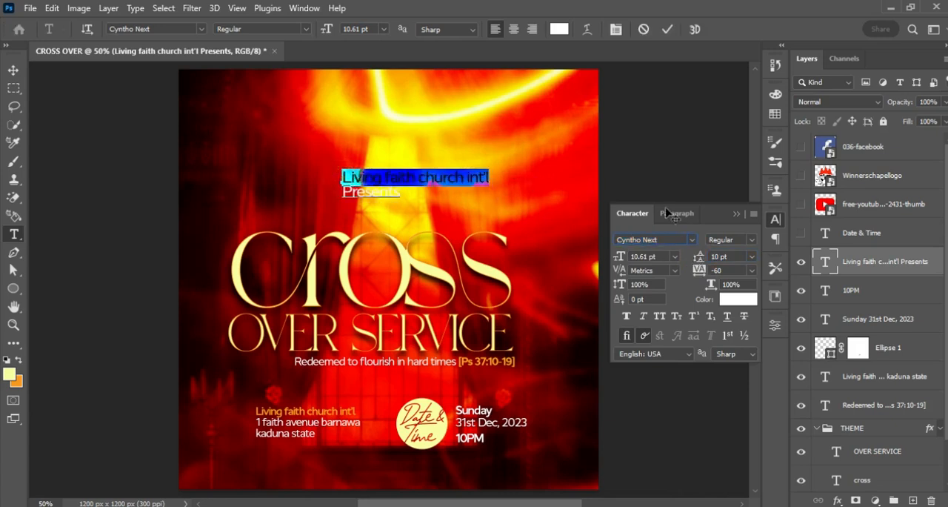
{"action": "left_click", "coordinate": [750, 240]}
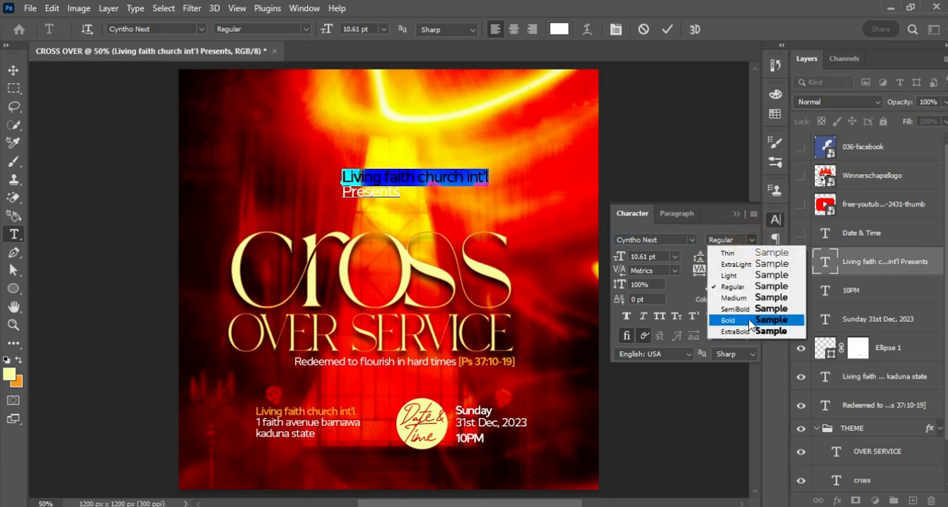
{"action": "left_click", "coordinate": [738, 308]}
{"action": "left_click", "coordinate": [735, 297]}
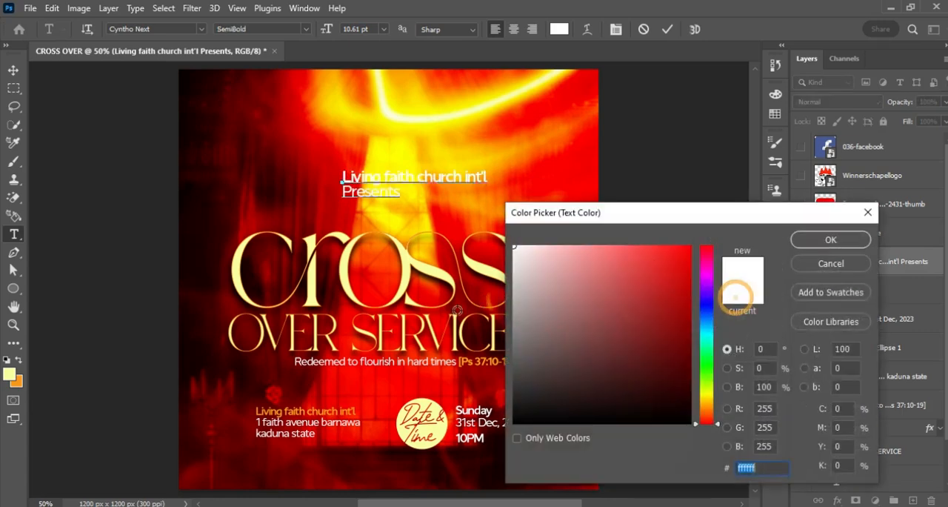
{"action": "left_click", "coordinate": [16, 381]}
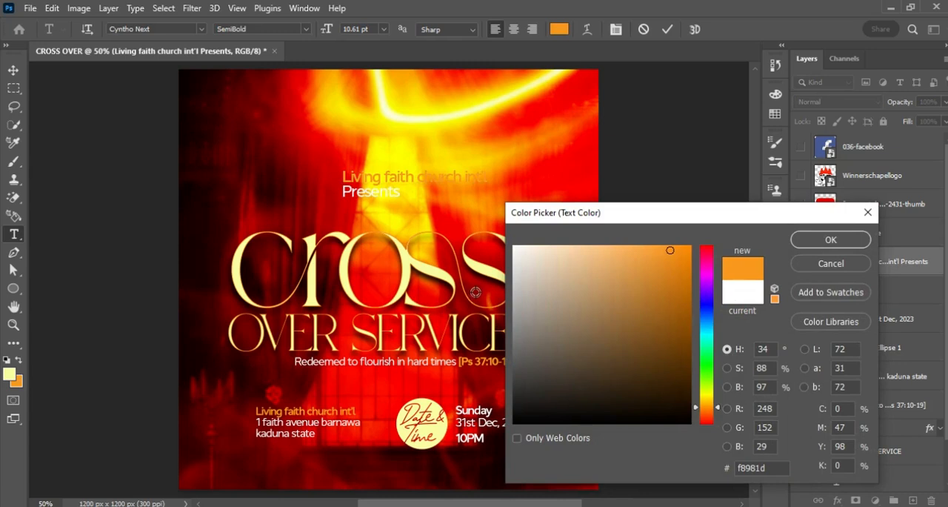
{"action": "left_click", "coordinate": [845, 241]}
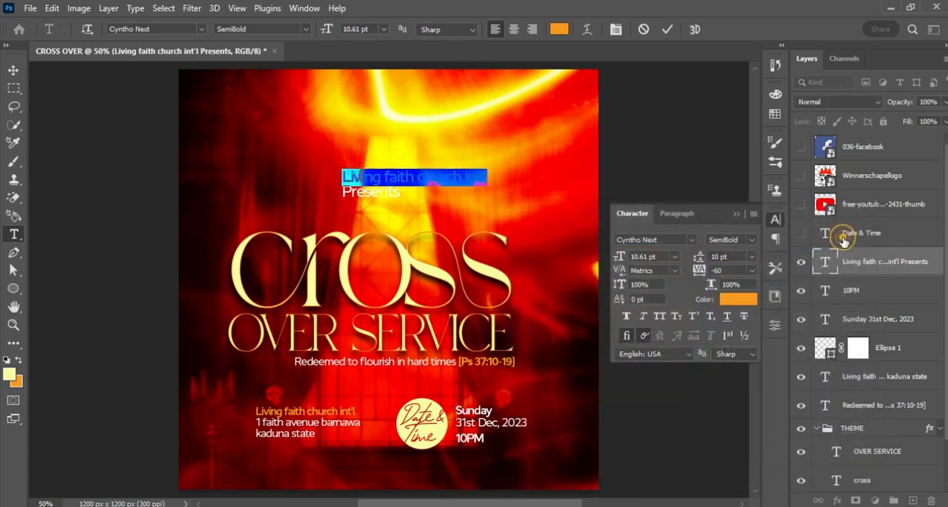
{"action": "left_click", "coordinate": [668, 29]}
Scale the two-line presenter text down to about 7.35 pt and place it just above the start of "cross".
{"action": "left_click", "coordinate": [13, 69]}
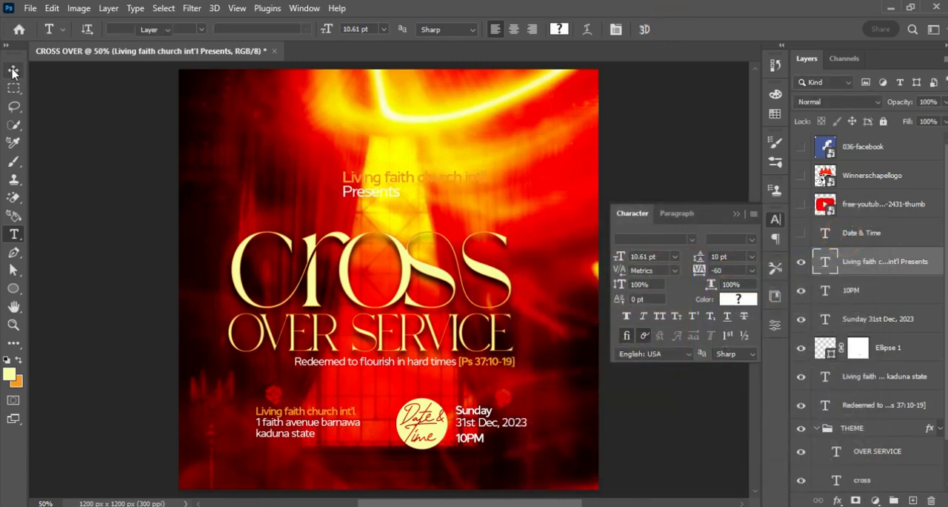
{"action": "key", "text": "ctrl+t"}
{"action": "left_click_drag", "start_coordinate": [487, 200], "coordinate": [346, 230]}
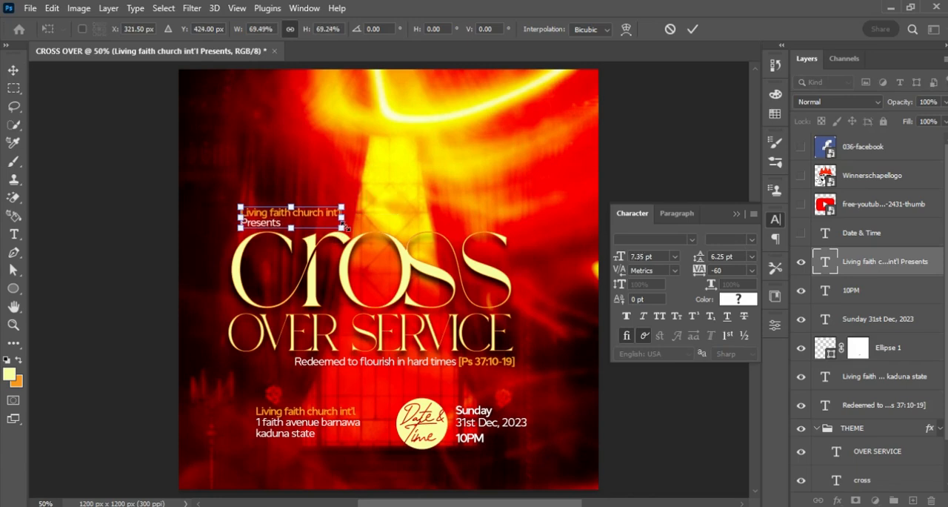
{"action": "key", "text": "Return"}
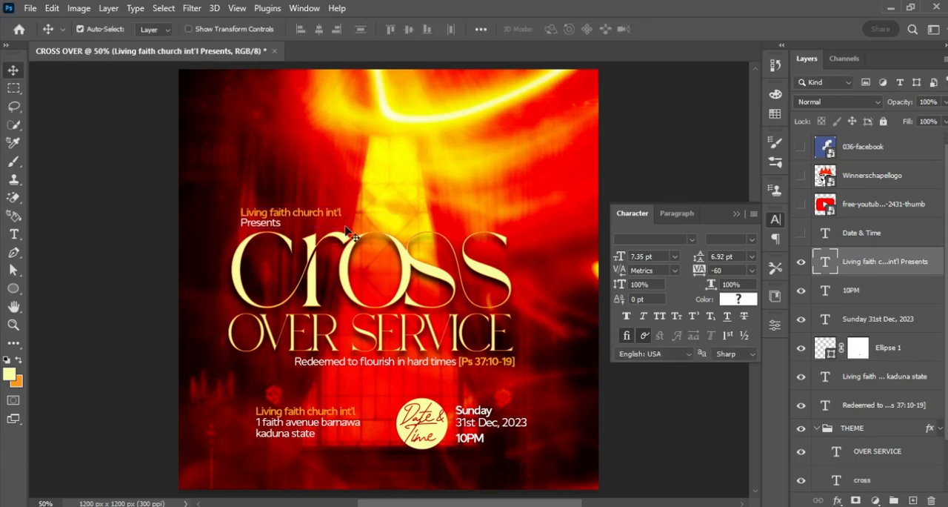
Shift the two-line presenter text slightly left and up to fine-tune its position above the "c" of "cross".
{"action": "key", "text": "ctrl+t"}
{"action": "mouse_move", "coordinate": [324, 227]}
{"action": "left_mouse_down"}
{"action": "mouse_move", "coordinate": [438, 189]}
{"action": "mouse_move", "coordinate": [307, 220]}
{"action": "mouse_move", "coordinate": [321, 228]}
{"action": "left_mouse_up"}
{"action": "key", "text": "Return"}
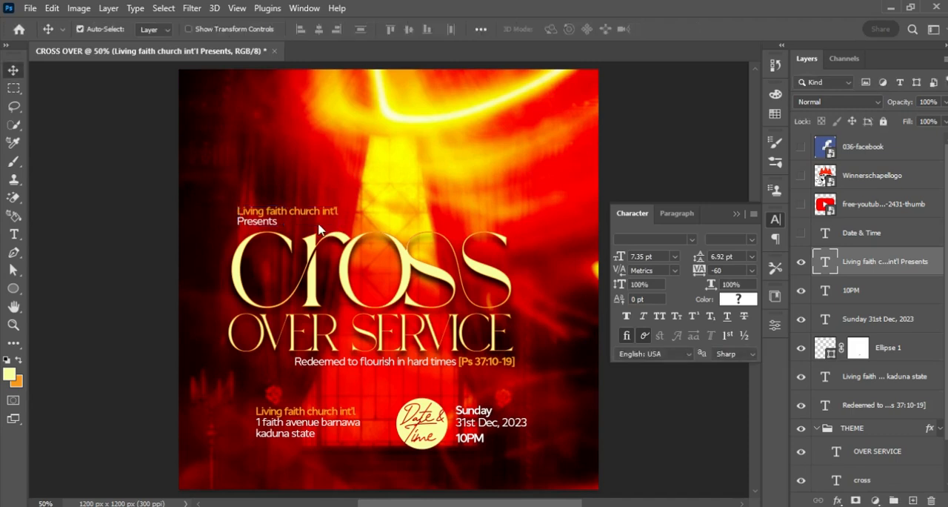
{"action": "key", "text": "Up"}
{"action": "key", "text": "Up"}
{"action": "key", "text": "Up"}
{"action": "key", "text": "Up"}
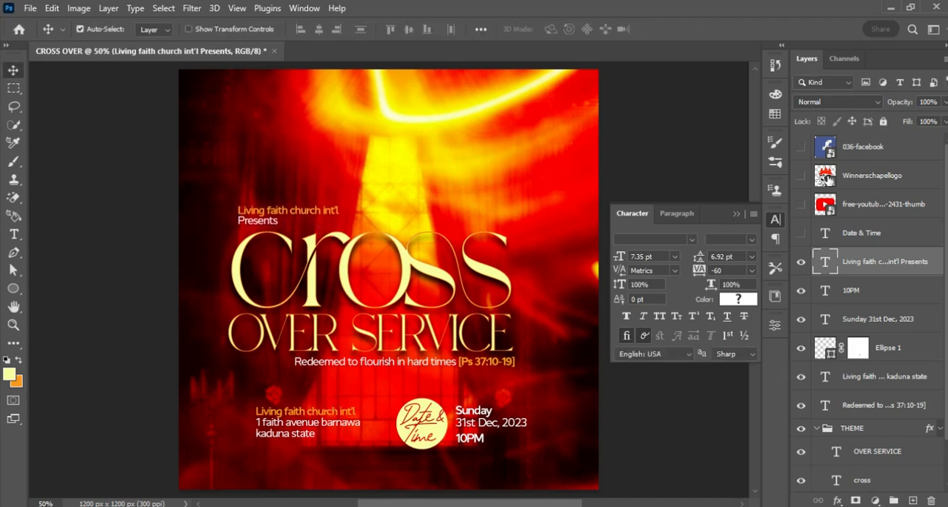
Show the Winnerschapellogo layer, move it just below the Date & Time layer, and scale it to about 6.9% above the presenter text.
{"action": "left_click", "coordinate": [802, 176]}
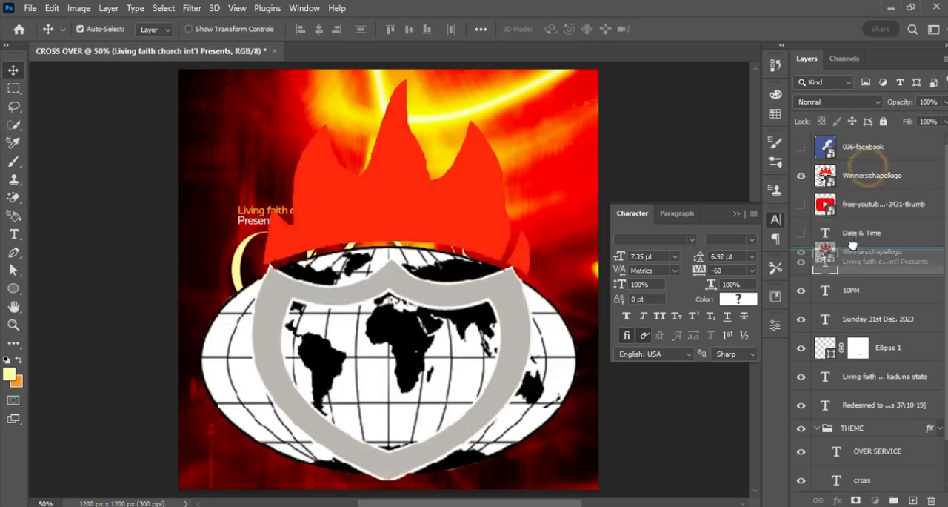
{"action": "left_click_drag", "start_coordinate": [852, 246], "coordinate": [854, 251]}
{"action": "key", "text": "ctrl+t"}
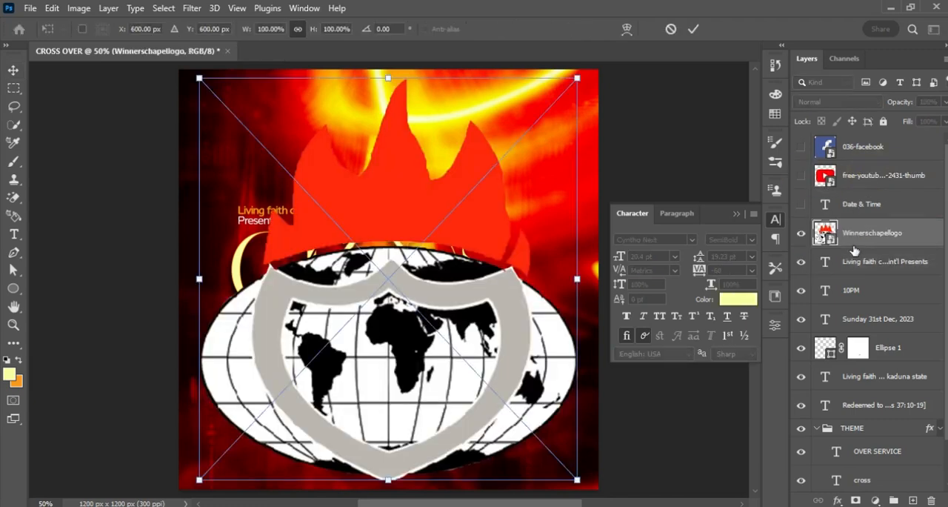
{"action": "left_click_drag", "start_coordinate": [577, 277], "coordinate": [246, 172]}
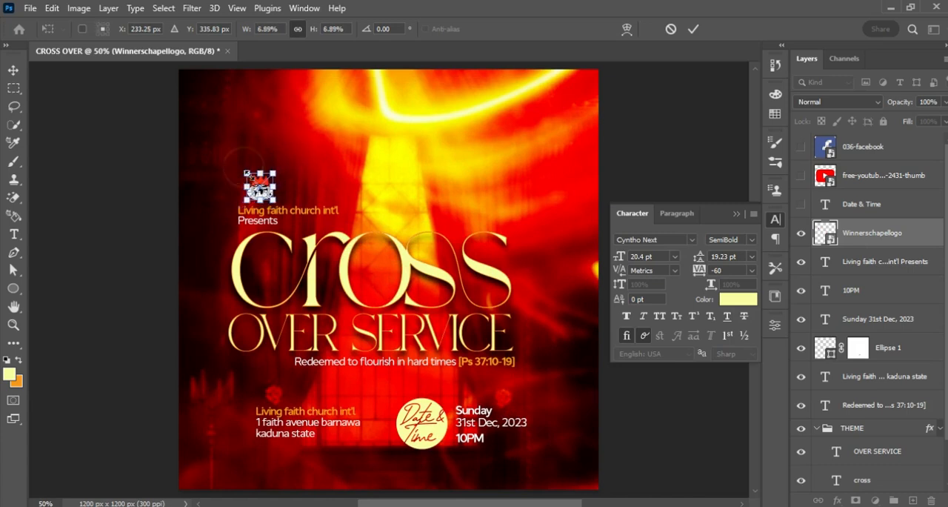
{"action": "key", "text": "Return"}
Nudge the church logo slightly left and down so it sits just above the start of the presenter text.
{"action": "key", "text": "Left"}
{"action": "key", "text": "Left"}
{"action": "key", "text": "Left"}
{"action": "key", "text": "Left"}
{"action": "key", "text": "Left"}
{"action": "key", "text": "Left"}
{"action": "key", "text": "Left"}
{"action": "key", "text": "Left"}
{"action": "key", "text": "Left"}
{"action": "key", "text": "Left"}
{"action": "key", "text": "Left"}
{"action": "key", "text": "Left"}
{"action": "key", "text": "Left"}
{"action": "key", "text": "Left"}
{"action": "key", "text": "Down"}
{"action": "key", "text": "Down"}
{"action": "key", "text": "Down"}
{"action": "key", "text": "Down"}
{"action": "key", "text": "Down"}
{"action": "key", "text": "Down"}
{"action": "key", "text": "Down"}
{"action": "key", "text": "Down"}
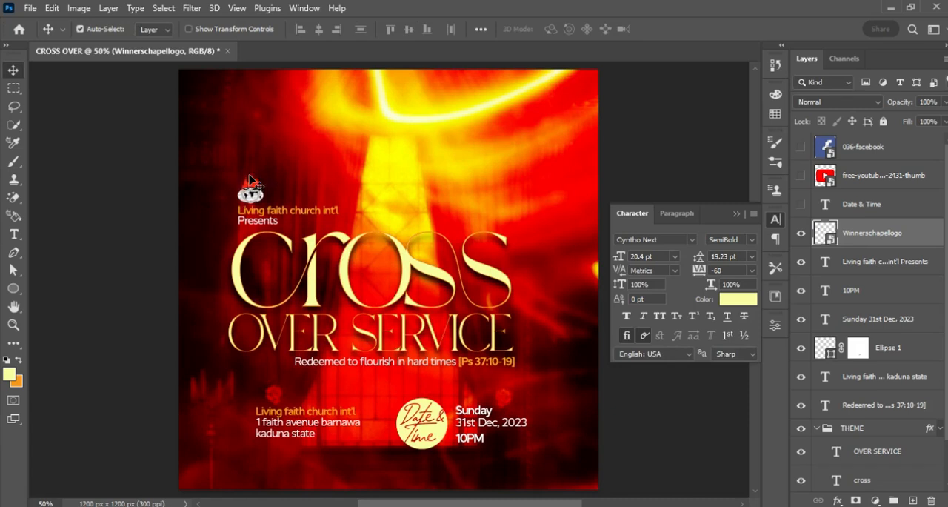
Move the church logo and the presenter text together slightly upward, away from the "cross" title.
{"action": "left_click", "coordinate": [921, 267], "text": "shift"}
{"action": "key", "text": "Up"}
{"action": "key", "text": "Up"}
{"action": "key", "text": "Up"}
{"action": "key", "text": "Up"}
{"action": "key", "text": "Up"}
{"action": "key", "text": "Up"}
{"action": "key", "text": "Up"}
{"action": "key", "text": "Up"}
{"action": "key", "text": "Up"}
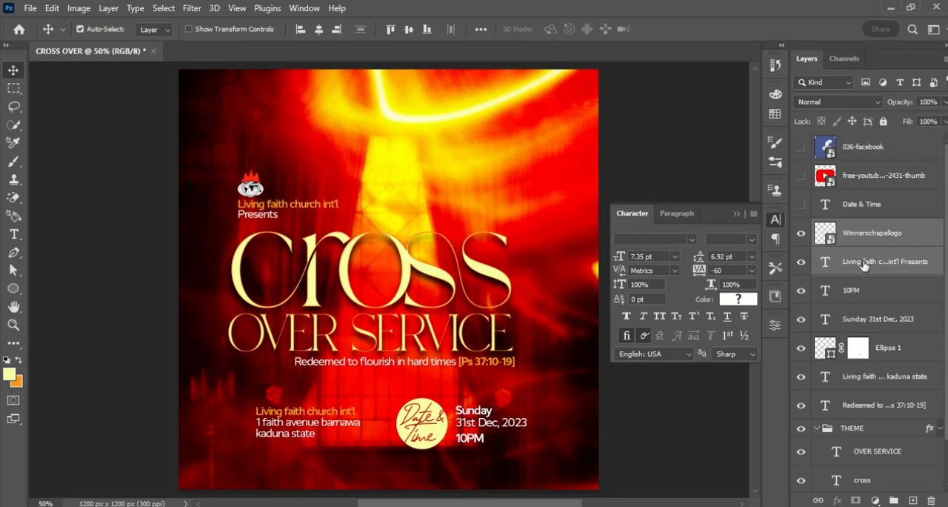
{"action": "left_click", "coordinate": [821, 206]}
{"action": "left_click", "coordinate": [801, 204]}
{"action": "left_click", "coordinate": [801, 204]}
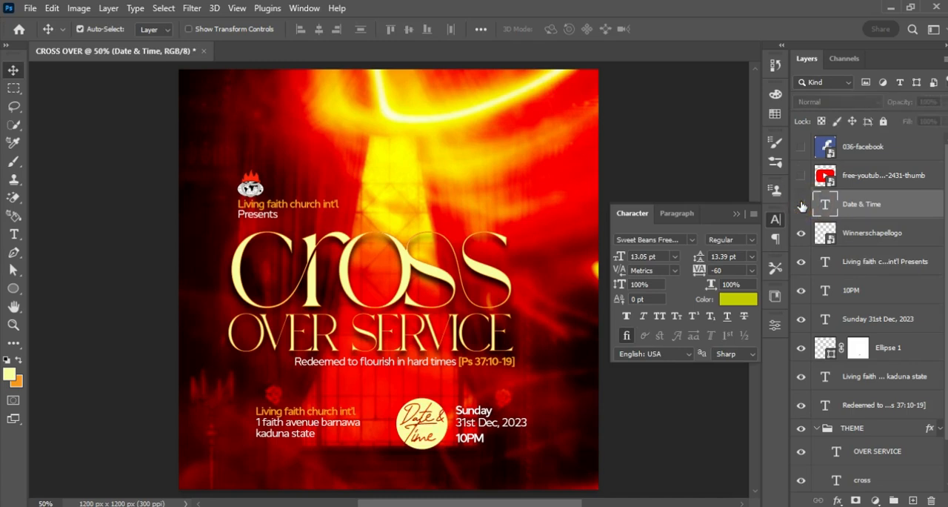
{"action": "left_click", "coordinate": [801, 203]}
{"action": "left_click", "coordinate": [802, 205]}
Show the YouTube logo layer, scale it down to a small icon and place it above the last letters of "cross".
{"action": "left_click", "coordinate": [801, 175]}
{"action": "left_click", "coordinate": [801, 147]}
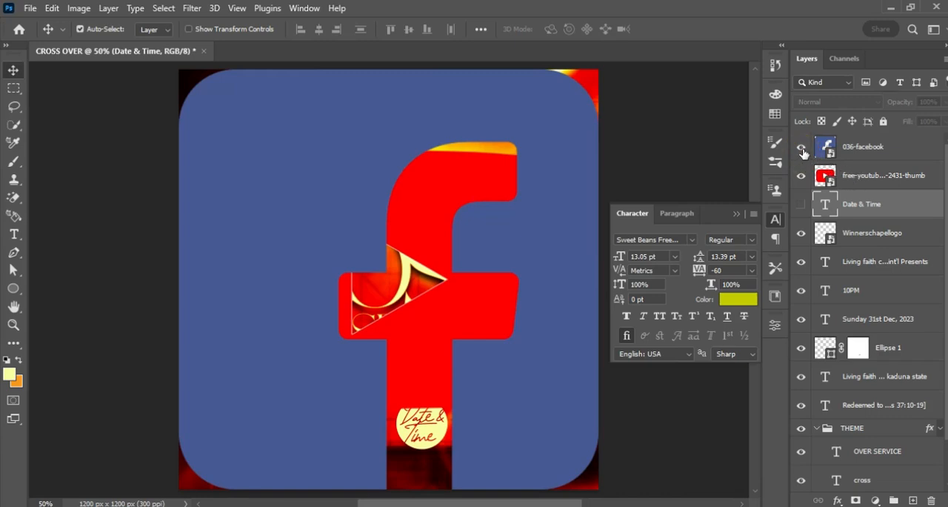
{"action": "left_click", "coordinate": [801, 148]}
{"action": "left_click", "coordinate": [893, 178]}
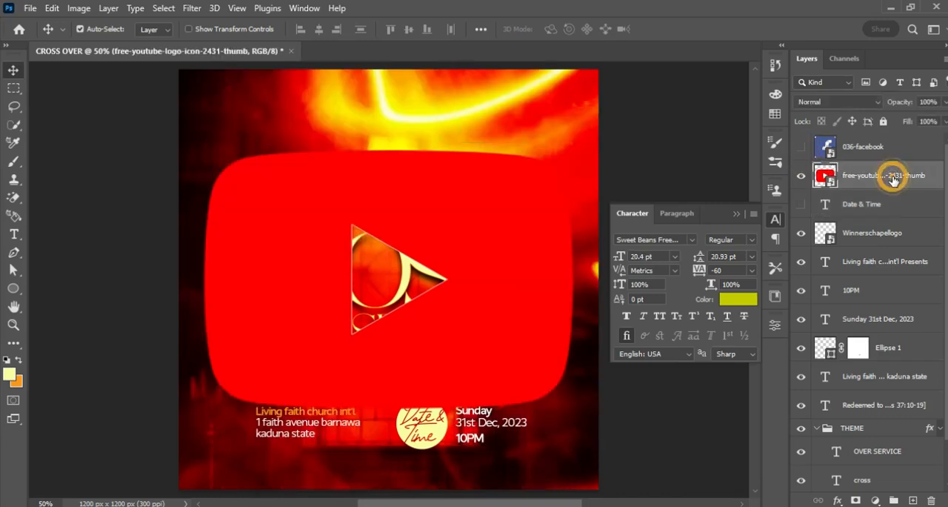
{"action": "key", "text": "ctrl+t"}
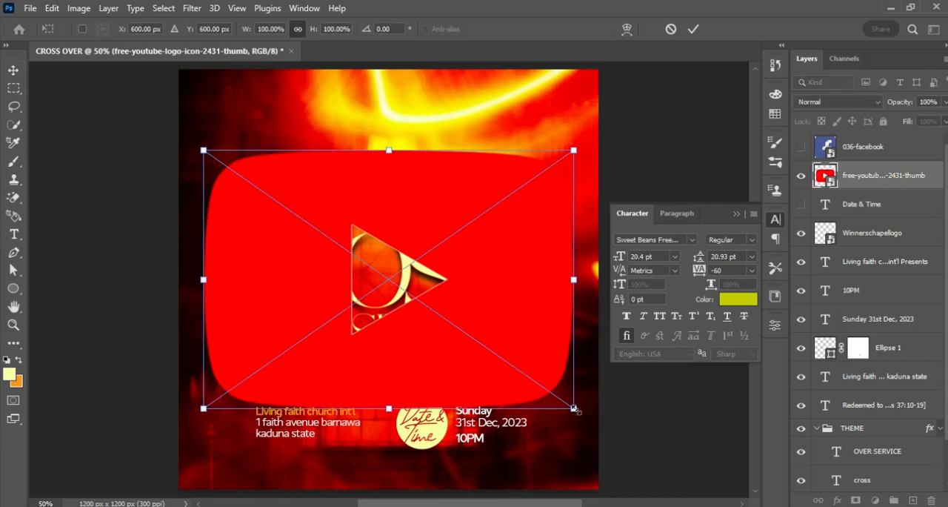
{"action": "left_click_drag", "start_coordinate": [563, 402], "coordinate": [460, 215]}
{"action": "key", "text": "Return"}
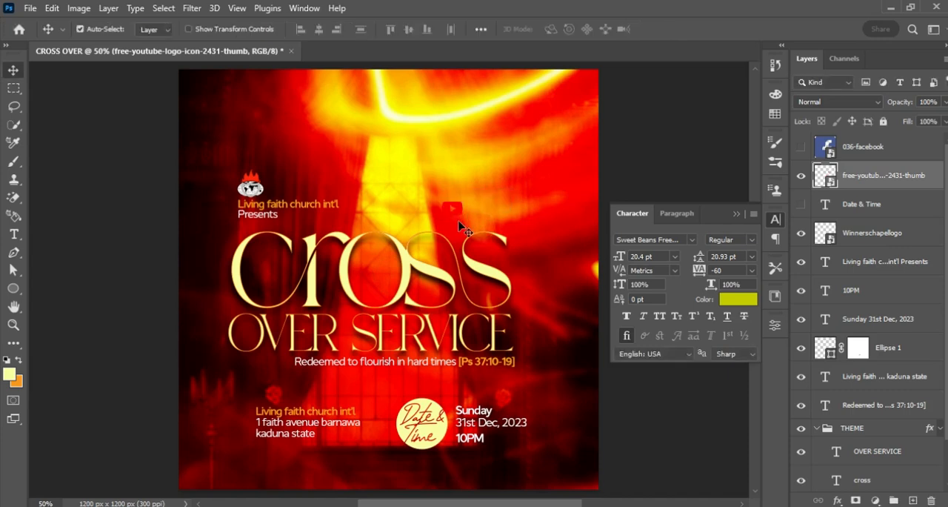
Show the 036-facebook layer, scale it down to match the YouTube icon and place it beside that icon's right edge.
{"action": "left_click", "coordinate": [879, 154]}
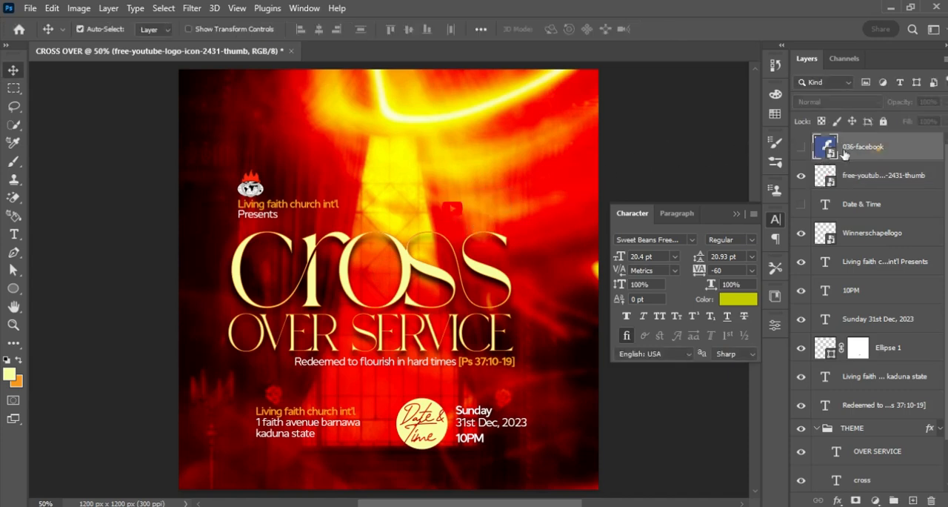
{"action": "left_click", "coordinate": [801, 146]}
{"action": "key", "text": "ctrl+t"}
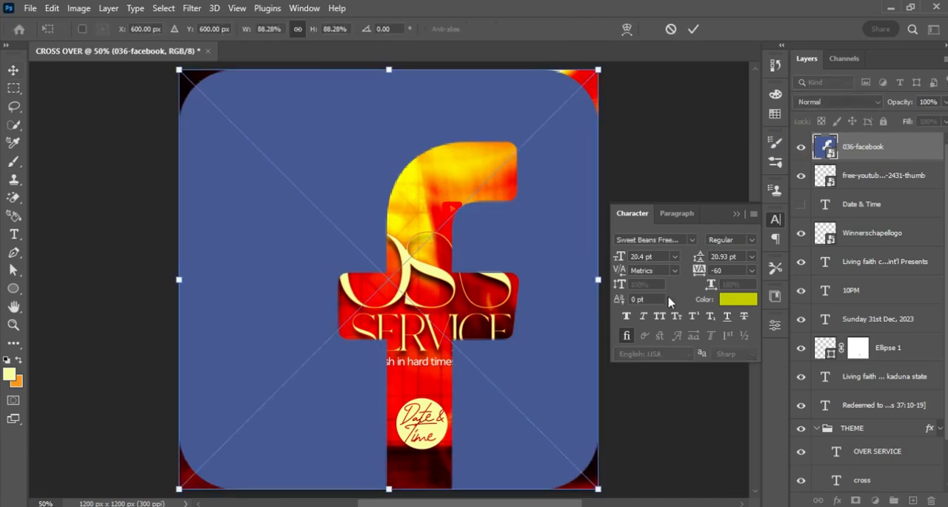
{"action": "left_click_drag", "start_coordinate": [609, 288], "coordinate": [487, 224]}
{"action": "key", "text": "Return"}
{"action": "key", "text": "ctrl+t"}
{"action": "key", "text": "Return"}
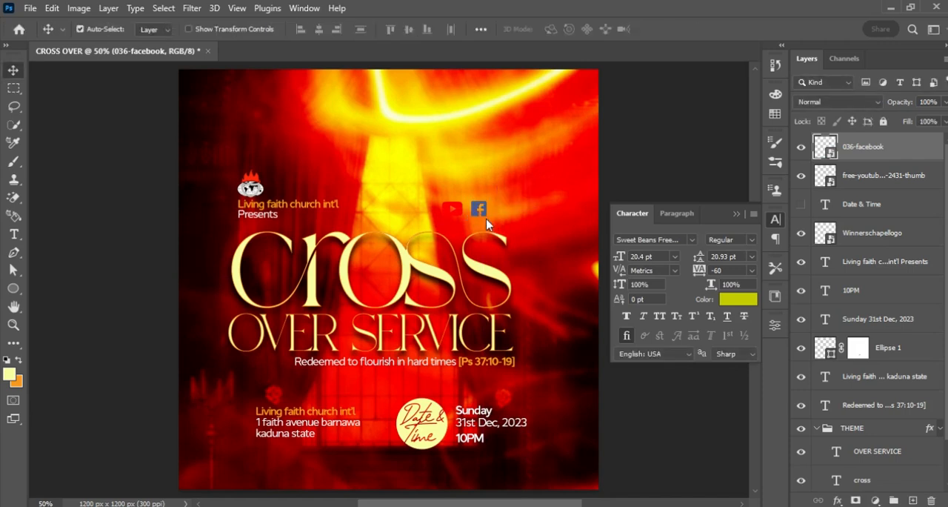
Nudge the Facebook icon left to narrow its gap to the YouTube icon.
{"action": "left_click", "coordinate": [877, 188]}
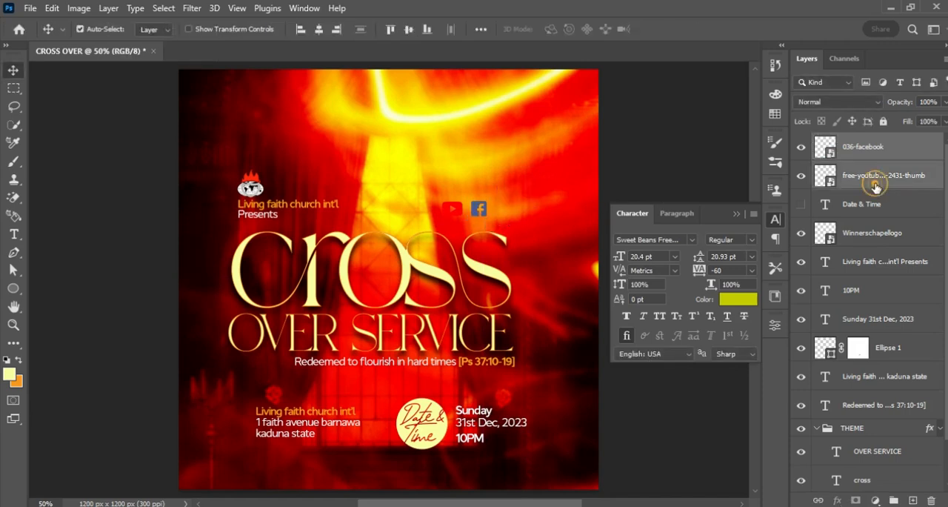
{"action": "left_click", "coordinate": [901, 160]}
{"action": "key", "text": "Left"}
{"action": "key", "text": "Left"}
{"action": "key", "text": "Left"}
{"action": "key", "text": "Left"}
{"action": "key", "text": "Left"}
{"action": "key", "text": "Left"}
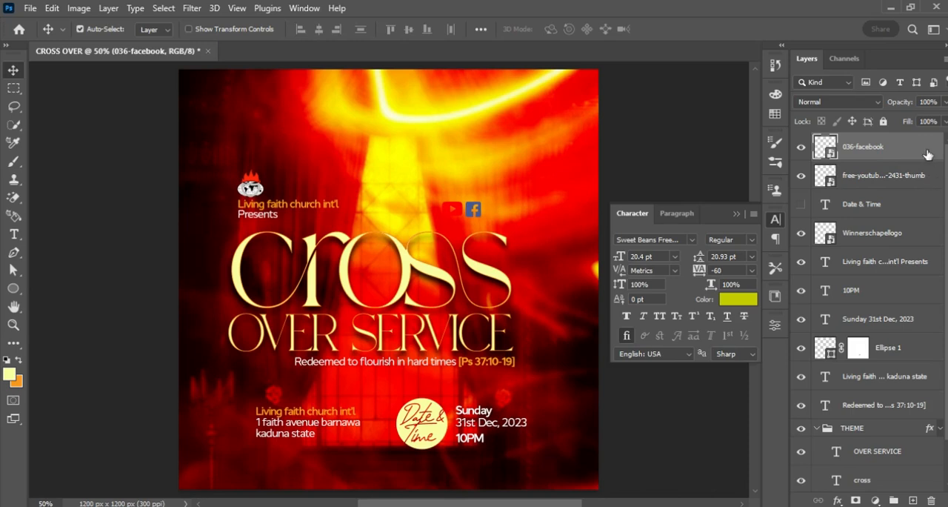
Group the 036-facebook and YouTube logo layers.
{"action": "left_click", "coordinate": [919, 149]}
{"action": "left_click", "coordinate": [929, 173], "text": "shift"}
{"action": "key", "text": "ctrl+g"}
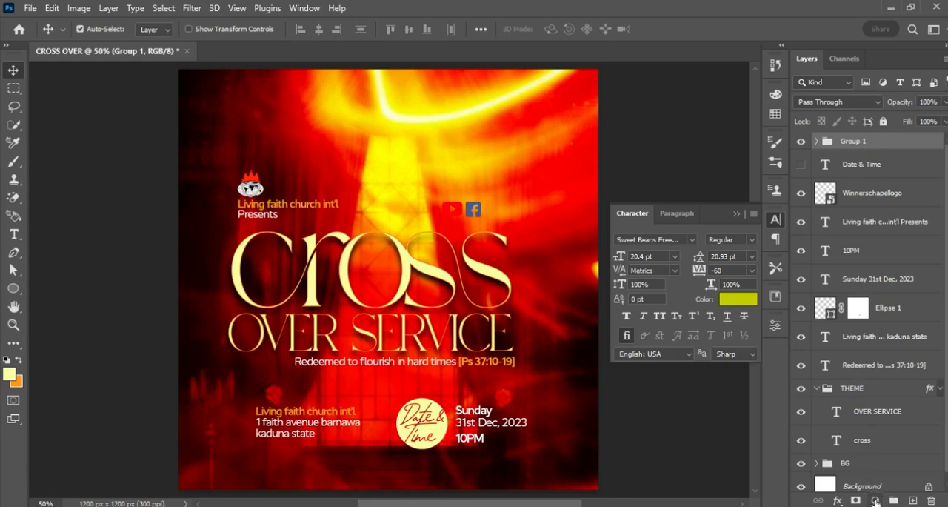
Clip a Hue/Saturation adjustment to the icon group with saturation -100 and lightness raised until the icons turn white.
{"action": "left_click", "coordinate": [875, 501]}
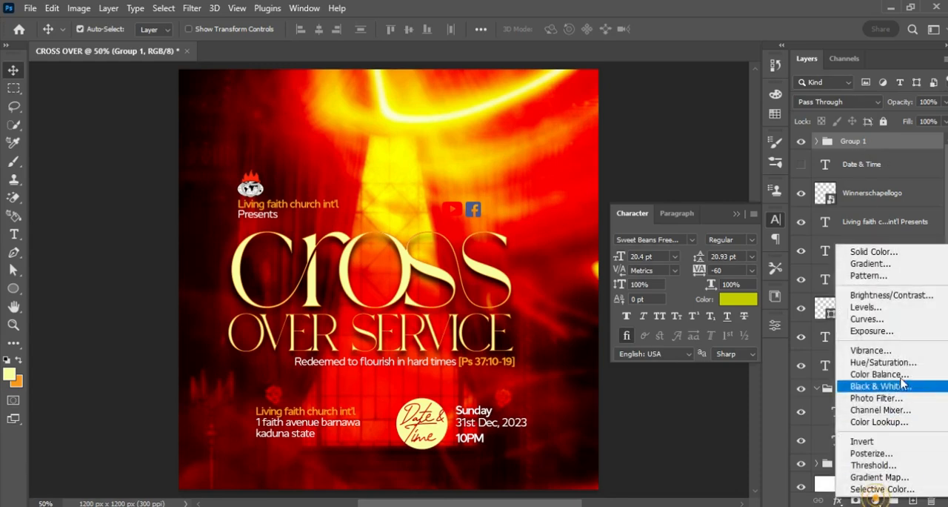
{"action": "left_click", "coordinate": [884, 362]}
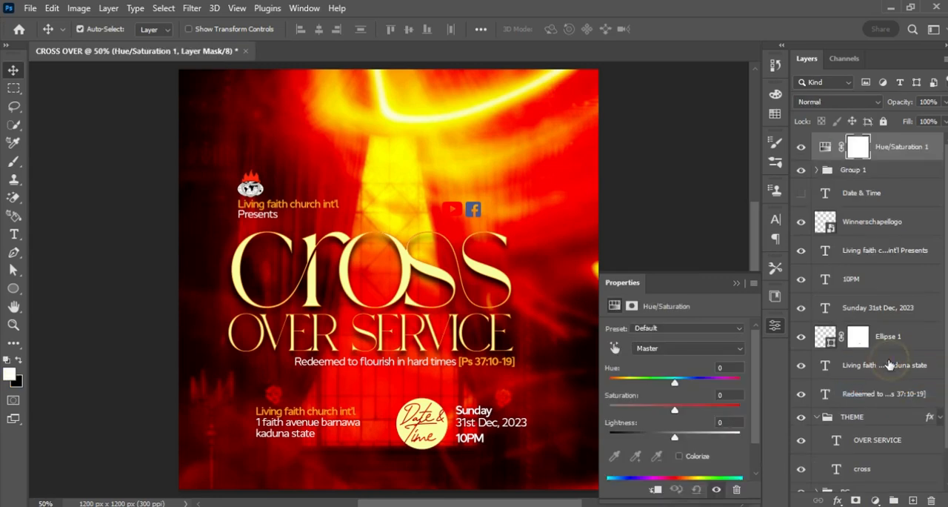
{"action": "left_click", "coordinate": [655, 489]}
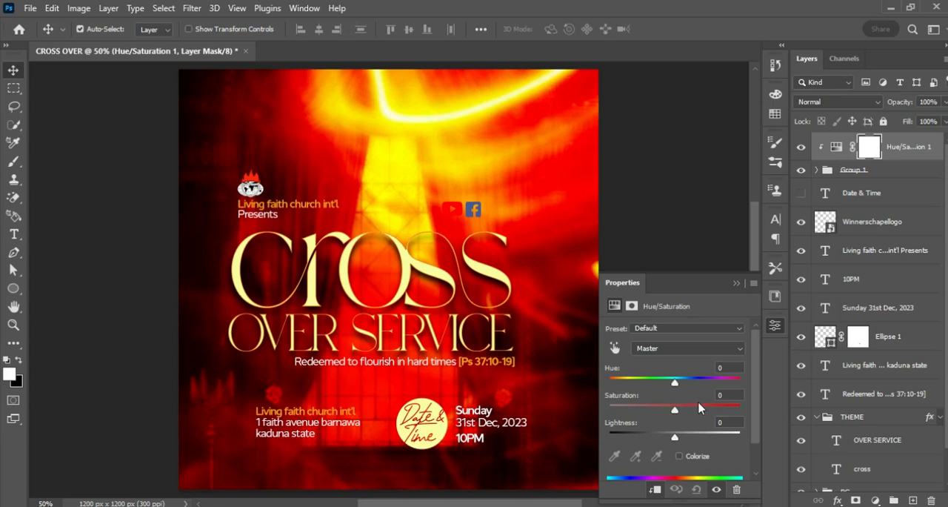
{"action": "left_click_drag", "start_coordinate": [673, 414], "coordinate": [609, 410]}
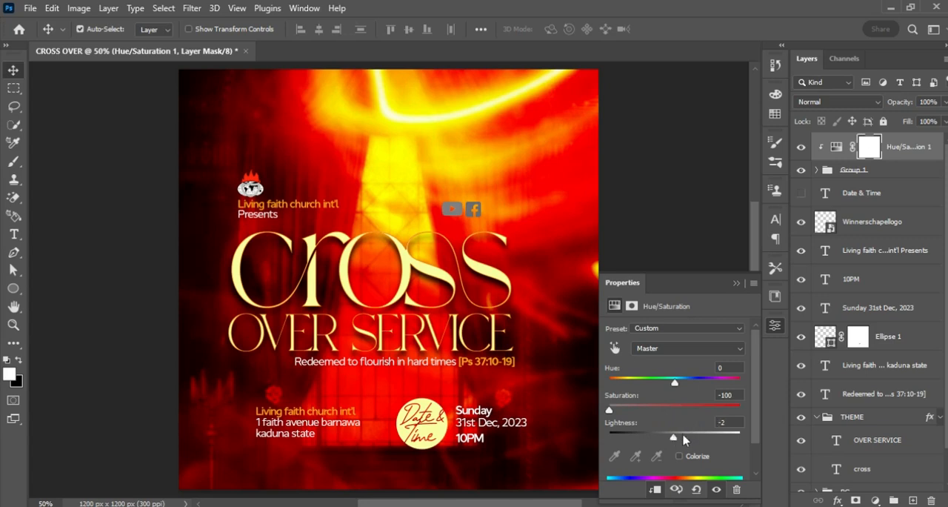
{"action": "left_click_drag", "start_coordinate": [676, 440], "coordinate": [775, 445]}
{"action": "left_click", "coordinate": [736, 283]}
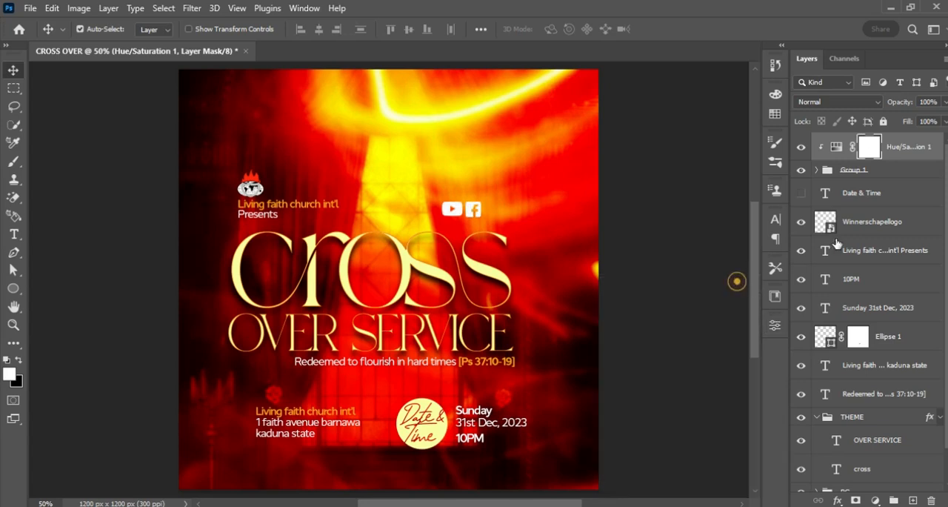
Scale the social icon group down and place it just above the first "s" of "cross".
{"action": "left_click", "coordinate": [875, 171]}
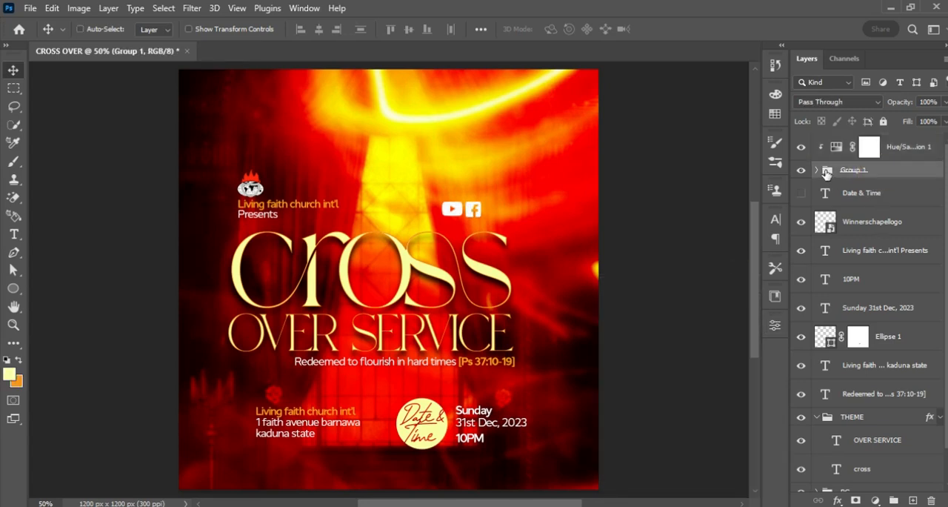
{"action": "key", "text": "ctrl+t"}
{"action": "left_click_drag", "start_coordinate": [479, 204], "coordinate": [460, 232]}
{"action": "key", "text": "Return"}
{"action": "key", "text": "ctrl+t"}
{"action": "key", "text": "Return"}
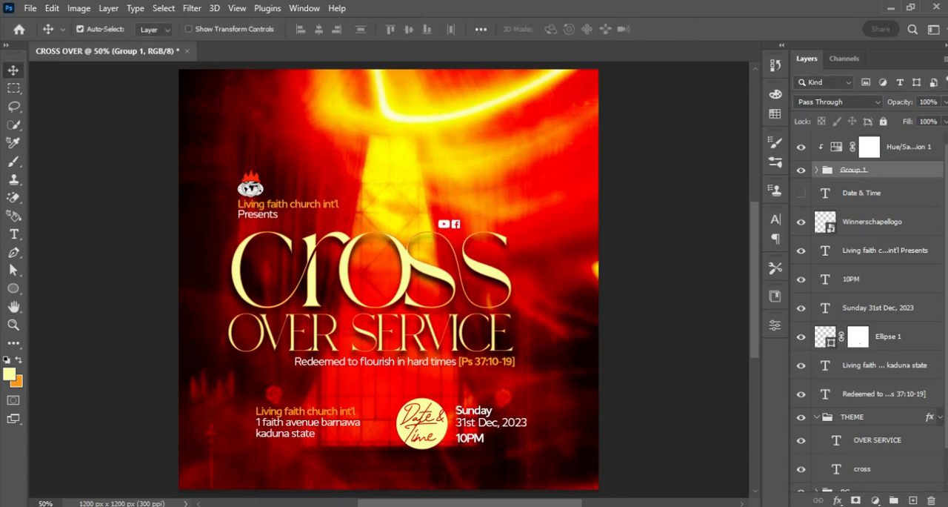
{"action": "key", "text": "alt+Tab"}
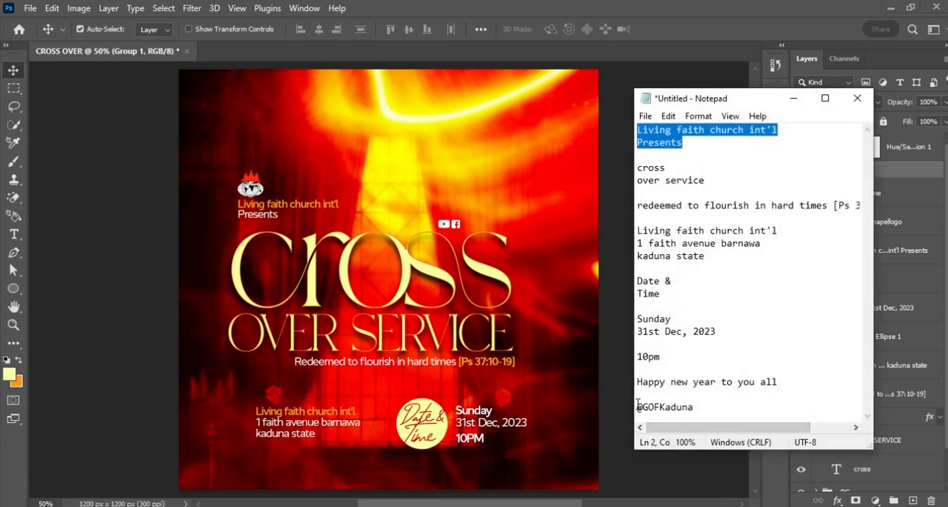
{"action": "left_click_drag", "start_coordinate": [638, 407], "coordinate": [699, 410]}
{"action": "key", "text": "ctrl+c"}
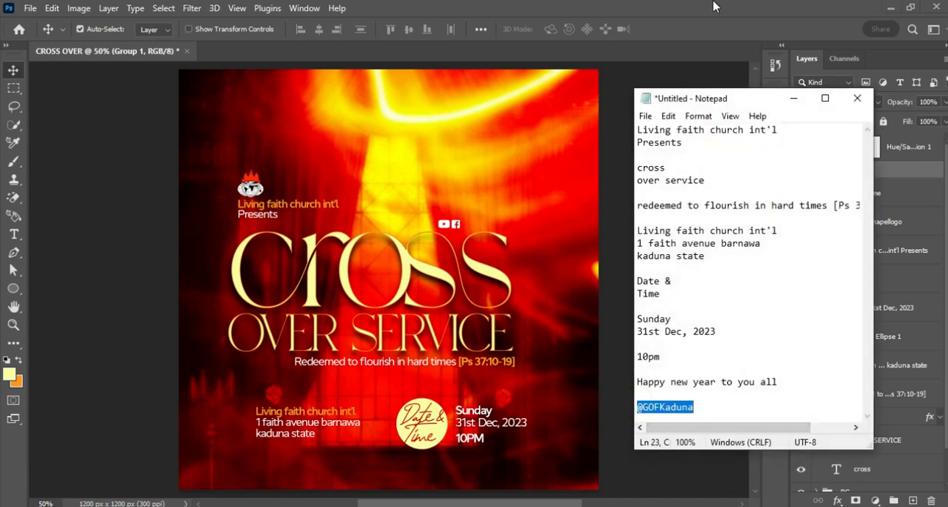
{"action": "key", "text": "alt+Tab"}
{"action": "key", "text": "t"}
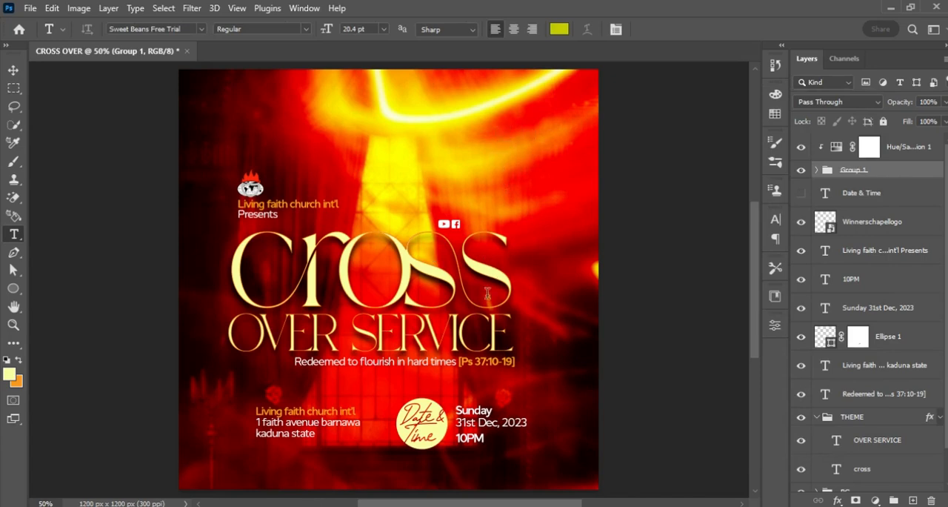
{"action": "left_click", "coordinate": [443, 362]}
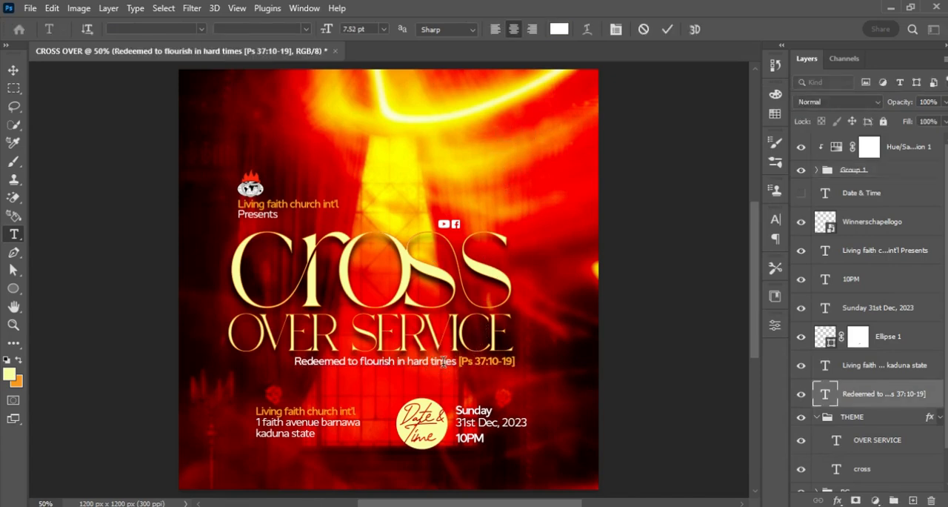
{"action": "left_click", "coordinate": [474, 170]}
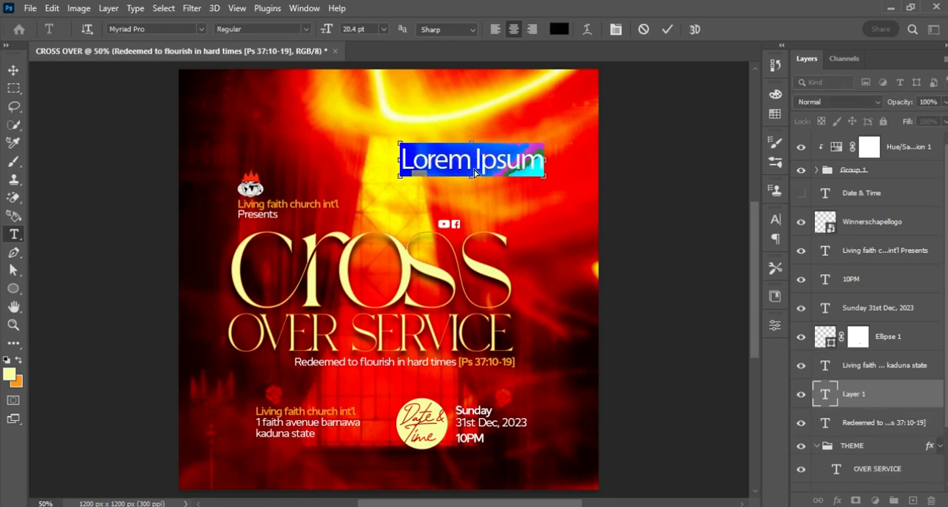
{"action": "key", "text": "ctrl+v"}
{"action": "key", "text": "ctrl+Return"}
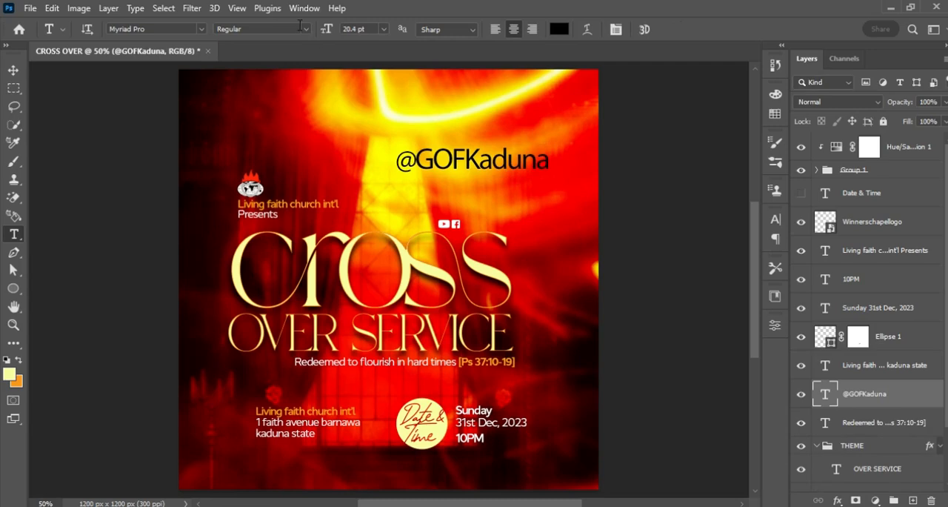
{"action": "left_click", "coordinate": [164, 29]}
{"action": "type", "text": "CYNT"}
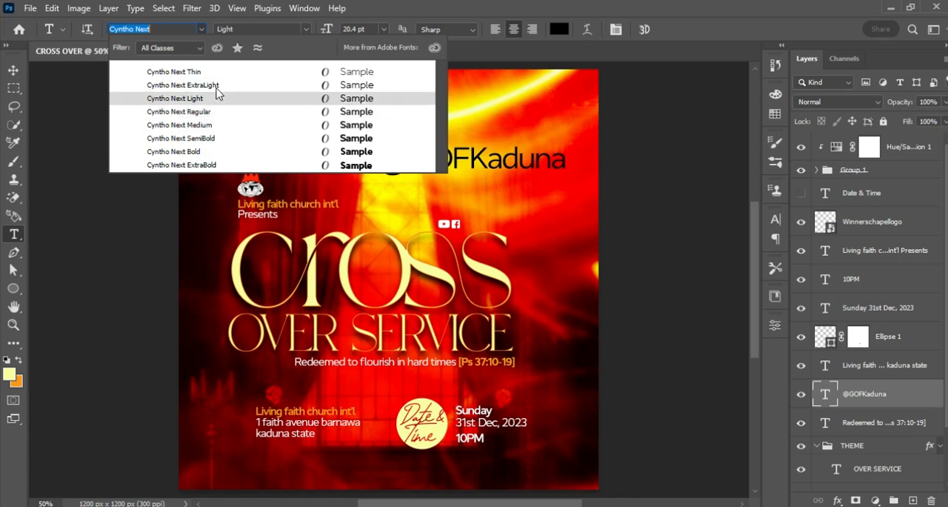
{"action": "left_click", "coordinate": [208, 112]}
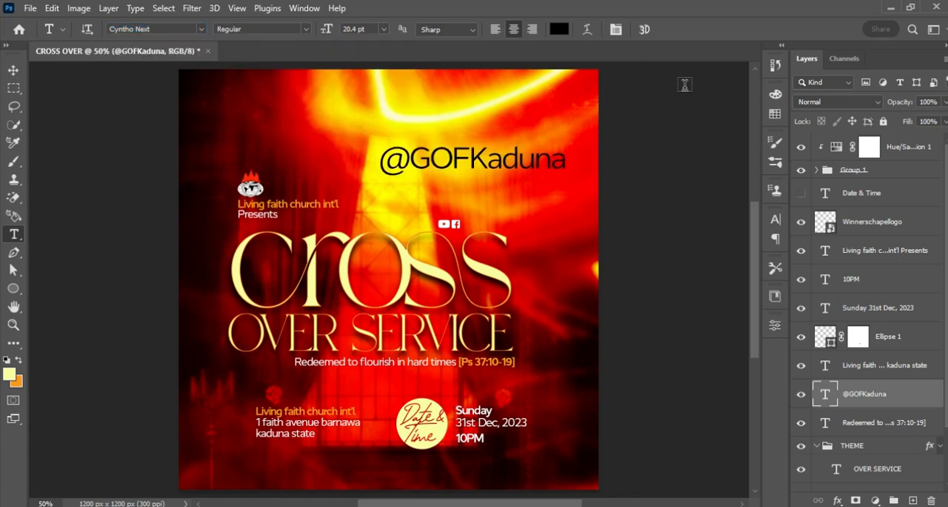
{"action": "left_click", "coordinate": [563, 32]}
{"action": "left_click_drag", "start_coordinate": [527, 254], "coordinate": [483, 222]}
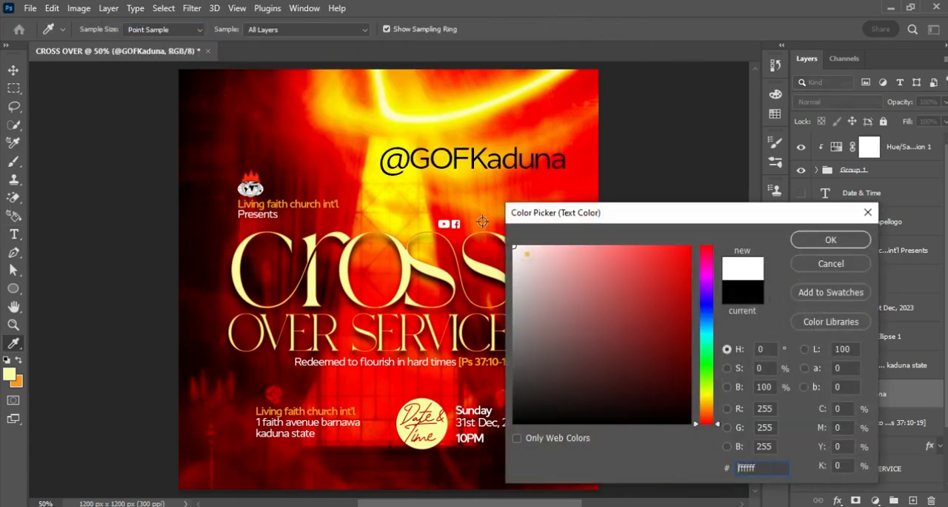
{"action": "left_click", "coordinate": [822, 247]}
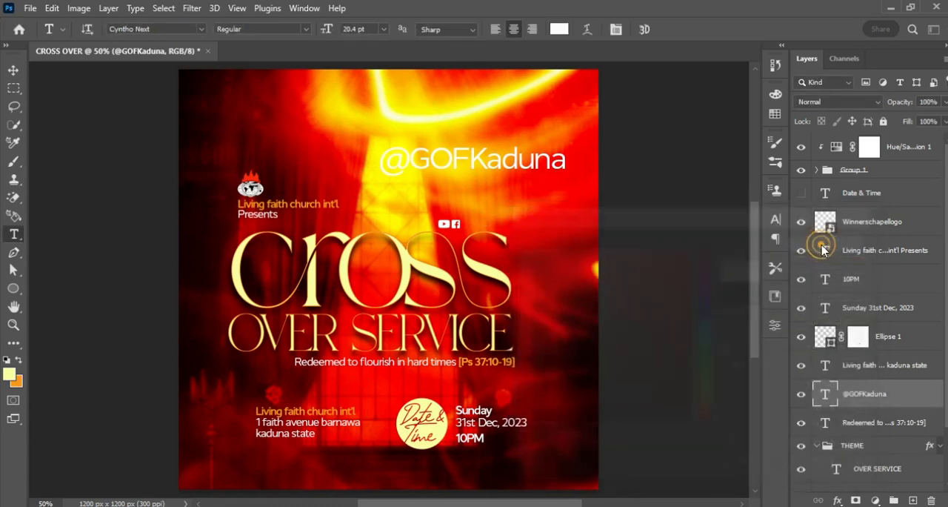
{"action": "key", "text": "ctrl+t"}
{"action": "left_click_drag", "start_coordinate": [577, 178], "coordinate": [498, 167]}
{"action": "key", "text": "Return"}
{"action": "key", "text": "v"}
{"action": "left_click_drag", "start_coordinate": [489, 166], "coordinate": [509, 225]}
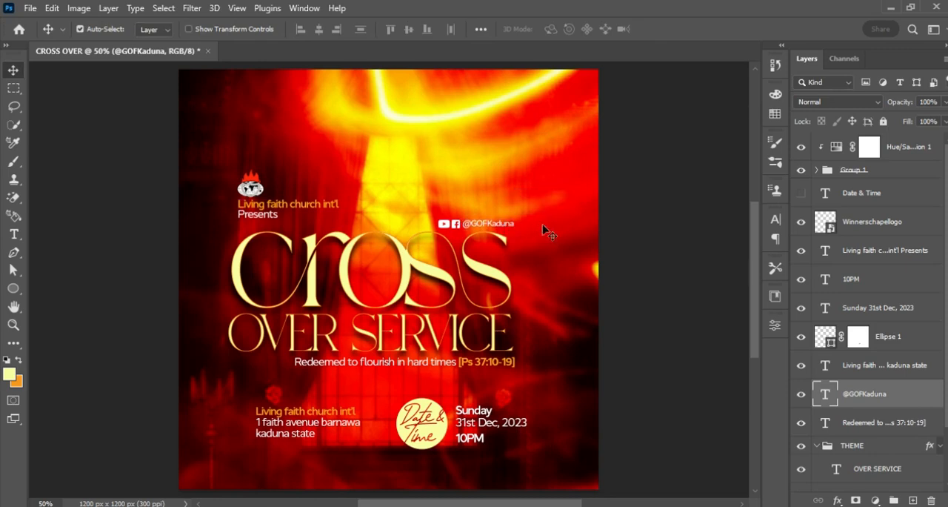
{"action": "left_click_drag", "start_coordinate": [897, 380], "coordinate": [856, 170]}
{"action": "double_click", "coordinate": [852, 171]}
{"action": "type", "text": "SOCIAL"}
{"action": "key", "text": "Return"}
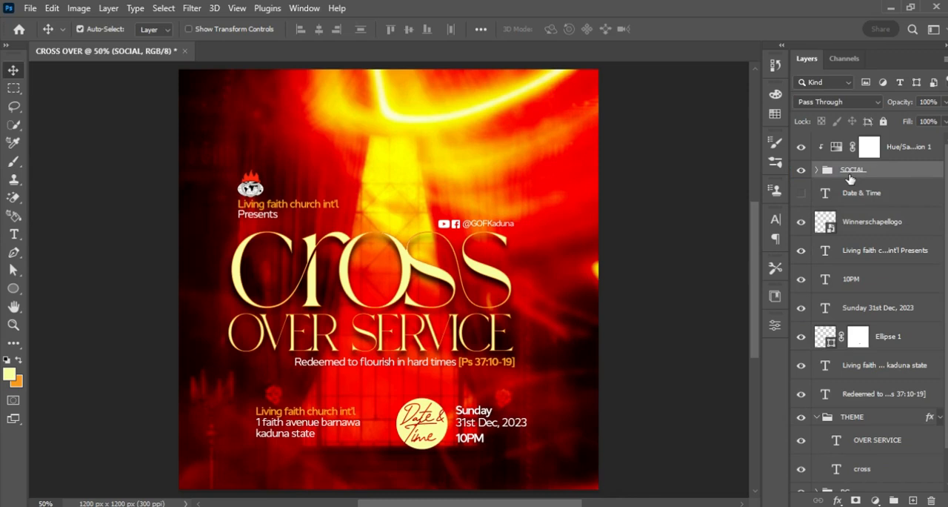
Group the Winnerschapellogo layer with the "Living faith church int'l Presents" text and name the group CHURCH NAME.
{"action": "left_click", "coordinate": [802, 223]}
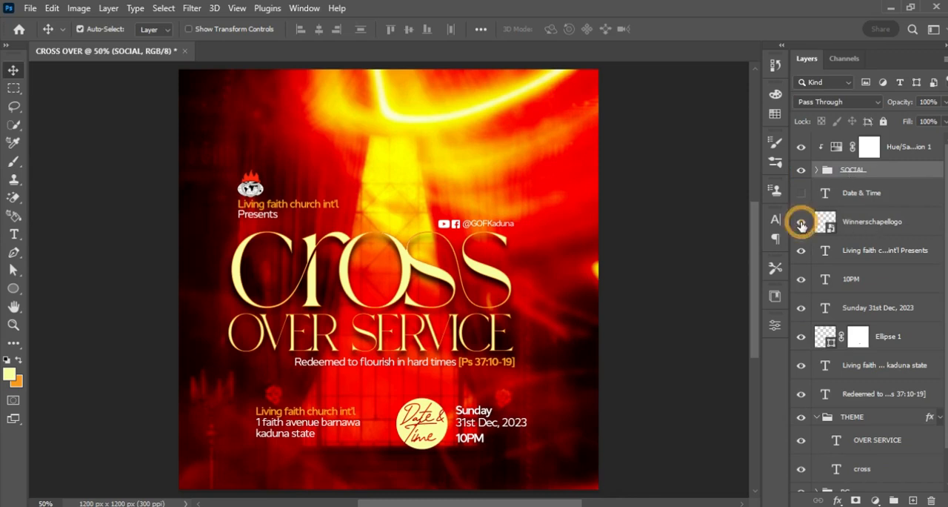
{"action": "left_click", "coordinate": [917, 222]}
{"action": "left_click", "coordinate": [909, 249], "text": "shift"}
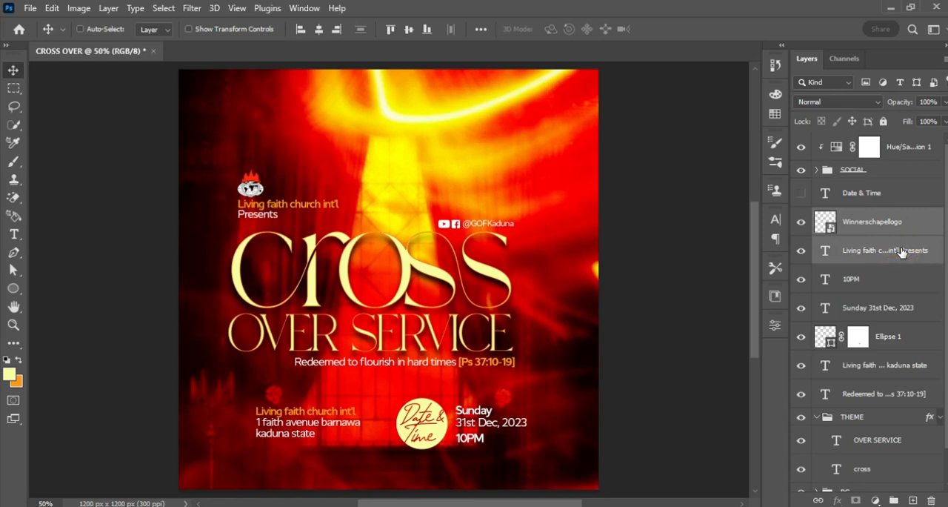
{"action": "key", "text": "ctrl+g"}
{"action": "double_click", "coordinate": [852, 216]}
{"action": "type", "text": "c"}
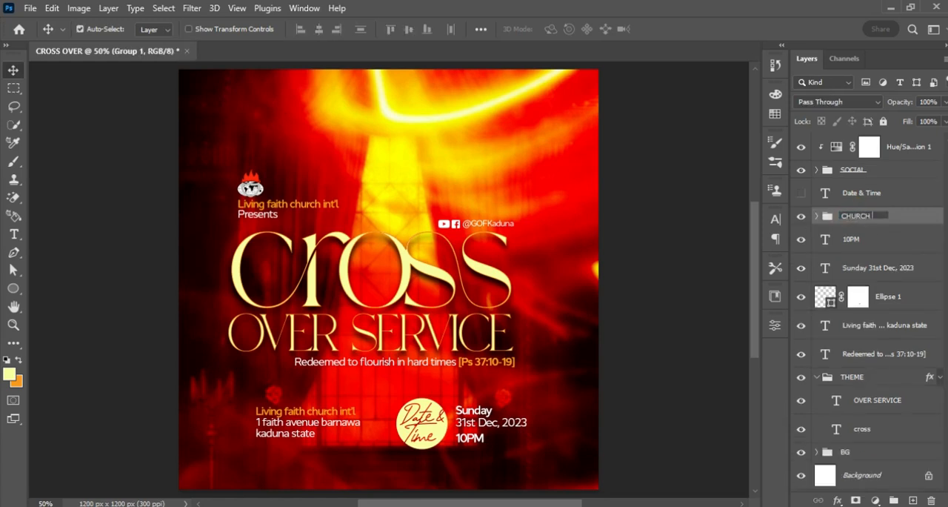
{"action": "key", "text": "Return"}
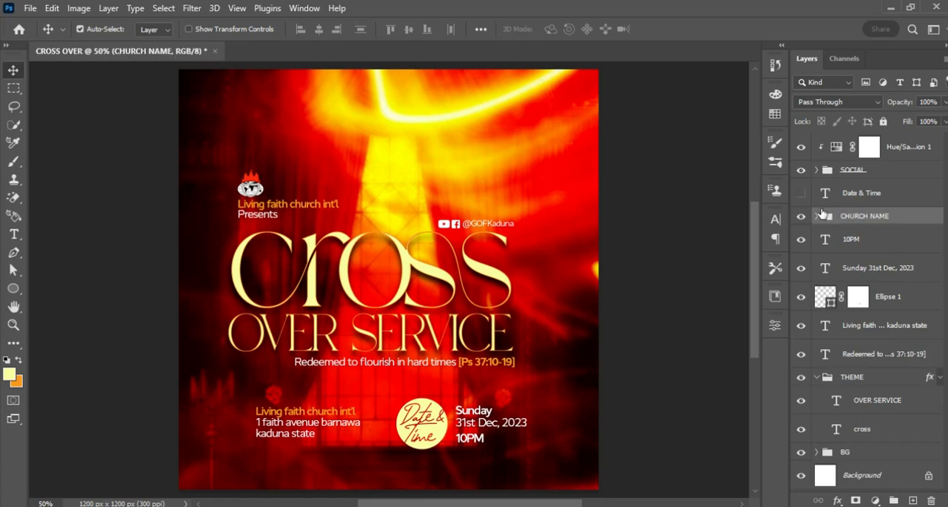
{"action": "left_click", "coordinate": [801, 217]}
{"action": "left_click", "coordinate": [801, 217]}
Group the 10PM, "Sunday 31st Dec, 2023" and Ellipse 1 layers and name the group DATE N TIME.
{"action": "left_click", "coordinate": [860, 252]}
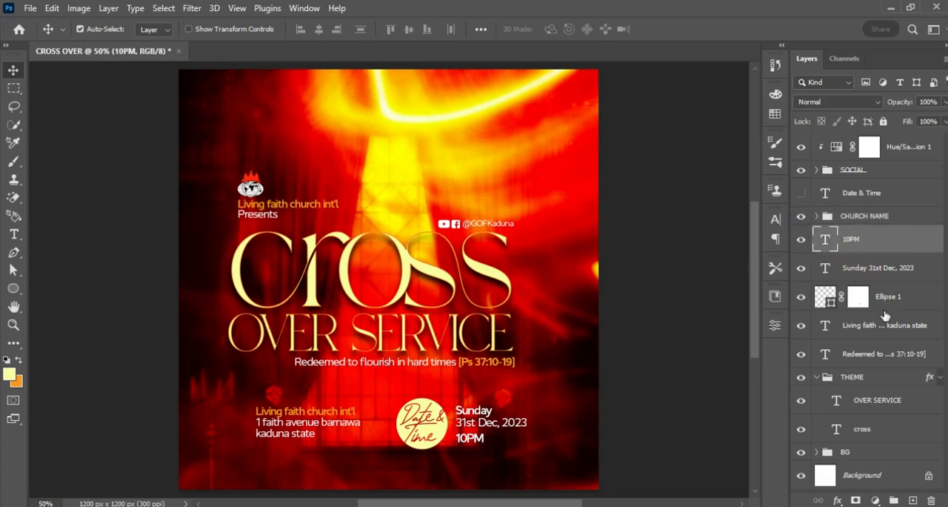
{"action": "left_click", "coordinate": [915, 299], "text": "shift"}
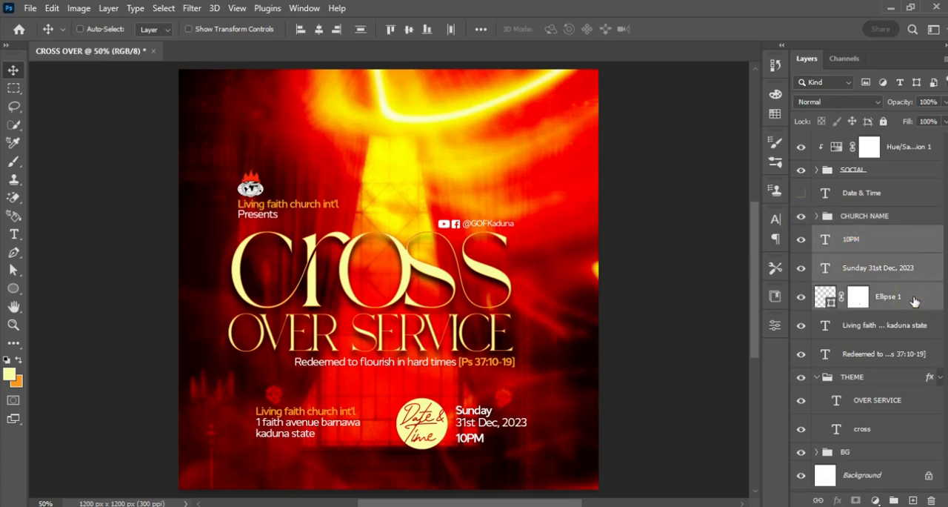
{"action": "key", "text": "ctrl+g"}
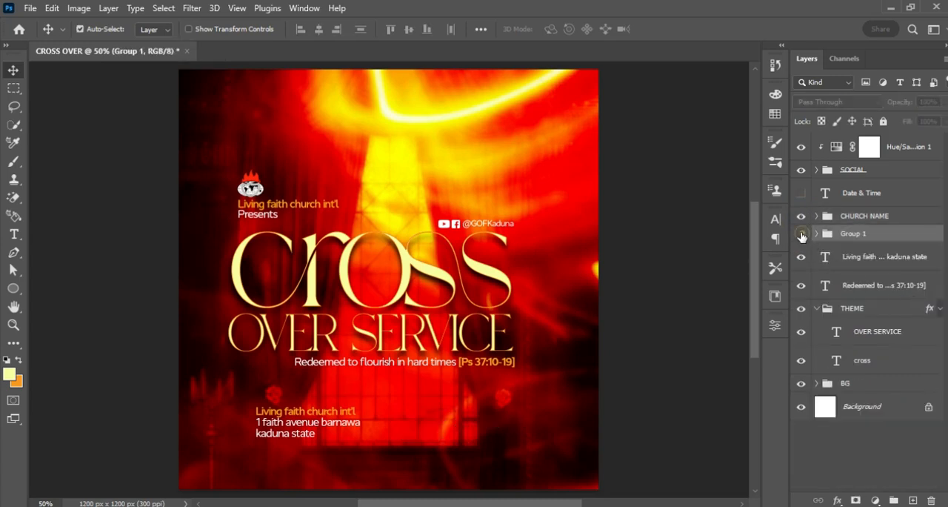
{"action": "double_click", "coordinate": [852, 233]}
{"action": "type", "text": "DAT"}
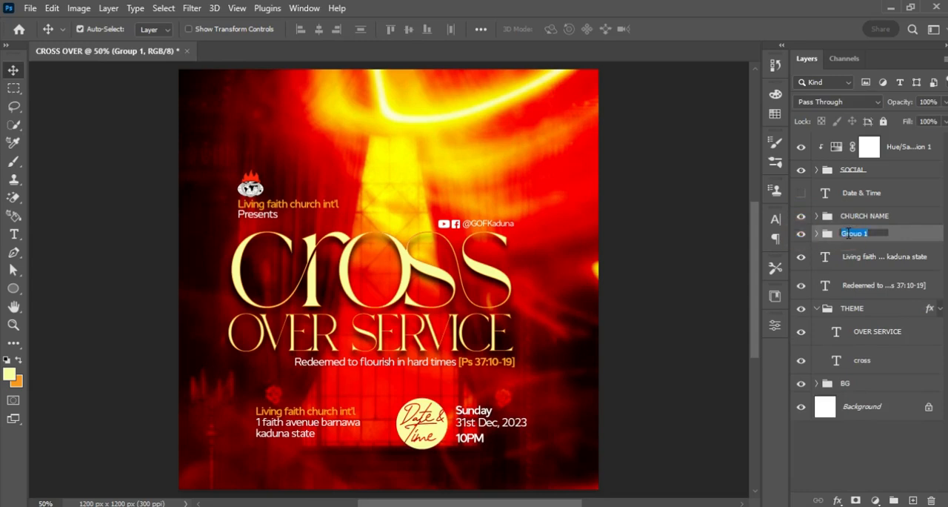
{"action": "type", "text": "E N TIME"}
{"action": "key", "text": "Return"}
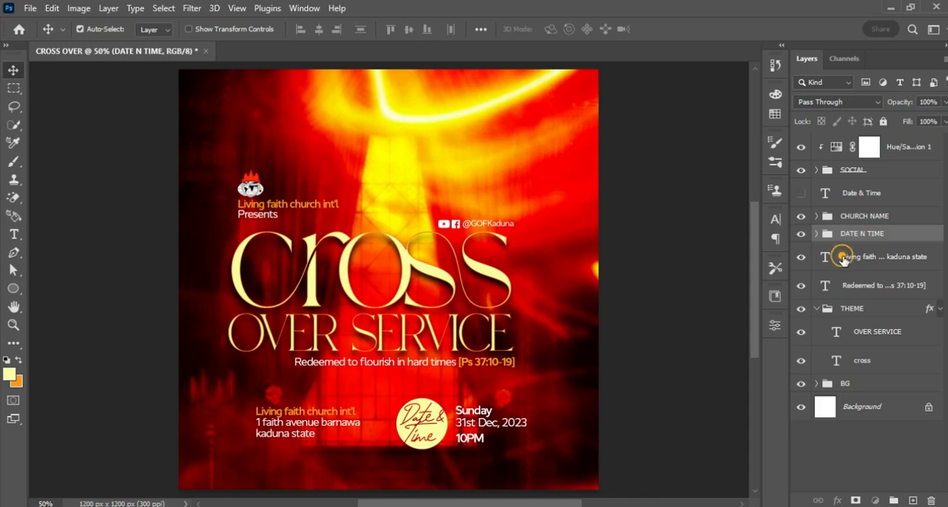
Check the venue address layer by toggling its visibility, and collapse the THEME group.
{"action": "left_click", "coordinate": [843, 257]}
{"action": "left_click_drag", "start_coordinate": [862, 291], "coordinate": [862, 285]}
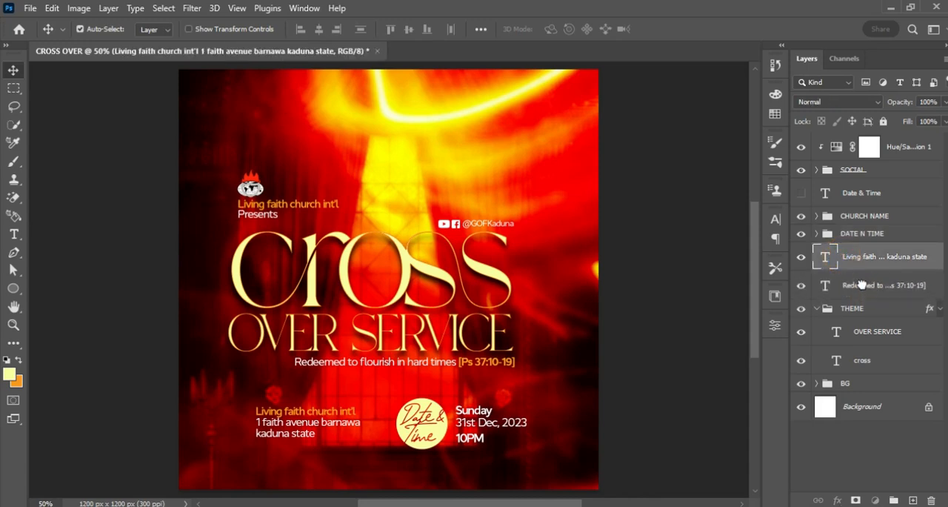
{"action": "left_click", "coordinate": [862, 286]}
{"action": "left_click", "coordinate": [858, 260]}
{"action": "left_click", "coordinate": [801, 262]}
{"action": "left_click", "coordinate": [802, 260]}
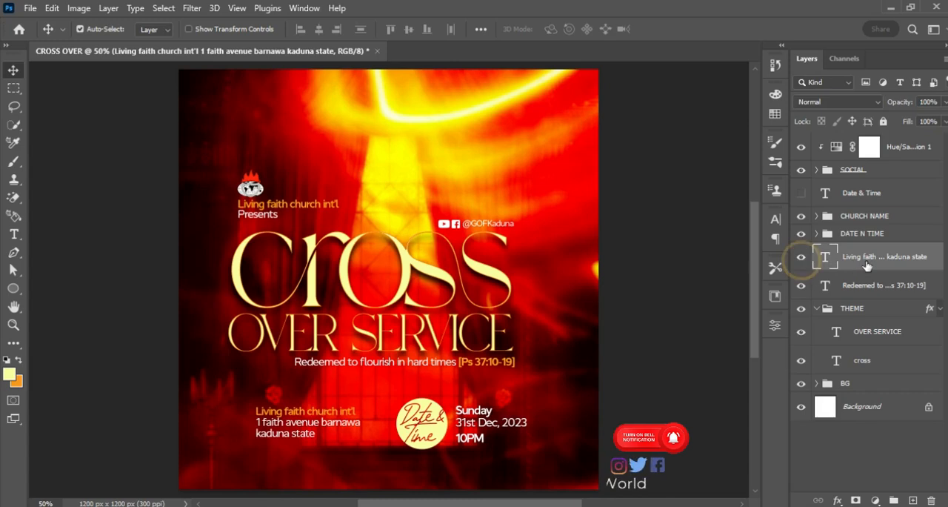
{"action": "left_click", "coordinate": [817, 308]}
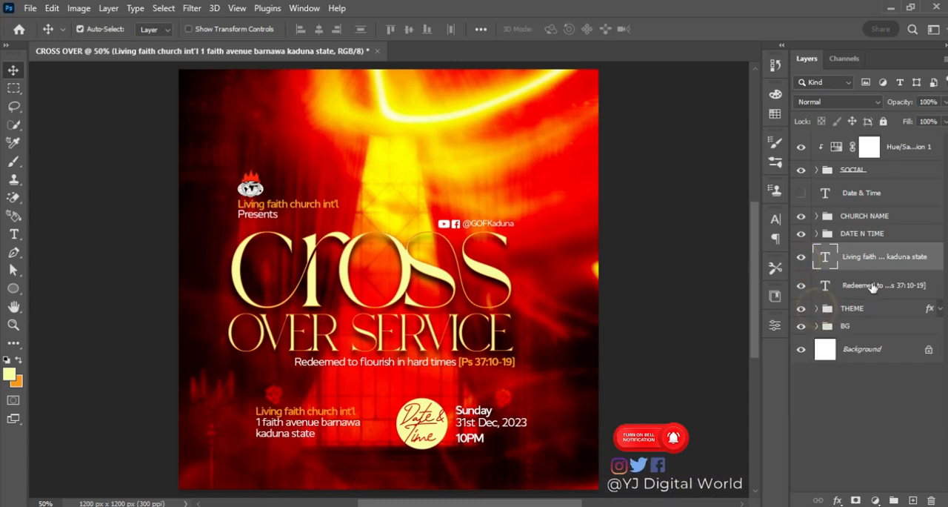
Scale the SOCIAL group down slightly so its handle ends just inside the edge of the CROSS title.
{"action": "left_click", "coordinate": [847, 170]}
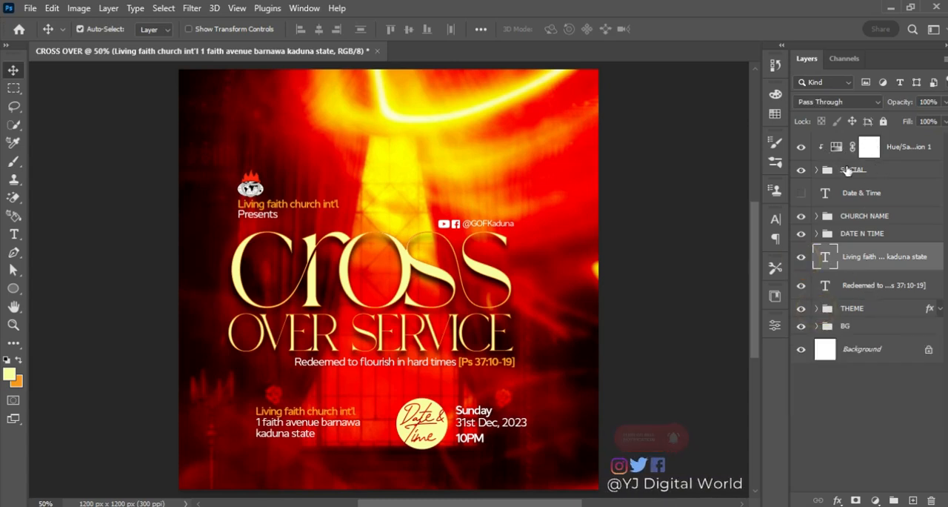
{"action": "key", "text": "ctrl+t"}
{"action": "left_click_drag", "start_coordinate": [518, 218], "coordinate": [510, 220]}
{"action": "key", "text": "Return"}
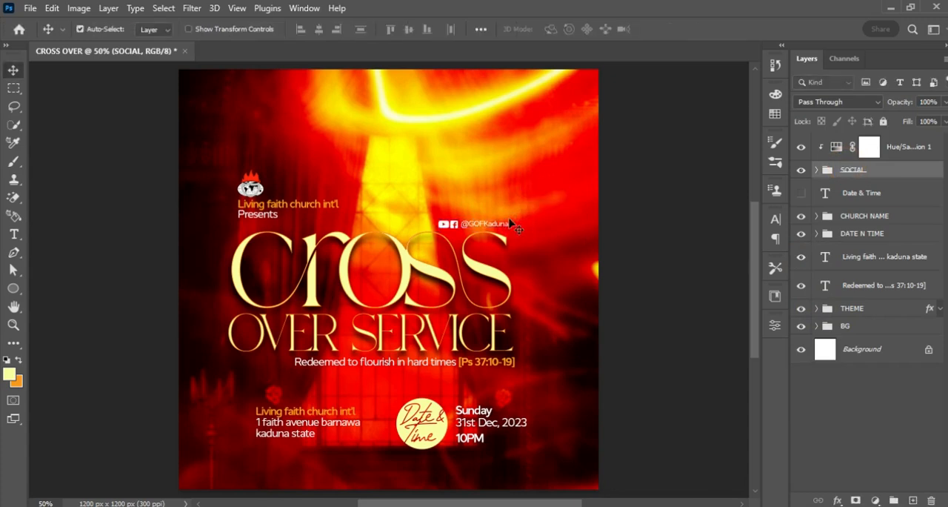
{"action": "left_click", "coordinate": [498, 226]}
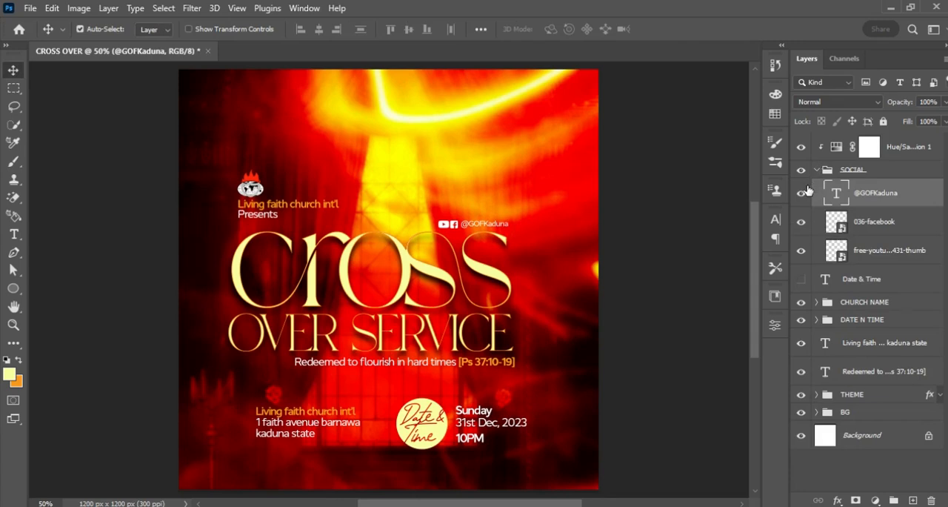
{"action": "left_click", "coordinate": [776, 220]}
{"action": "left_click", "coordinate": [751, 240]}
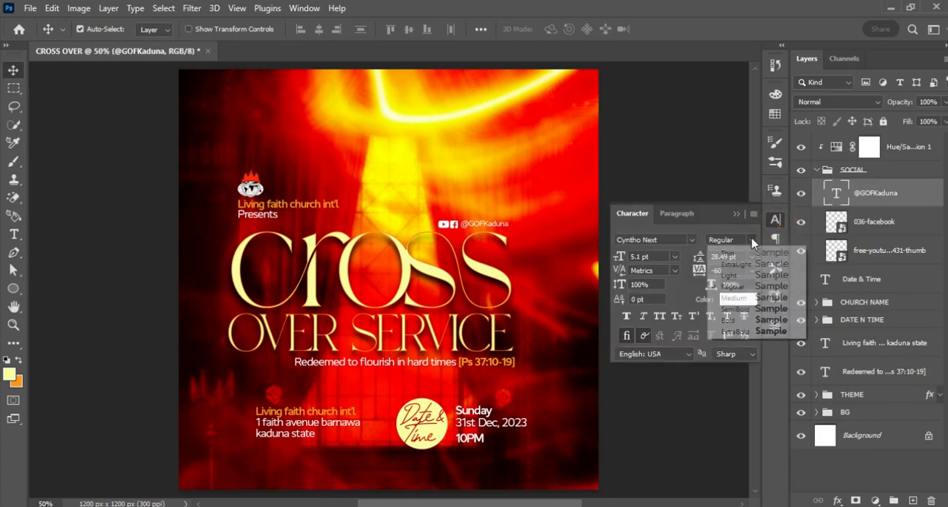
{"action": "left_click", "coordinate": [749, 308]}
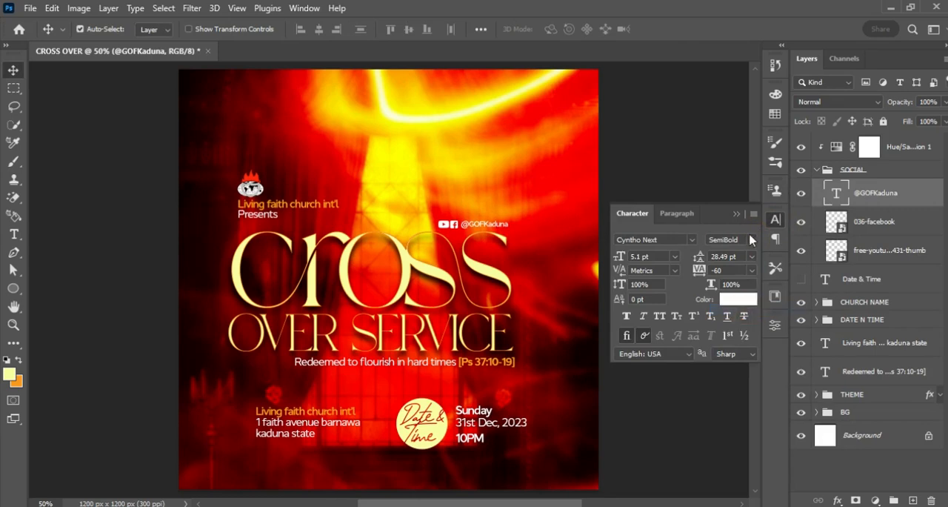
{"action": "left_click", "coordinate": [737, 215]}
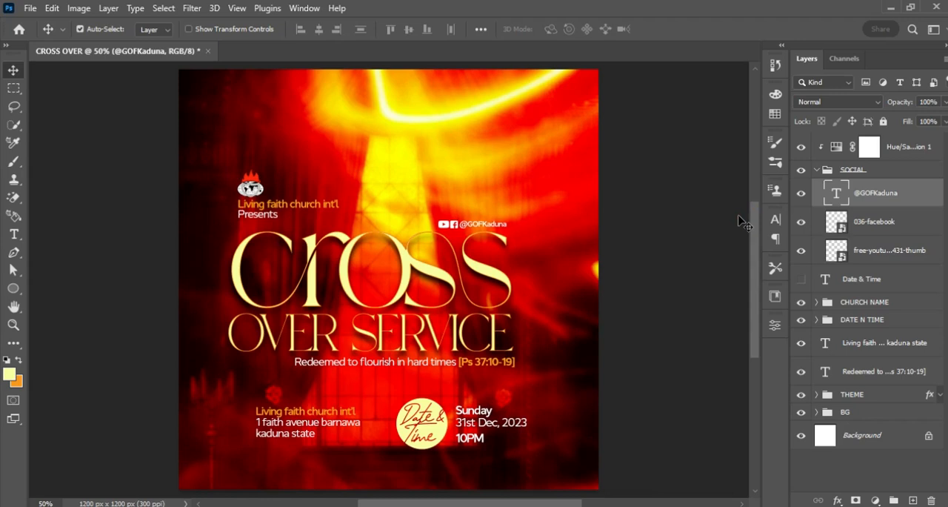
{"action": "left_click", "coordinate": [817, 171]}
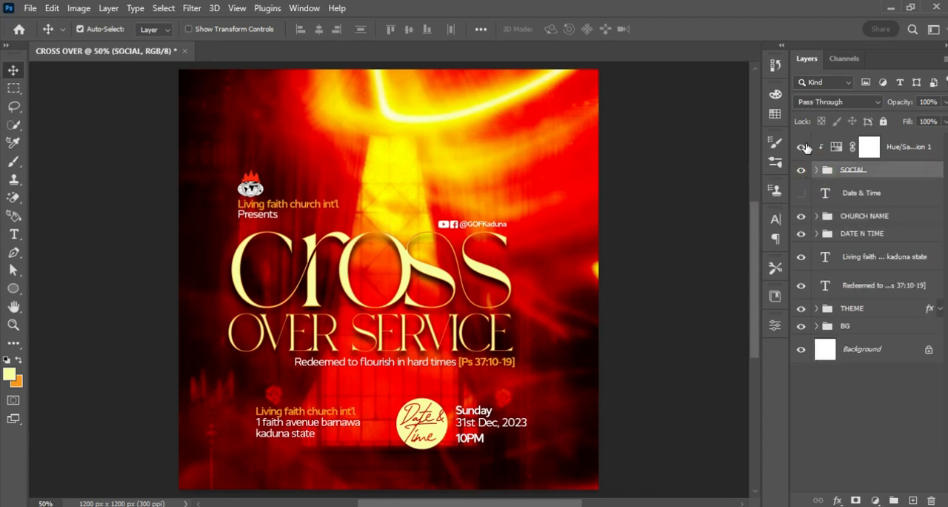
Shift all layers and groups from SOCIAL down to THEME slightly to the right on the flyer.
{"action": "left_click", "coordinate": [875, 314], "text": "shift"}
{"action": "key", "text": "shift+Right"}
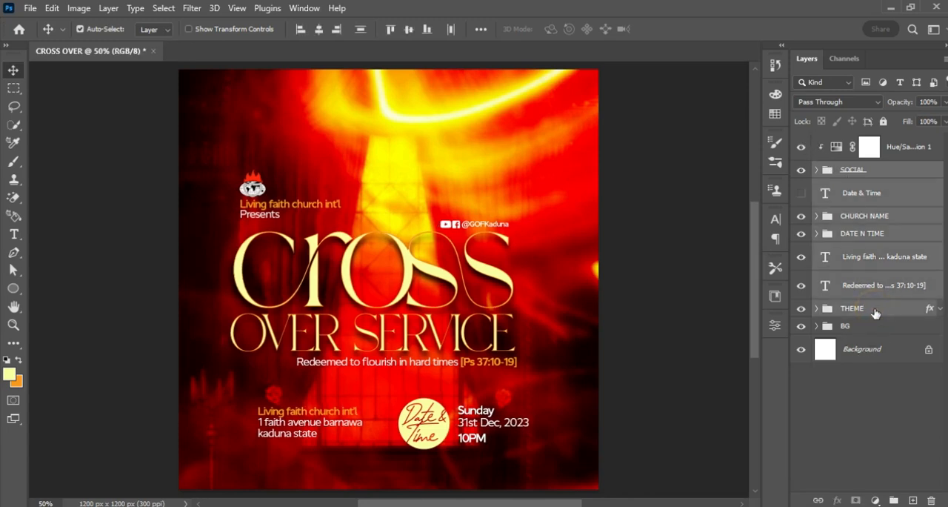
{"action": "key", "text": "shift+Right"}
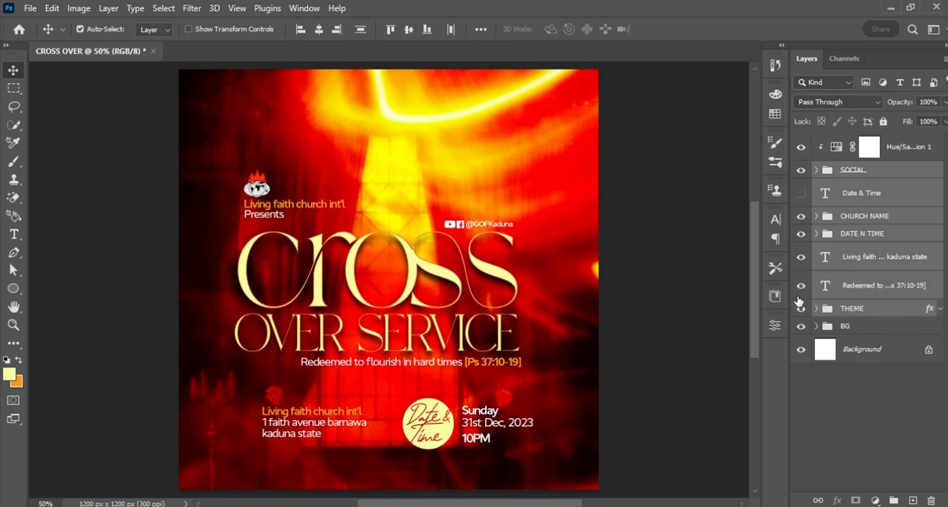
Add a Color Lookup adjustment layer above the Hue/Saturation layer, using the 2Strip.look 3DLUT file.
{"action": "left_click", "coordinate": [906, 151]}
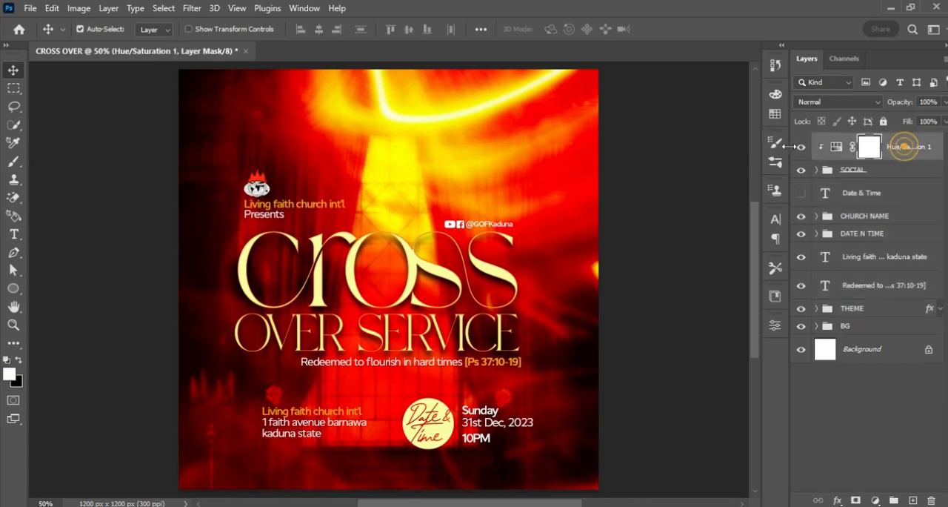
{"action": "left_click", "coordinate": [837, 146]}
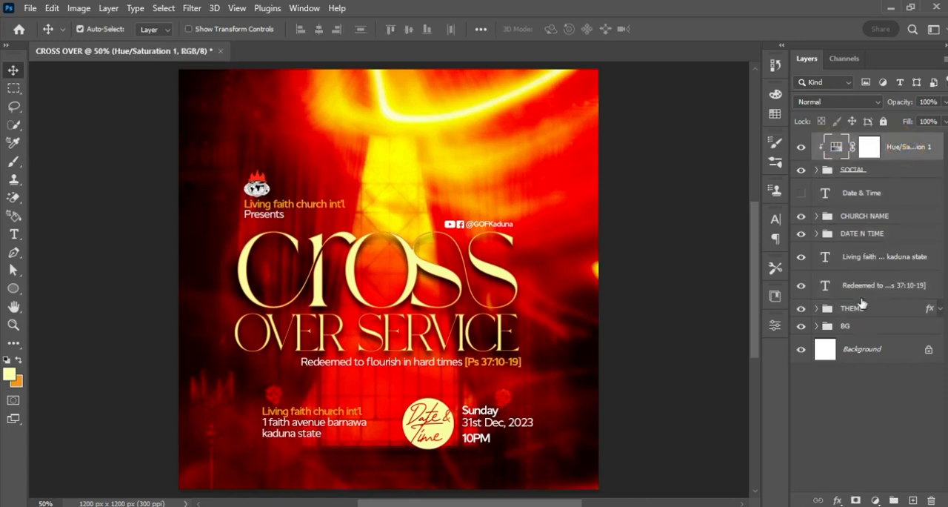
{"action": "left_click", "coordinate": [877, 502]}
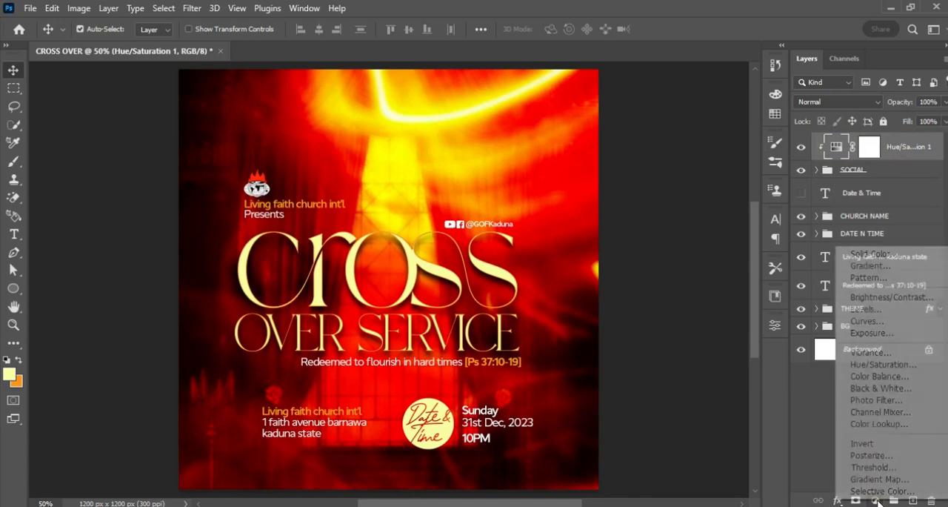
{"action": "left_click", "coordinate": [885, 429]}
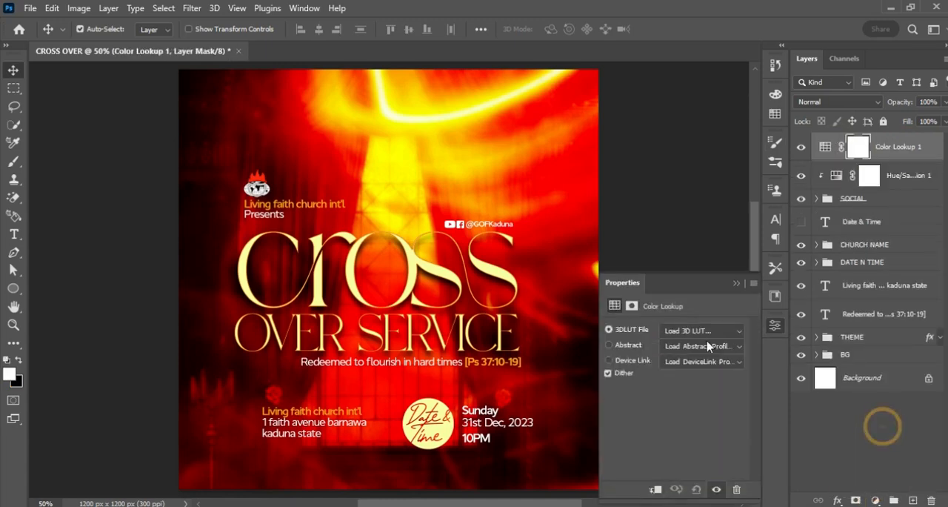
{"action": "left_click", "coordinate": [704, 330]}
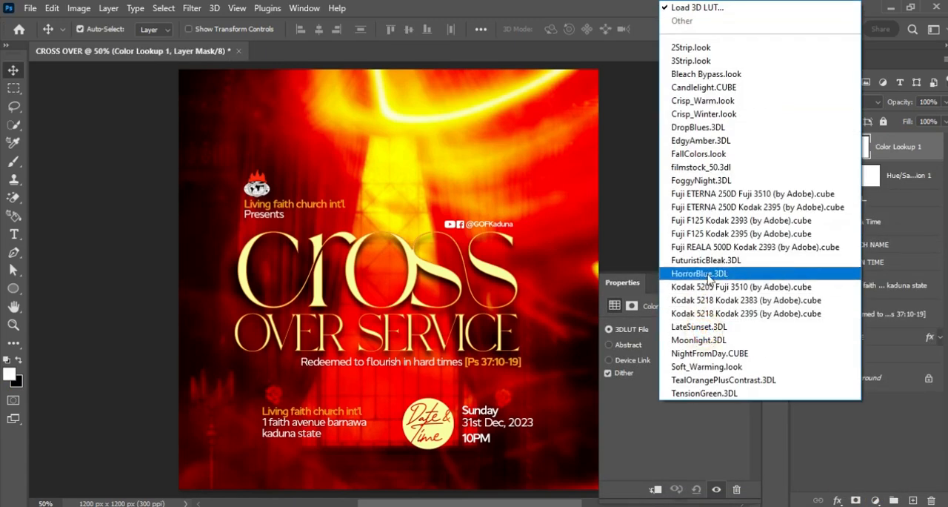
{"action": "left_click", "coordinate": [704, 49]}
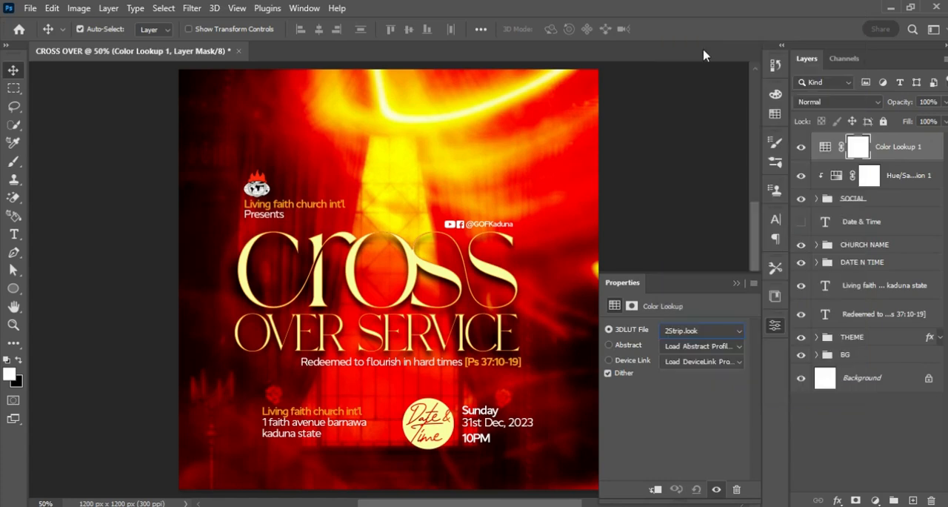
{"action": "left_click", "coordinate": [736, 283]}
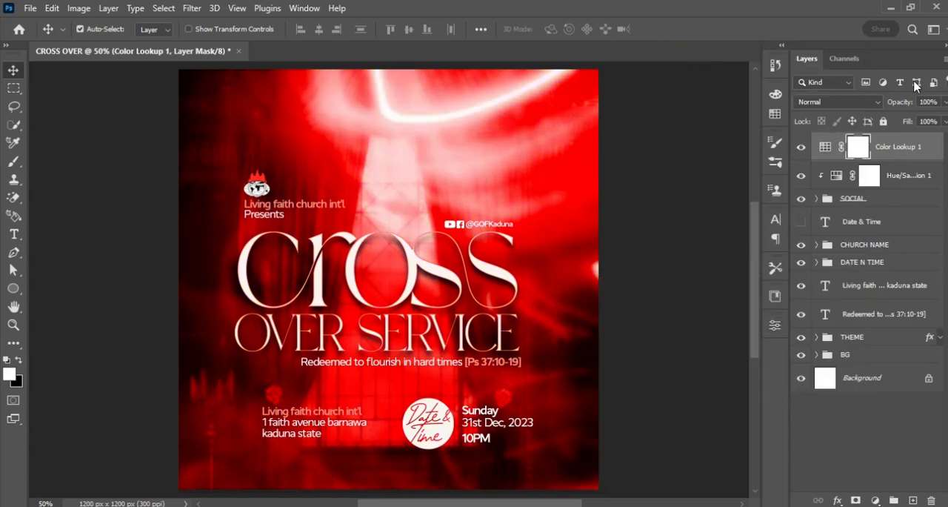
Reduce the Color Lookup layer's opacity to 75% and inspect the flyer.
{"action": "left_click", "coordinate": [929, 102]}
{"action": "type", "text": "75"}
{"action": "key", "text": "Return"}
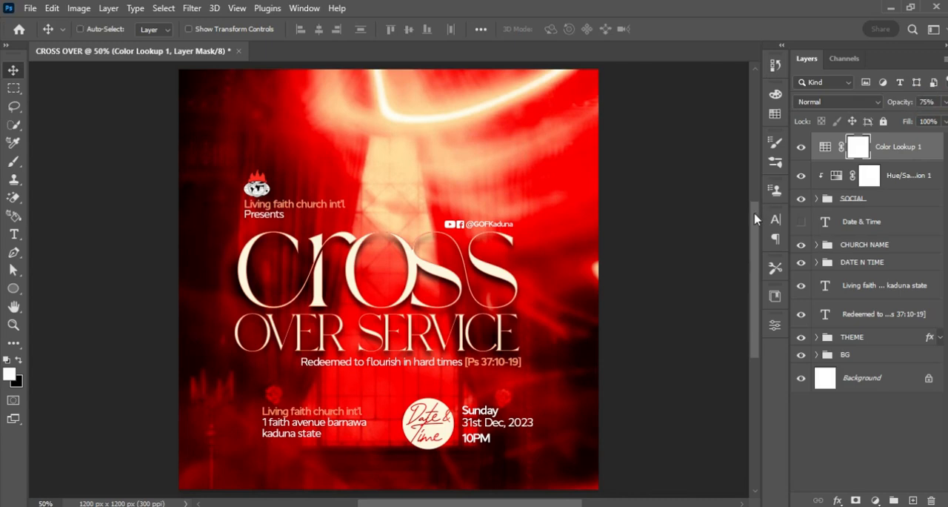
{"action": "key", "text": "ctrl+plus"}
{"action": "key", "text": "ctrl+minus"}
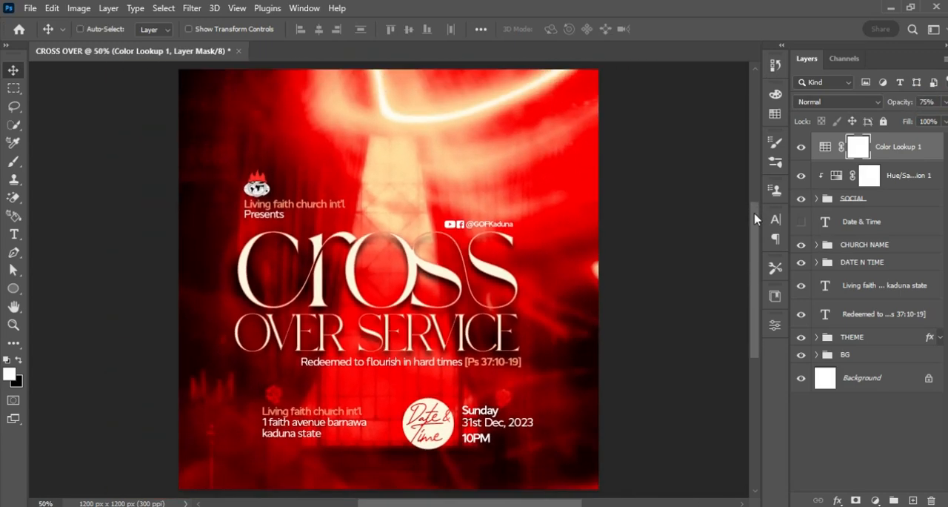